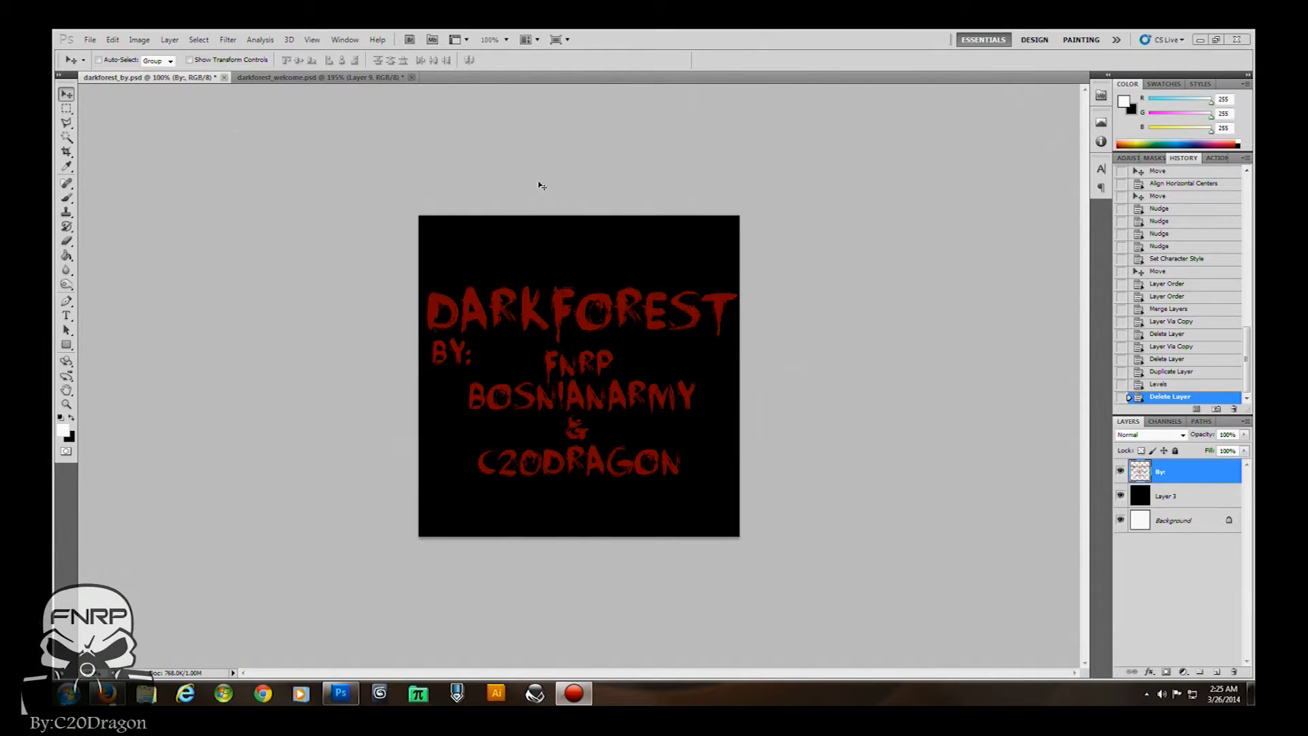
left_click(139, 40)
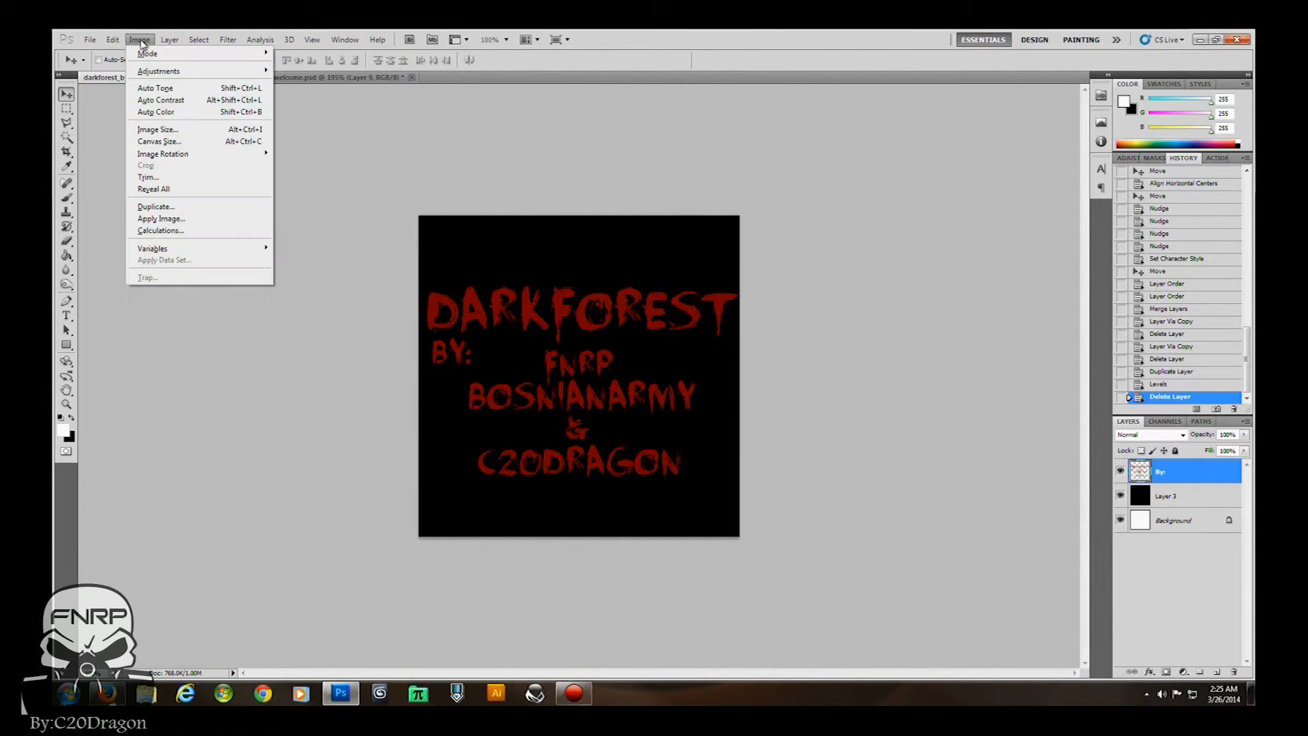
left_click(171, 128)
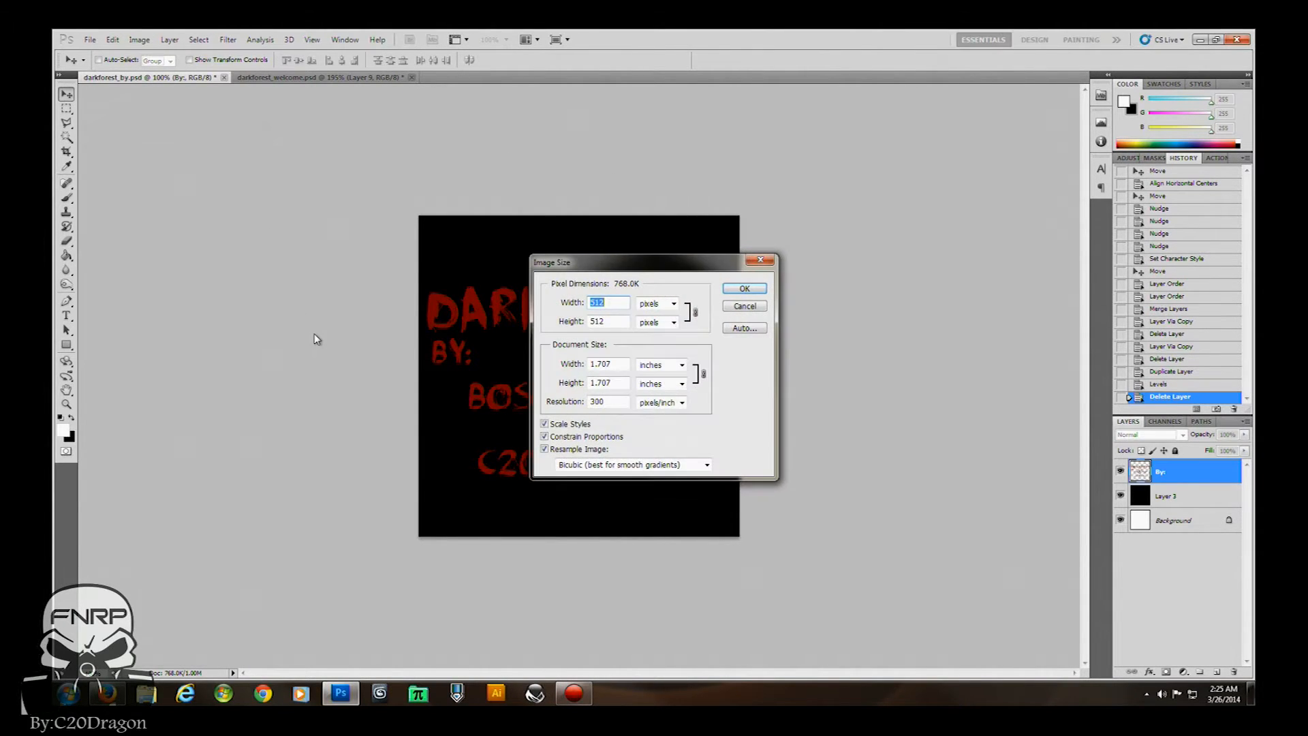
double_click(605, 320)
type("1024")
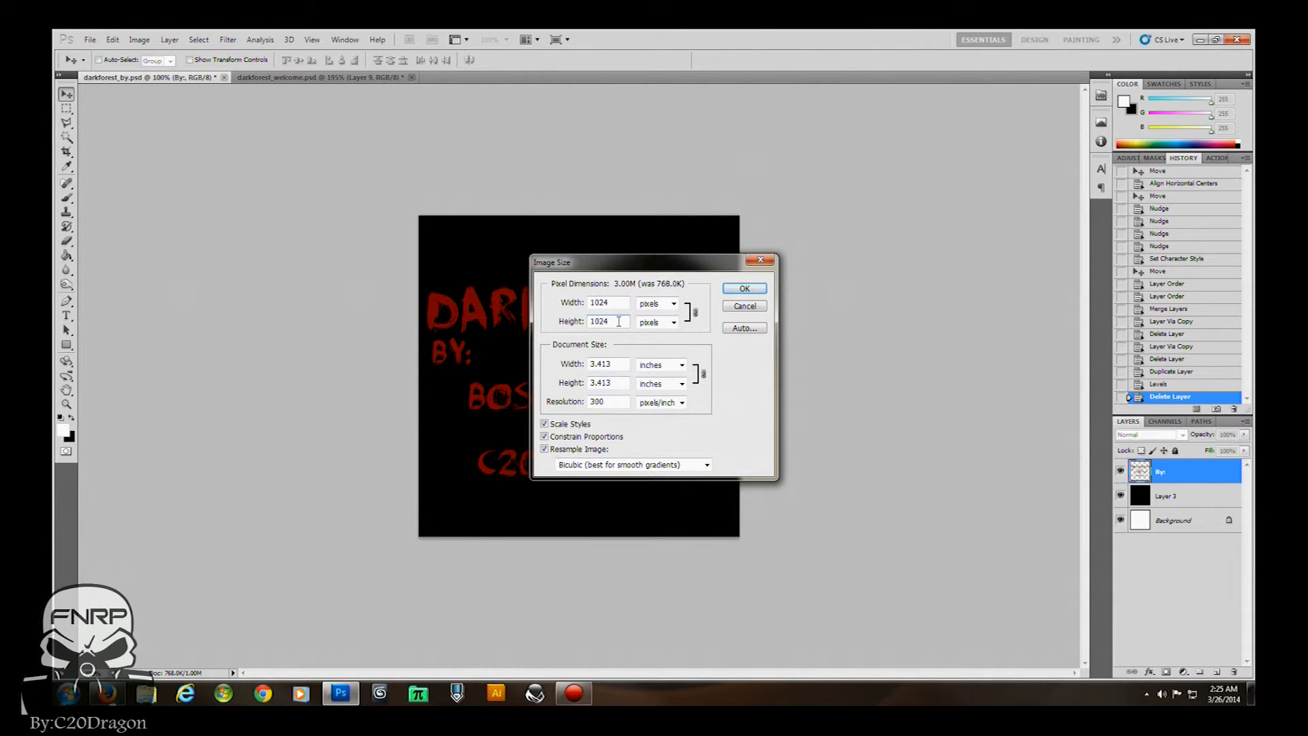
left_click_drag(618, 321, 572, 321)
type("2048")
left_click(743, 307)
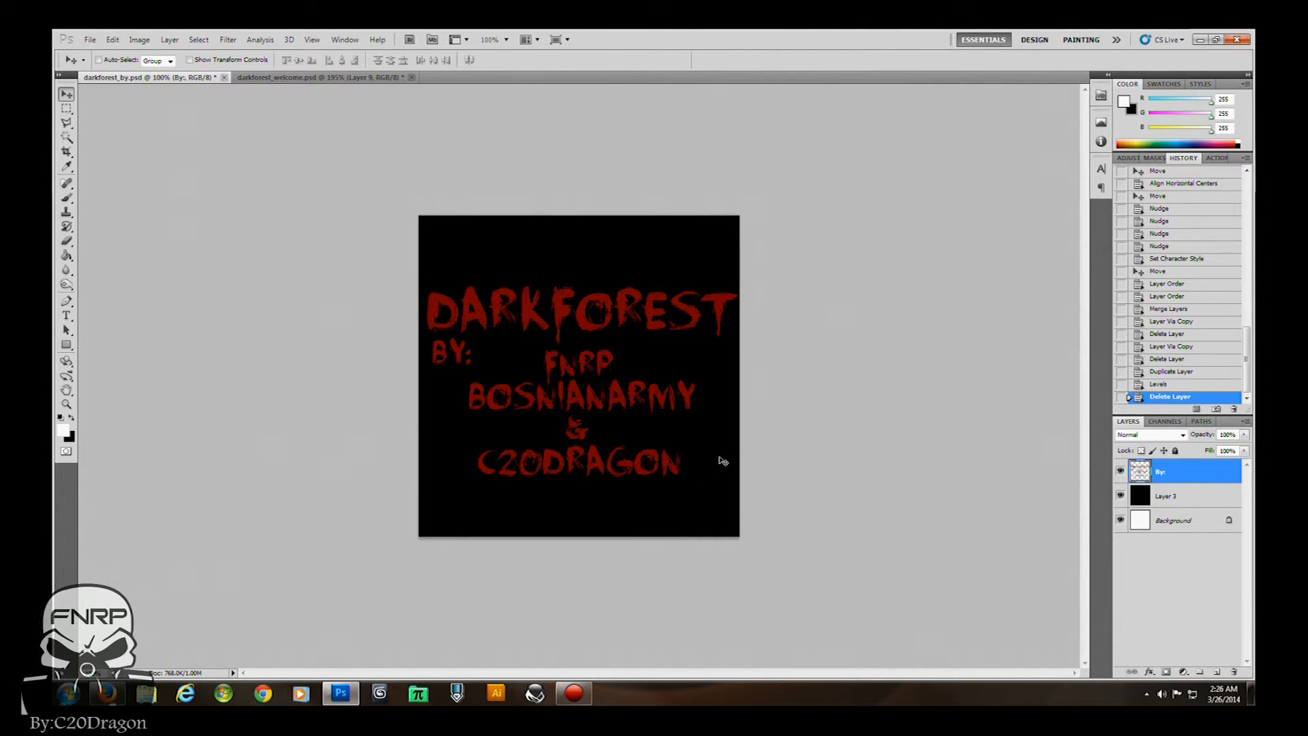
Duplicate the "By:" text layer within the same document, keeping the default copy name
right_click(1165, 475)
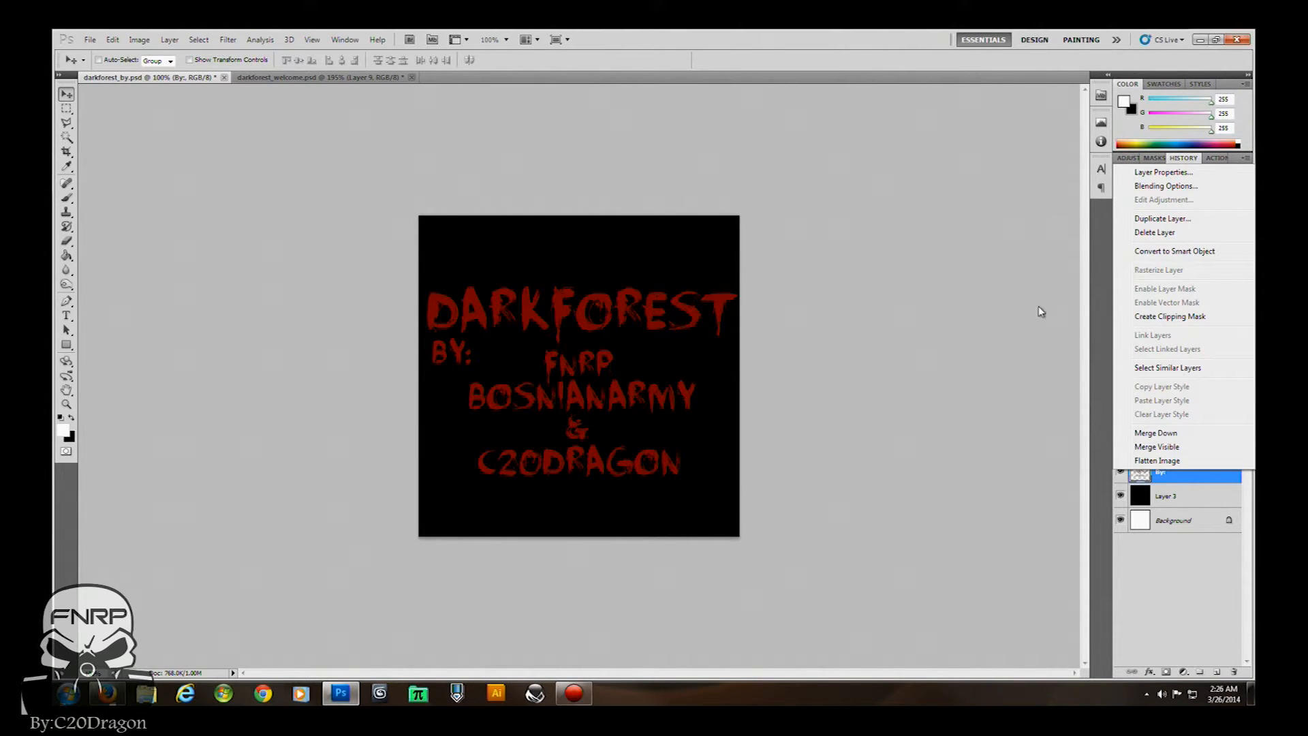
left_click(1164, 478)
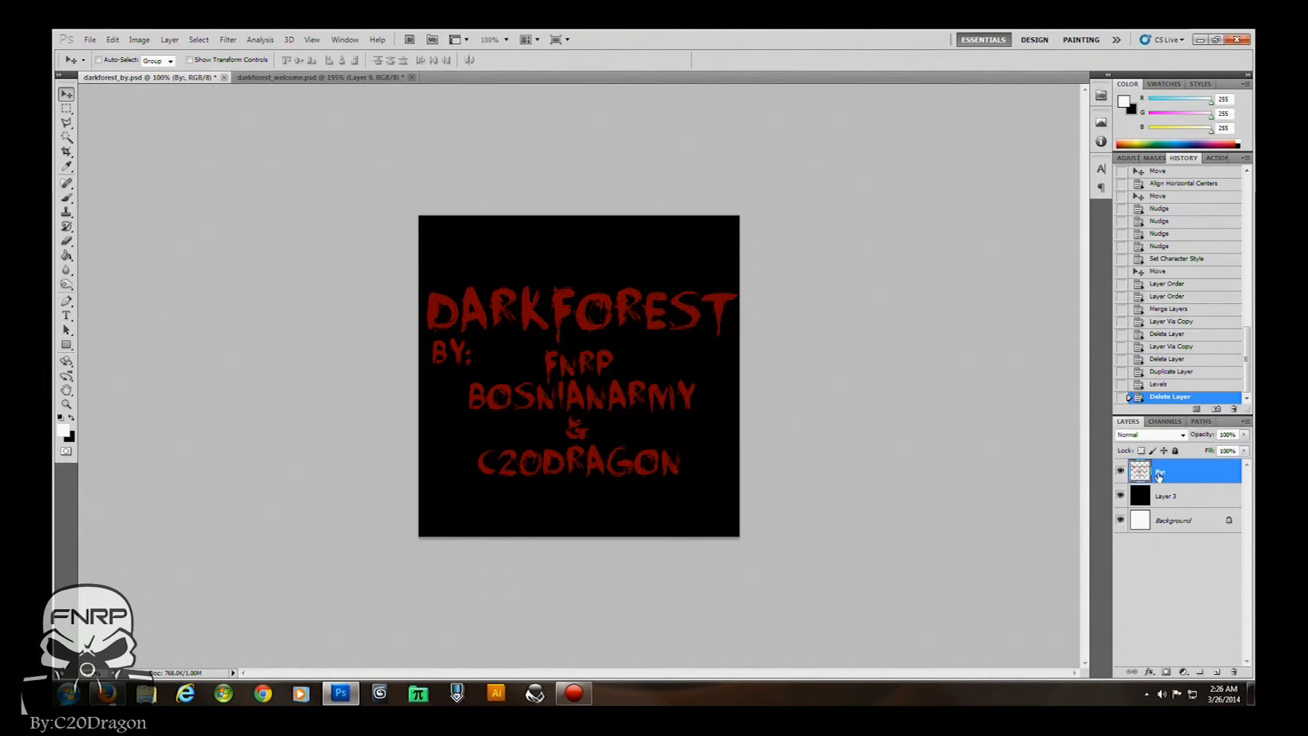
right_click(1173, 483)
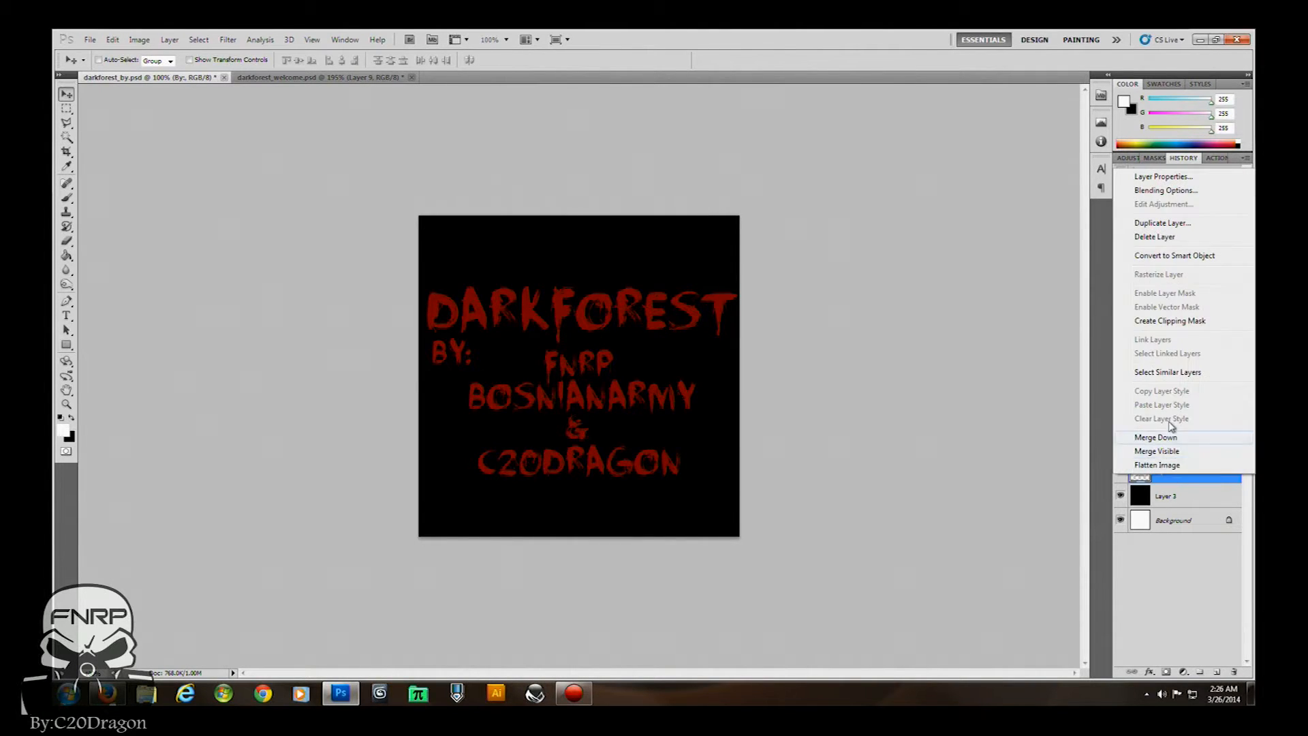
left_click(1148, 225)
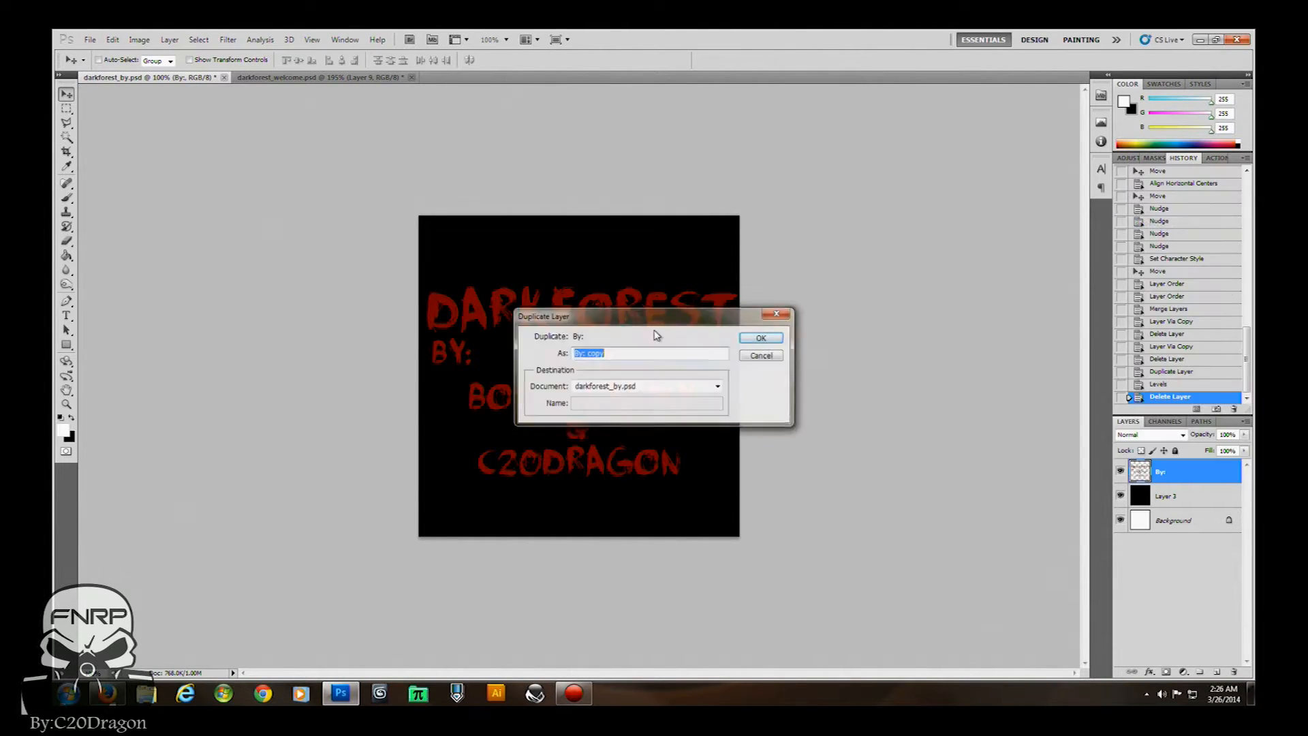
left_click(759, 338)
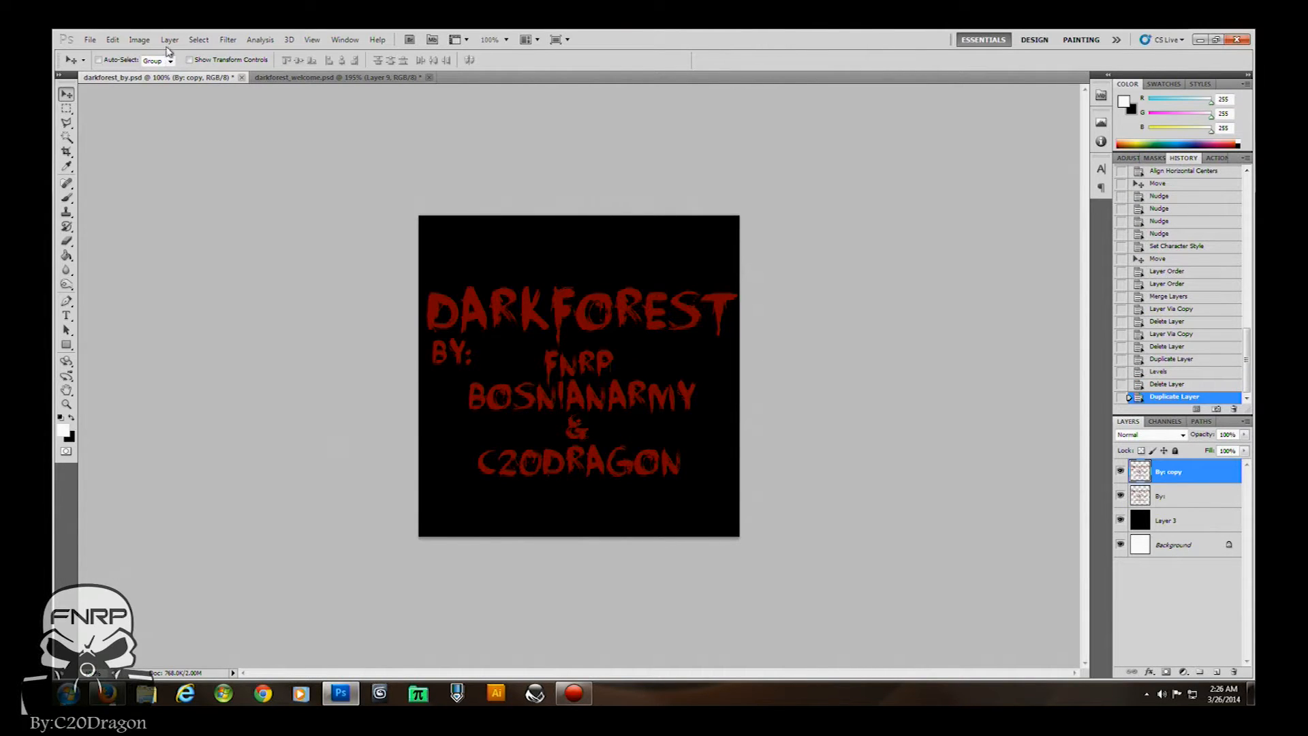
Turn the duplicated text layer white with a Levels adjustment, raising the black output level to 255
left_click(140, 41)
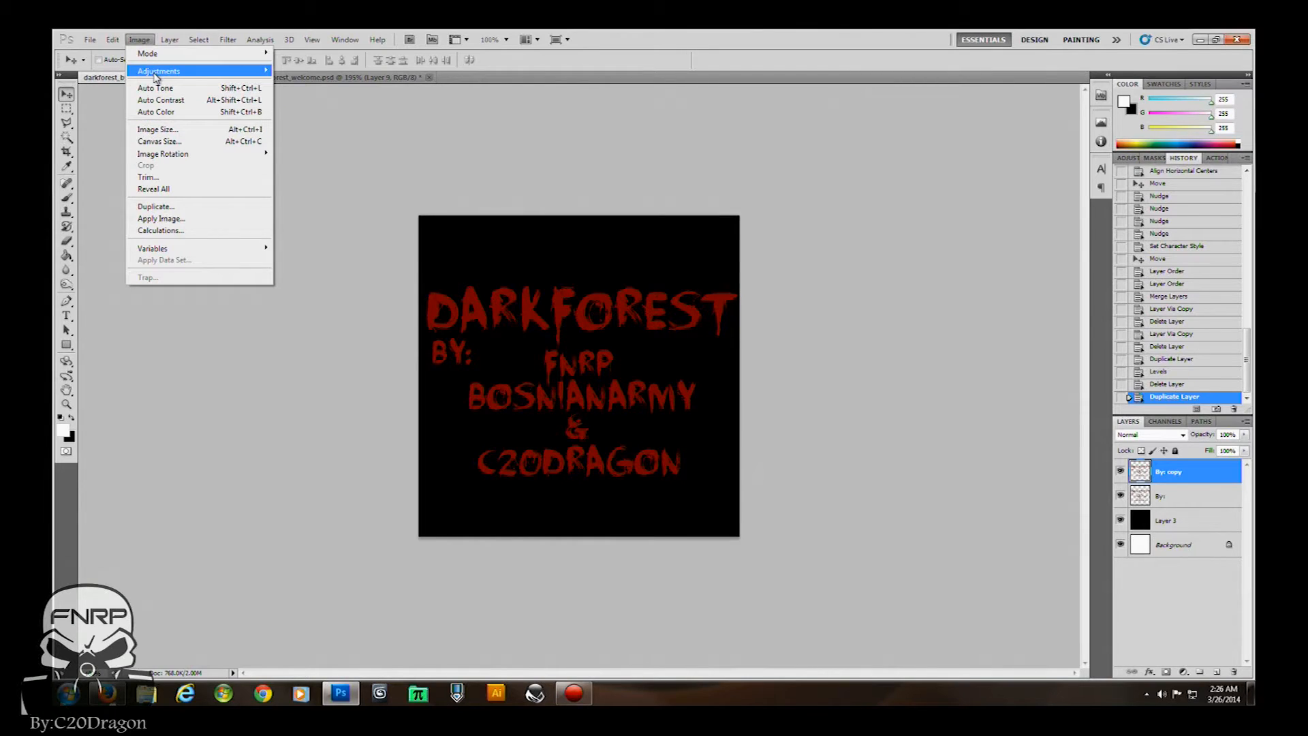
mouse_move(156, 73)
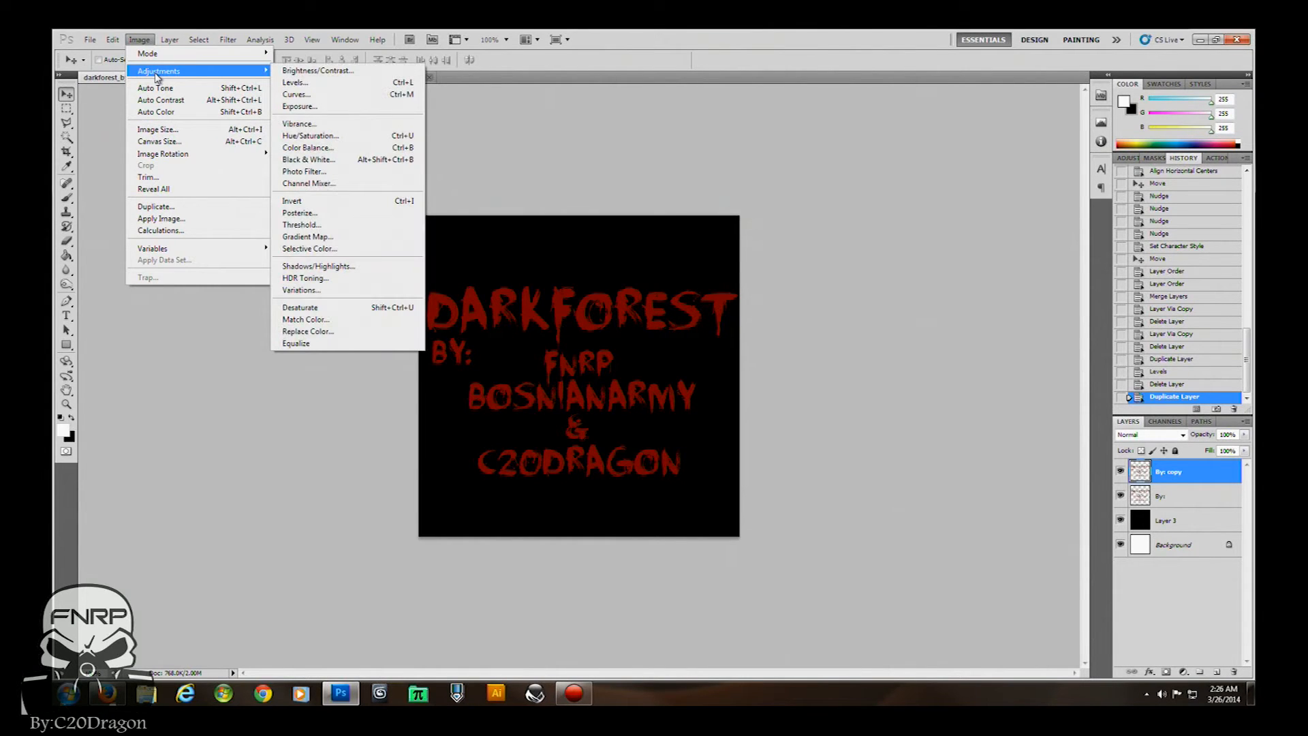
left_click(293, 82)
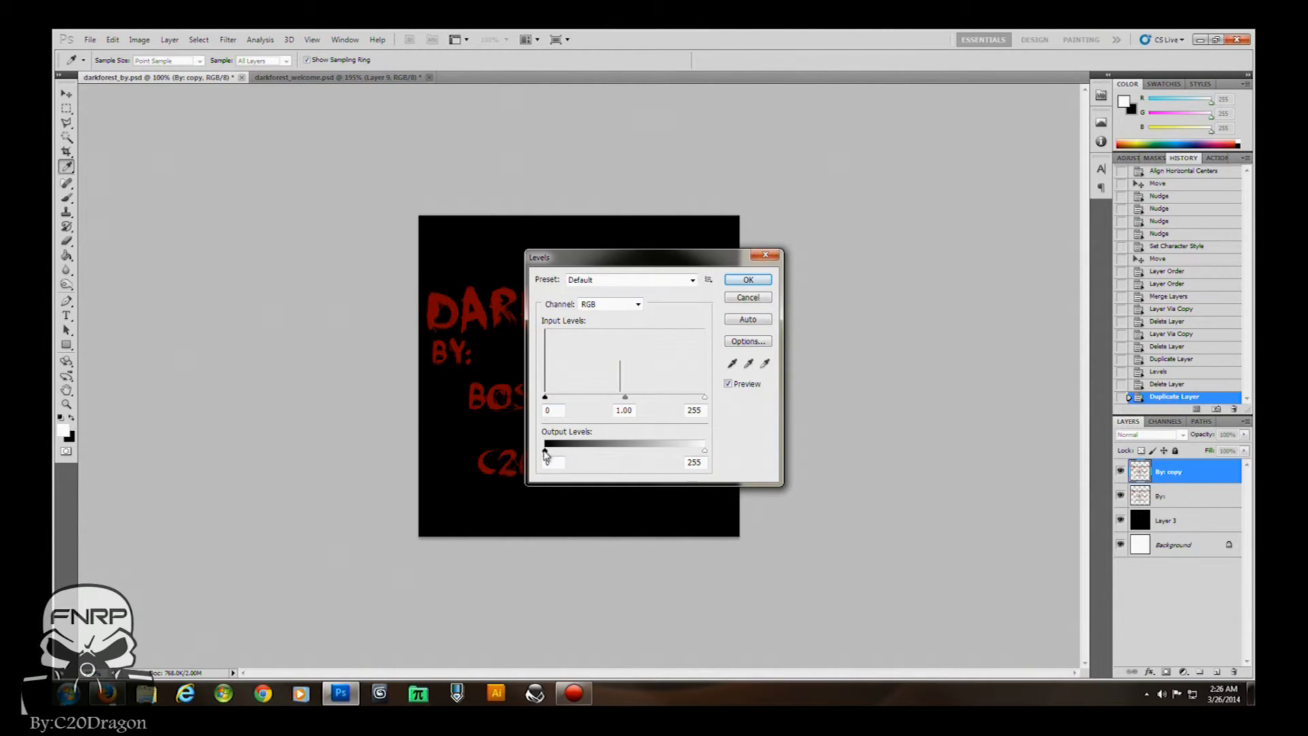
left_click_drag(546, 453, 719, 455)
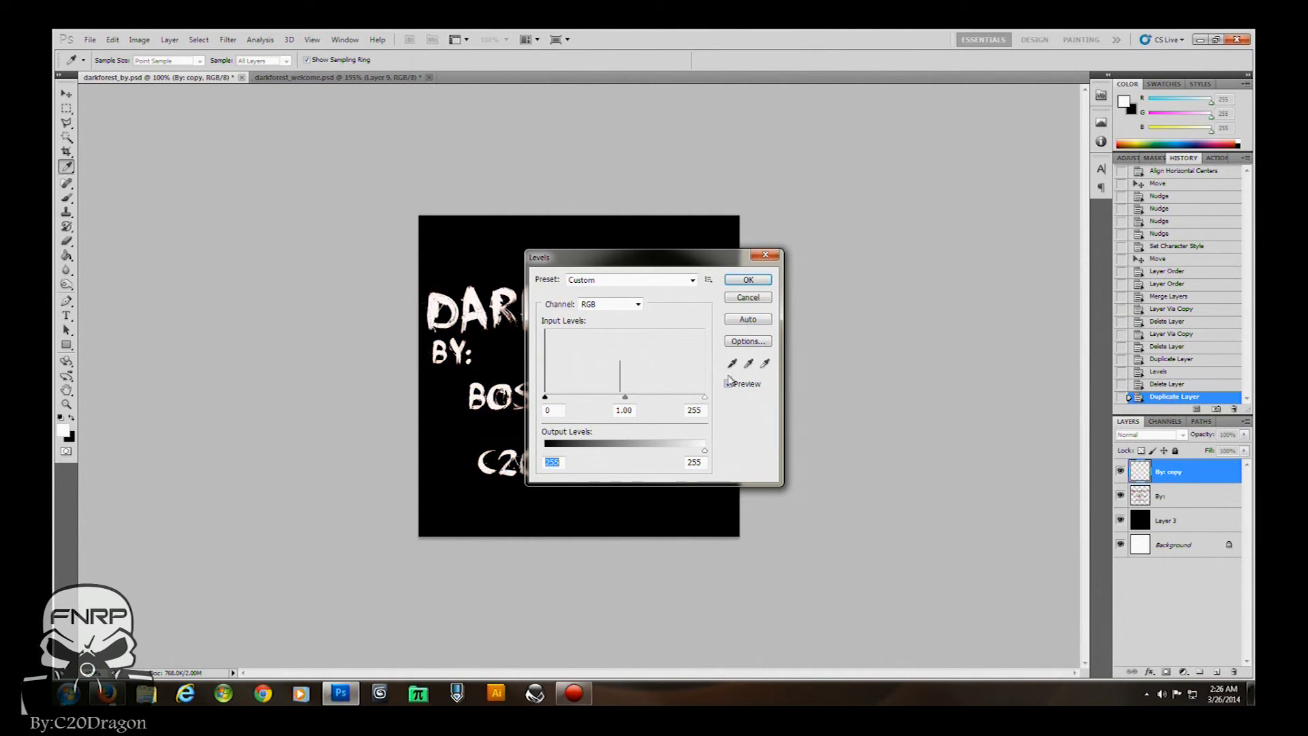
left_click(748, 281)
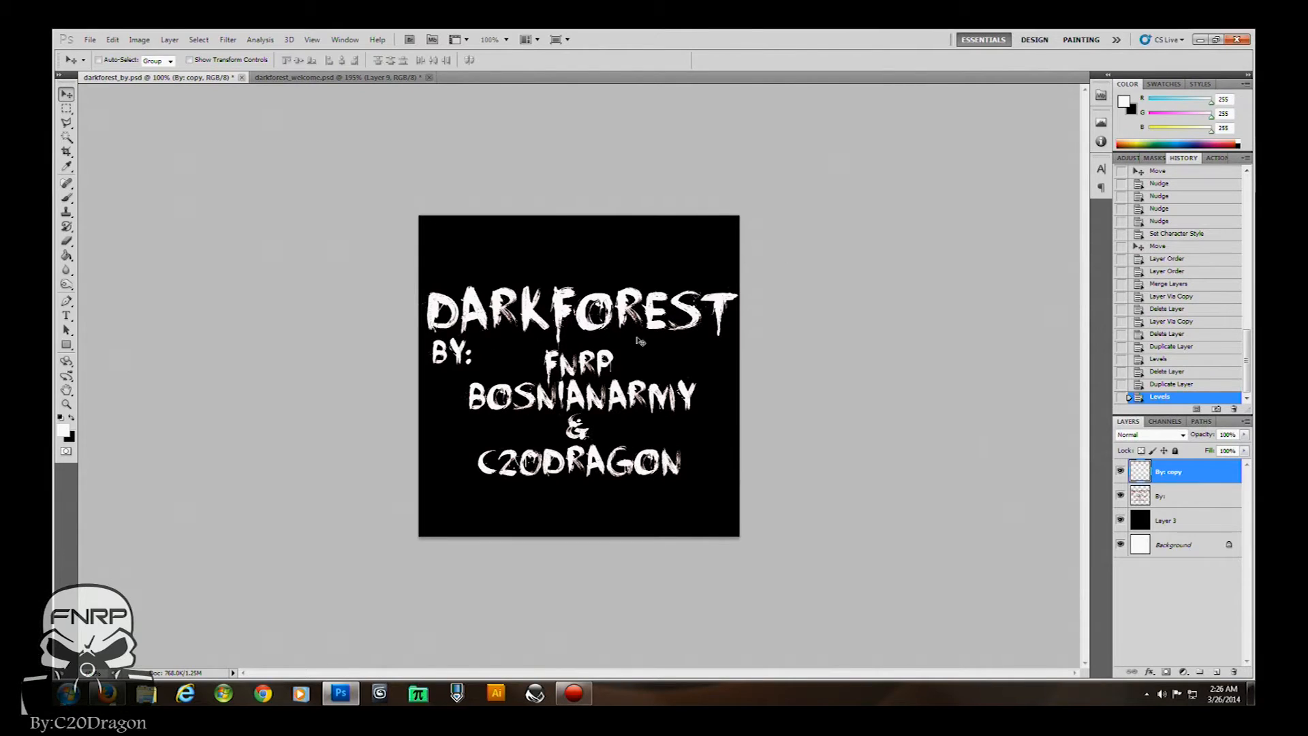
Duplicate the Blue channel as a new channel named "alpha"
left_click(1165, 422)
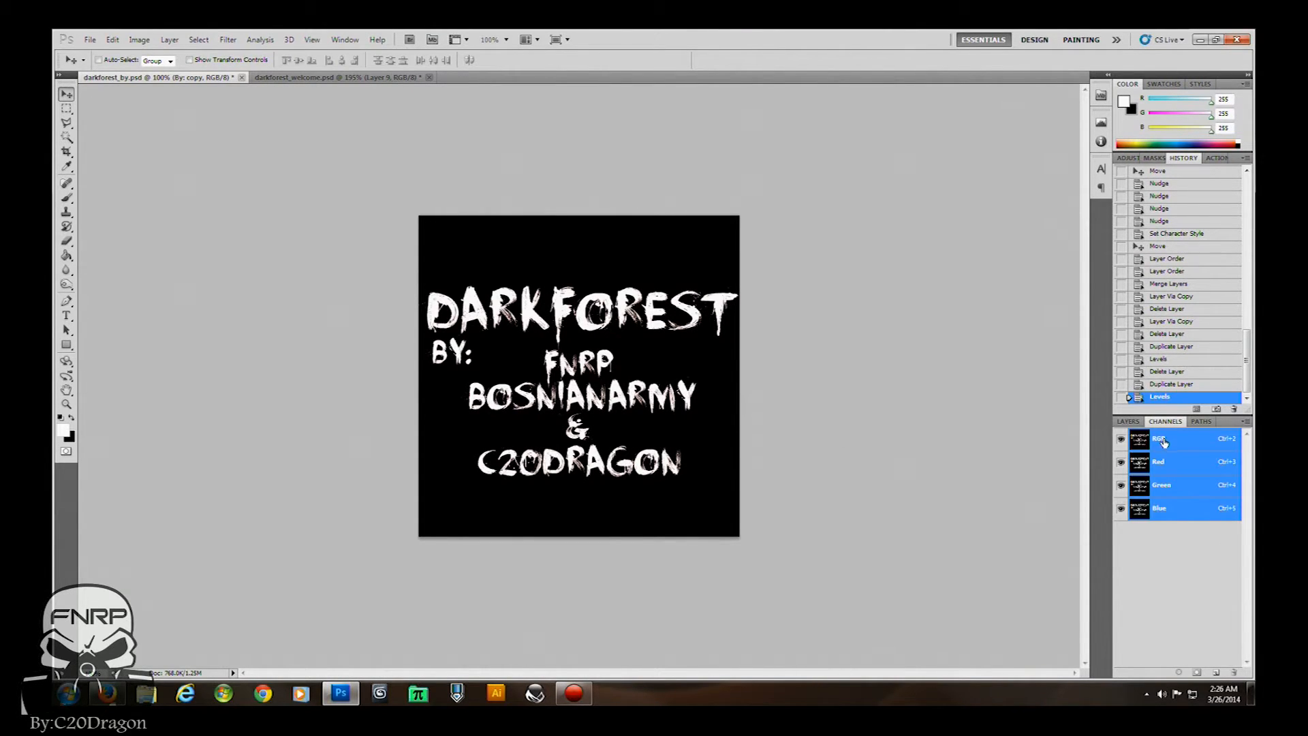
left_click(1159, 509)
right_click(1162, 511)
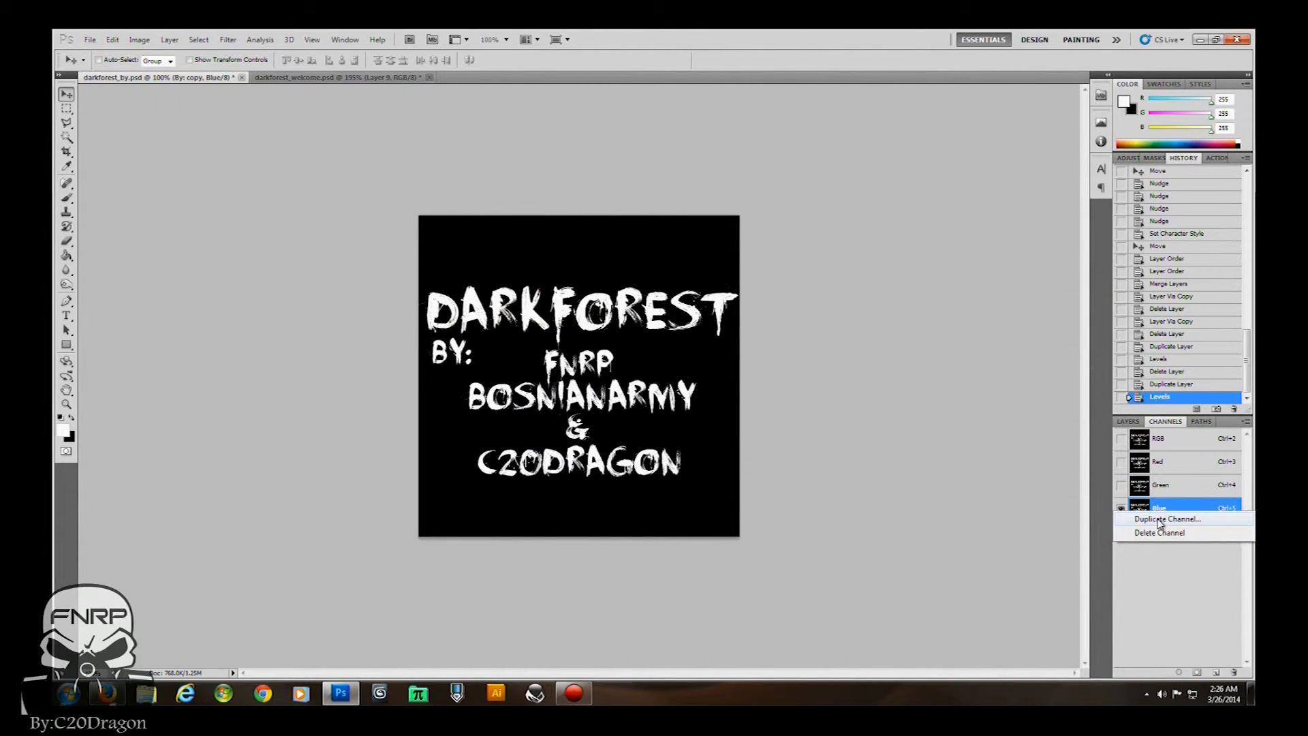
left_click(1160, 520)
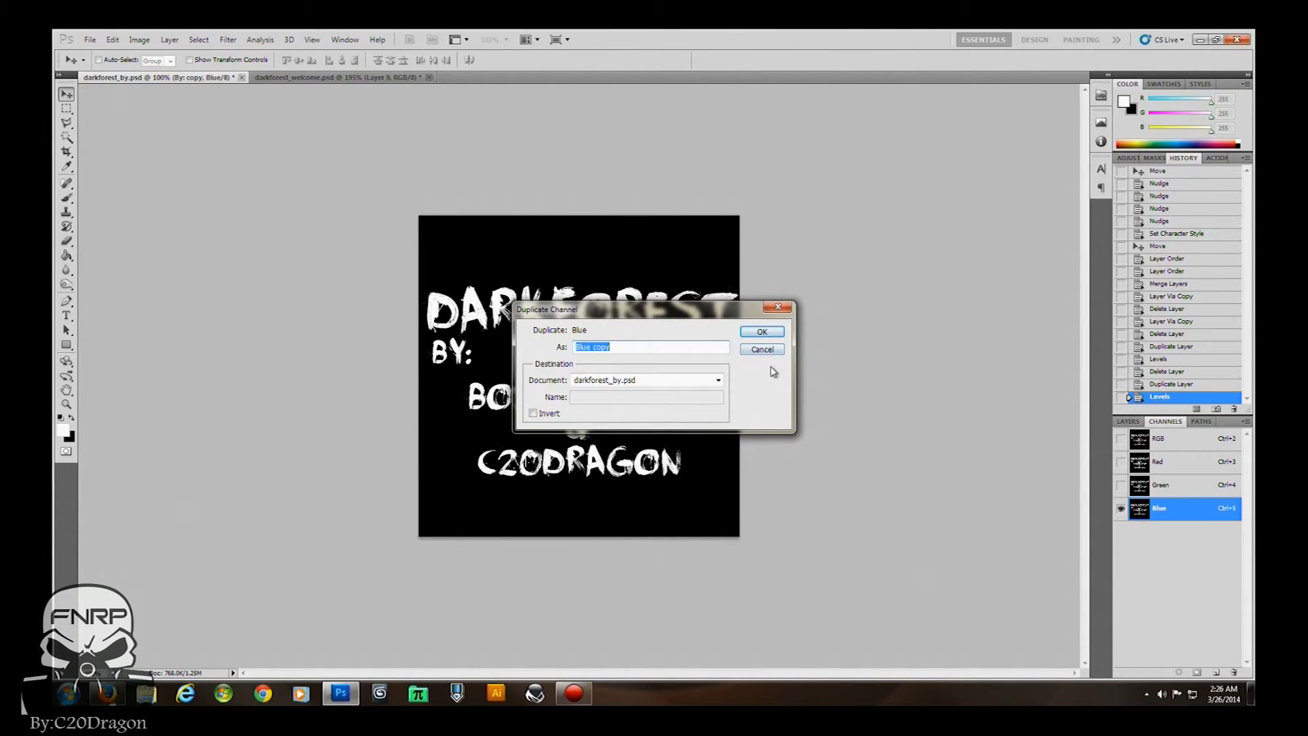
type("alpha")
key("Return")
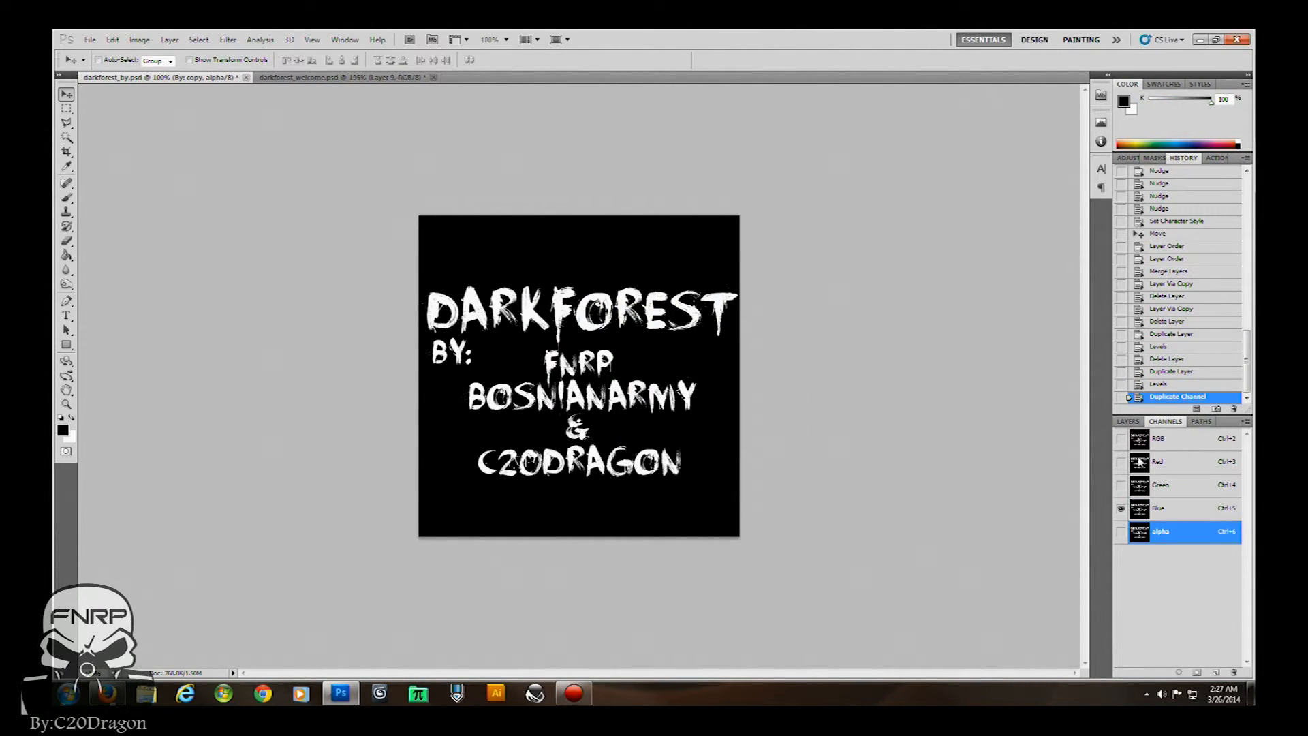
Show the composite RGB channels, preview the alpha channel's overlay, and hide the alpha channel again
left_click(1121, 441)
left_click(1121, 532)
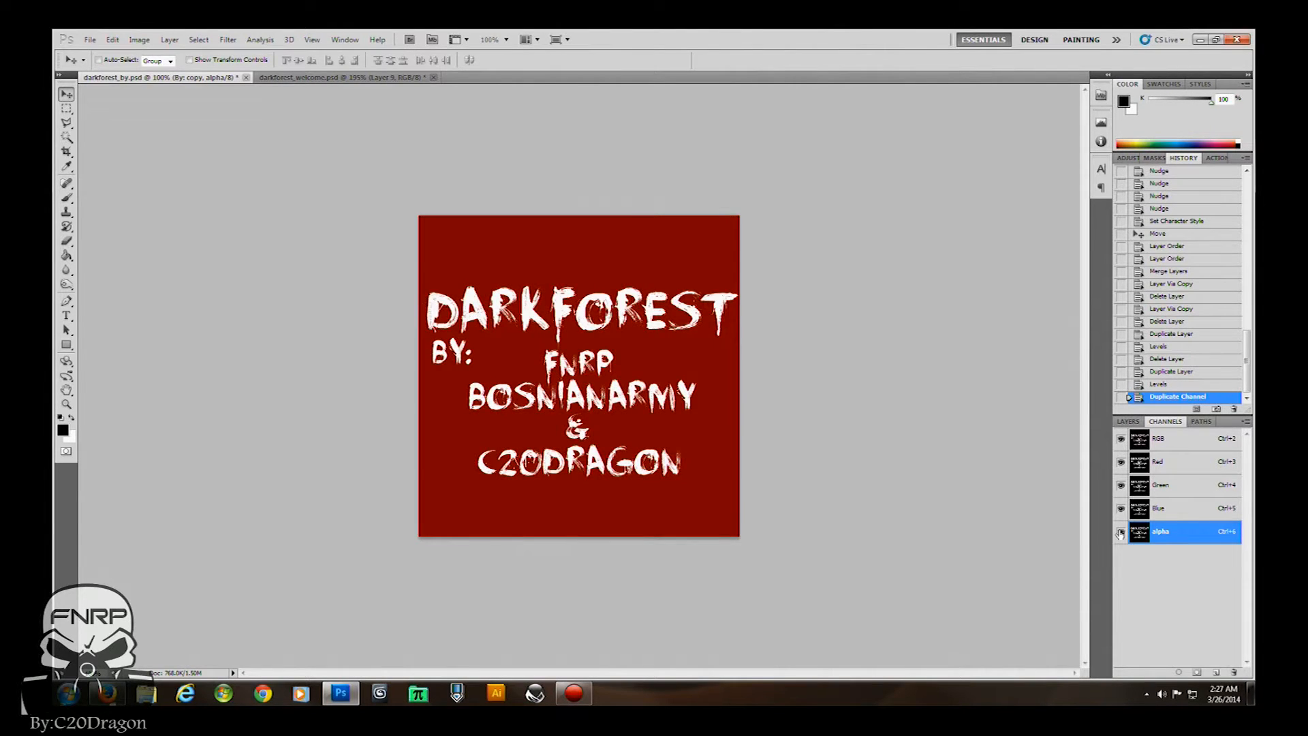
left_click(1121, 532)
Delete the white "By: copy" layer
left_click(1129, 422)
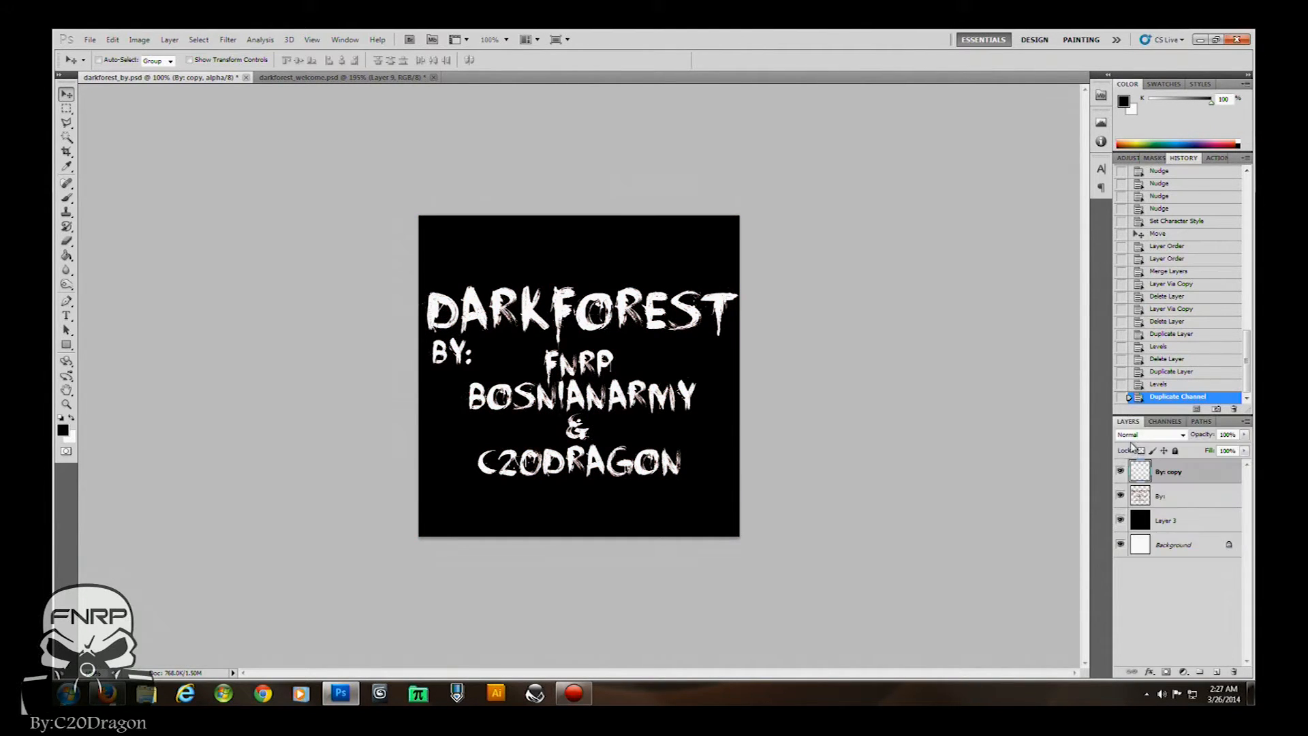
right_click(1167, 472)
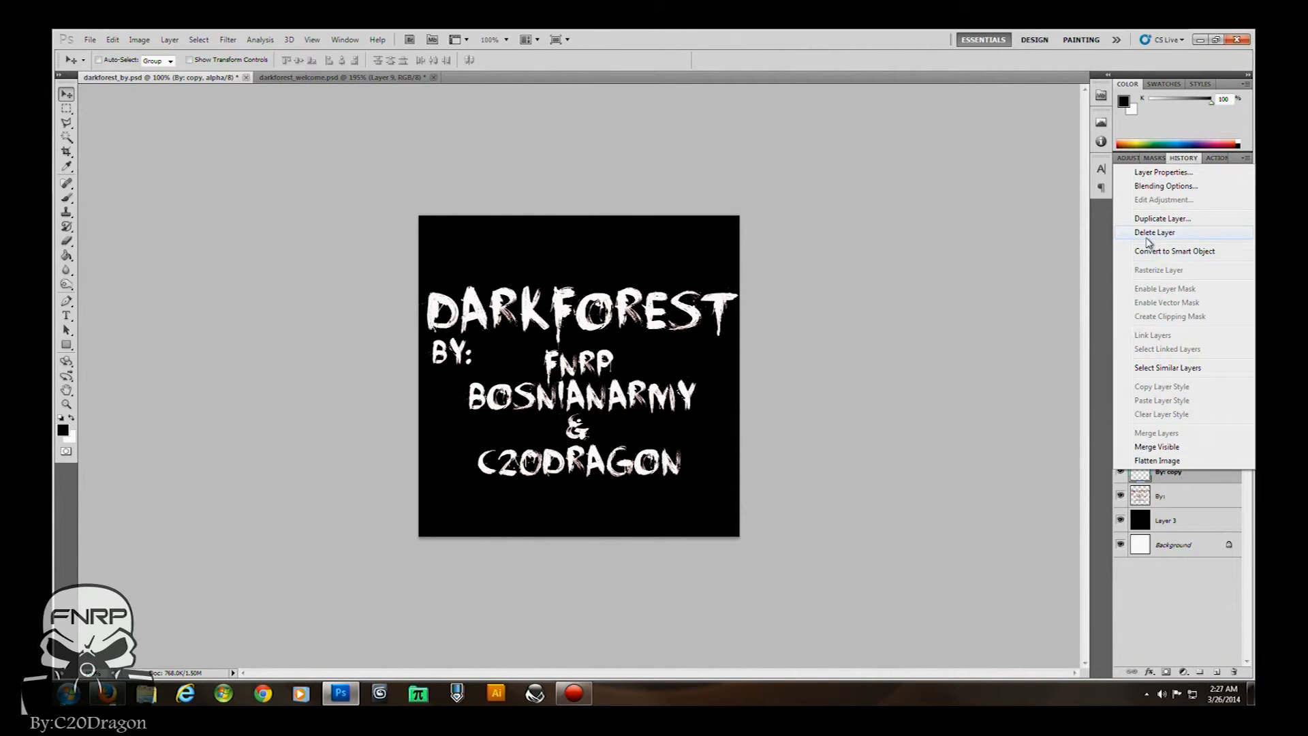
left_click(1154, 232)
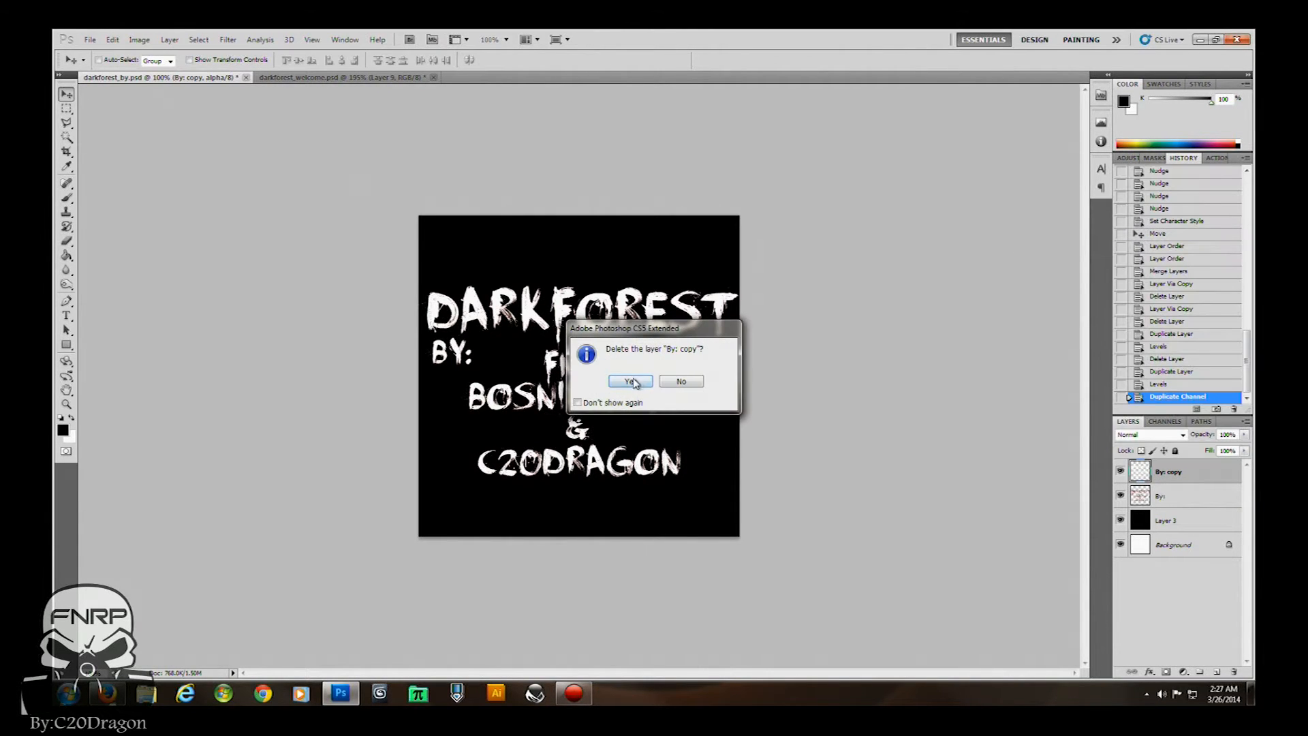
left_click(631, 382)
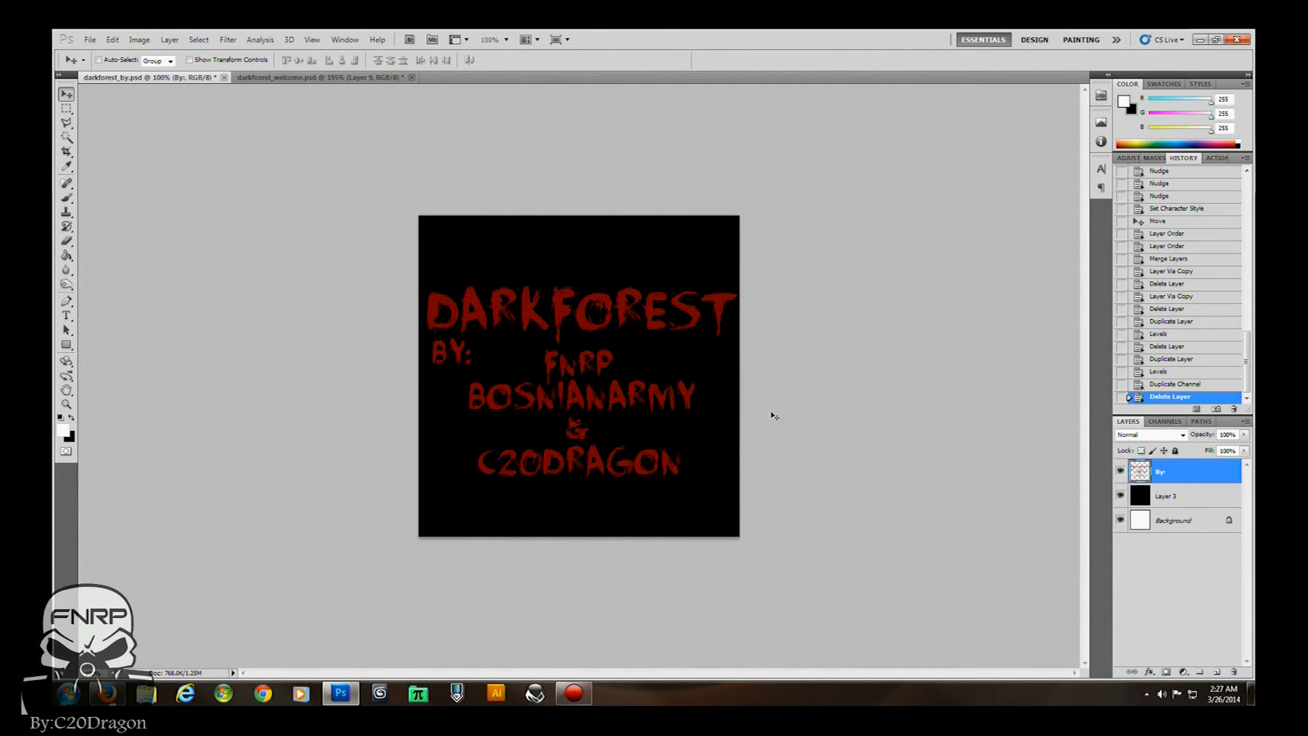
Make the alpha channel visible together with the RGB channels and save the darkforest_by PSD
left_click(1165, 421)
left_click(1120, 533)
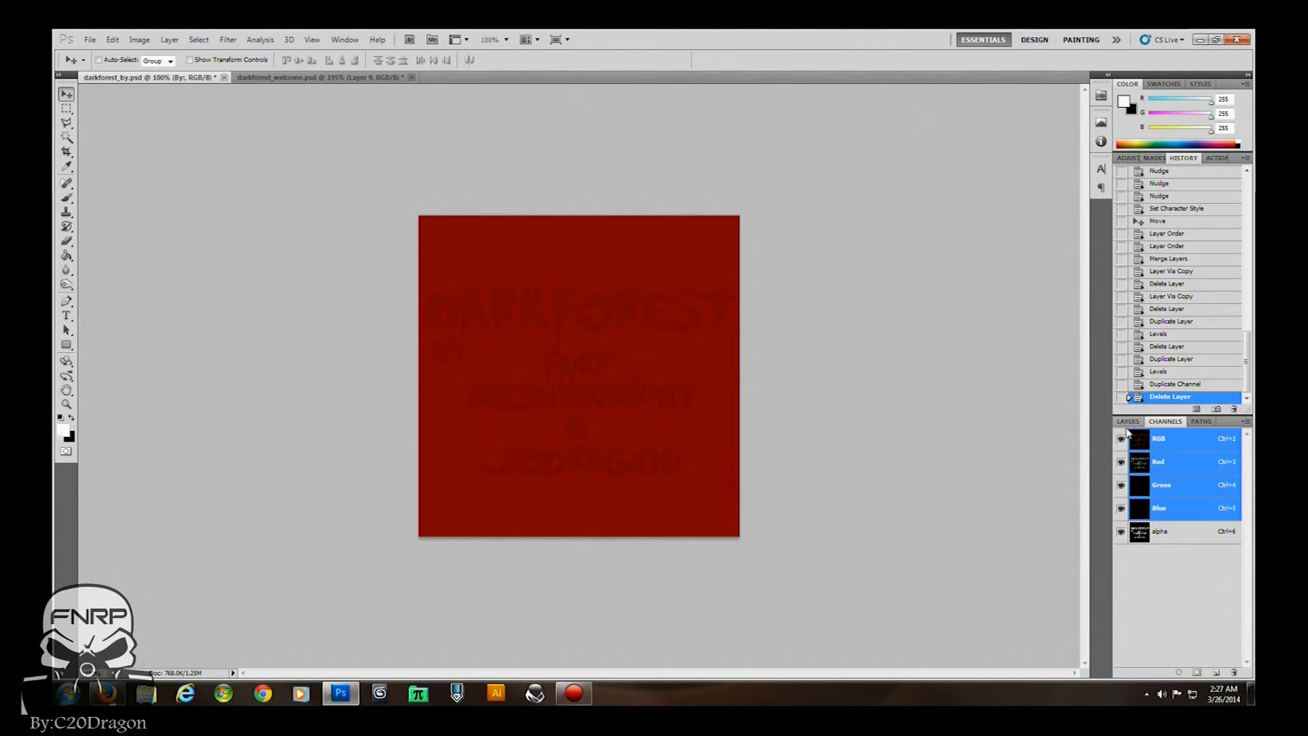
left_click(1127, 421)
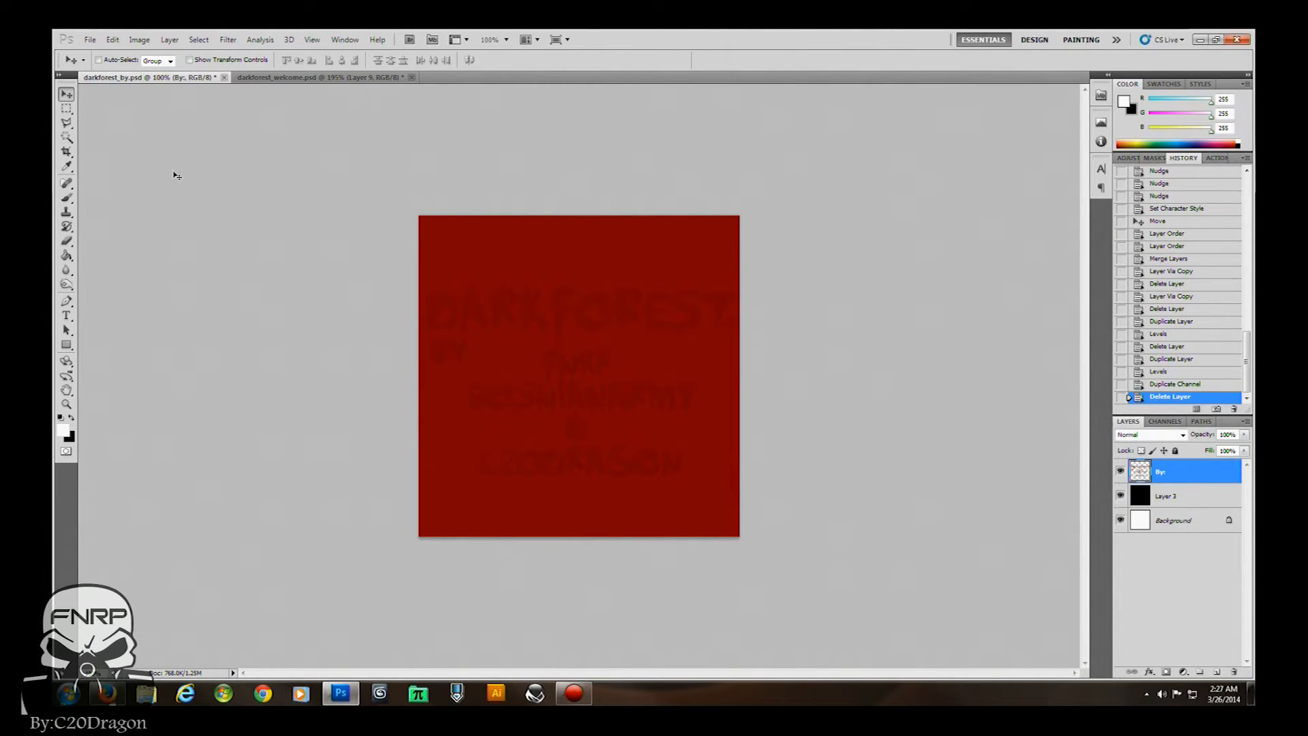
left_click(89, 40)
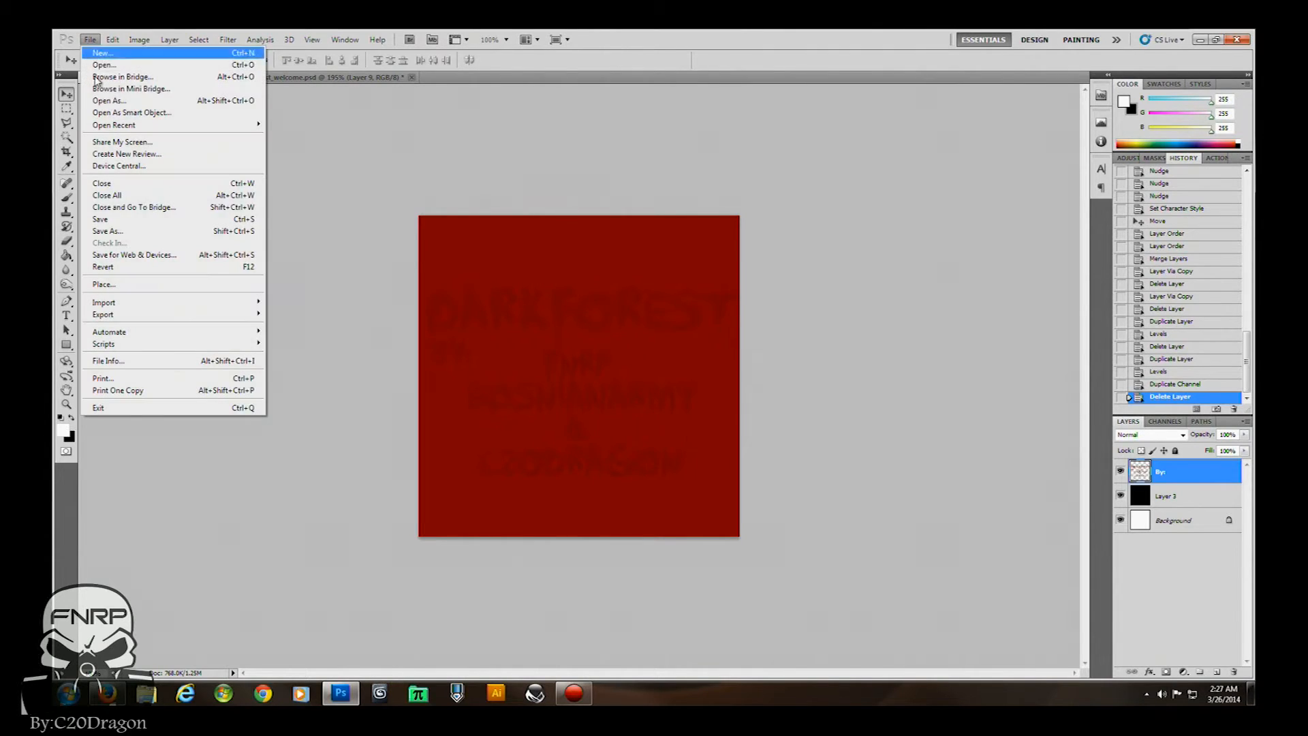
left_click(117, 219)
Save a copy as darkforest_by.dds in the Custom Textures folder, in D3D/DDS format with DXT3 ARGB 8 bpp explicit alpha
left_click(90, 40)
left_click(105, 232)
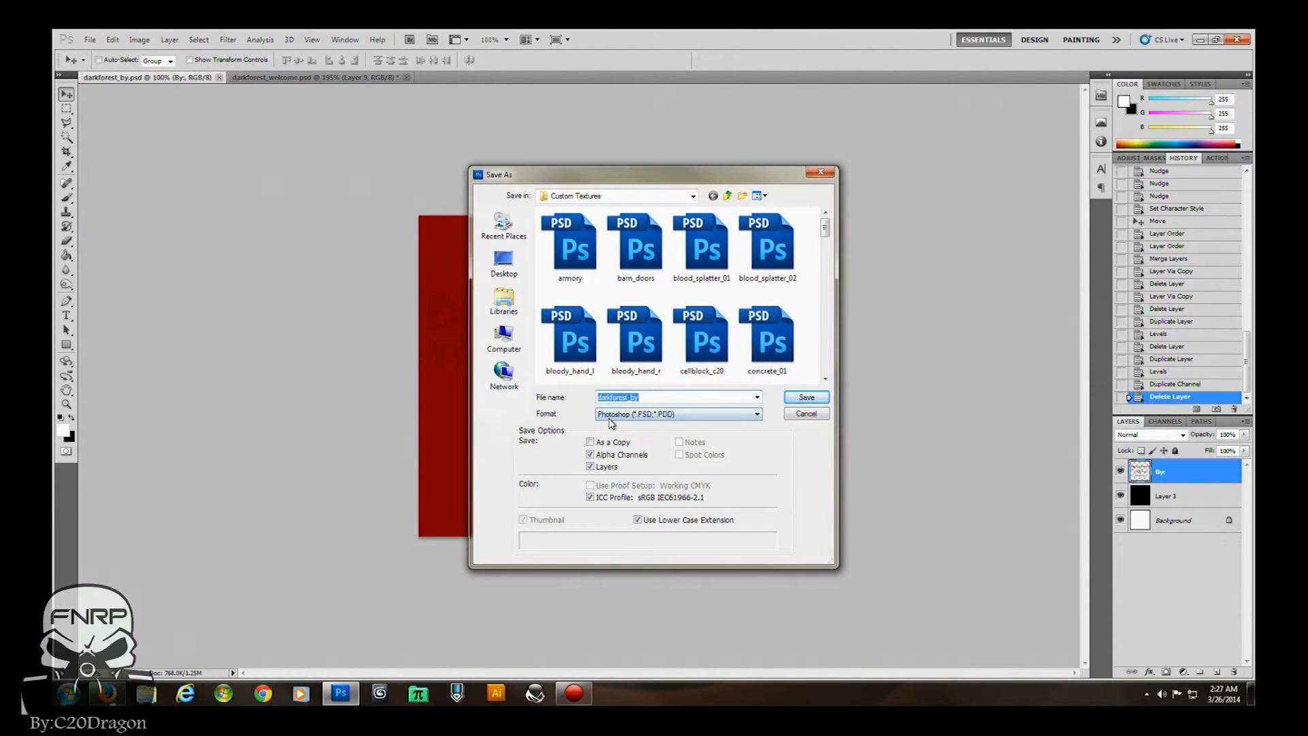
left_click(620, 415)
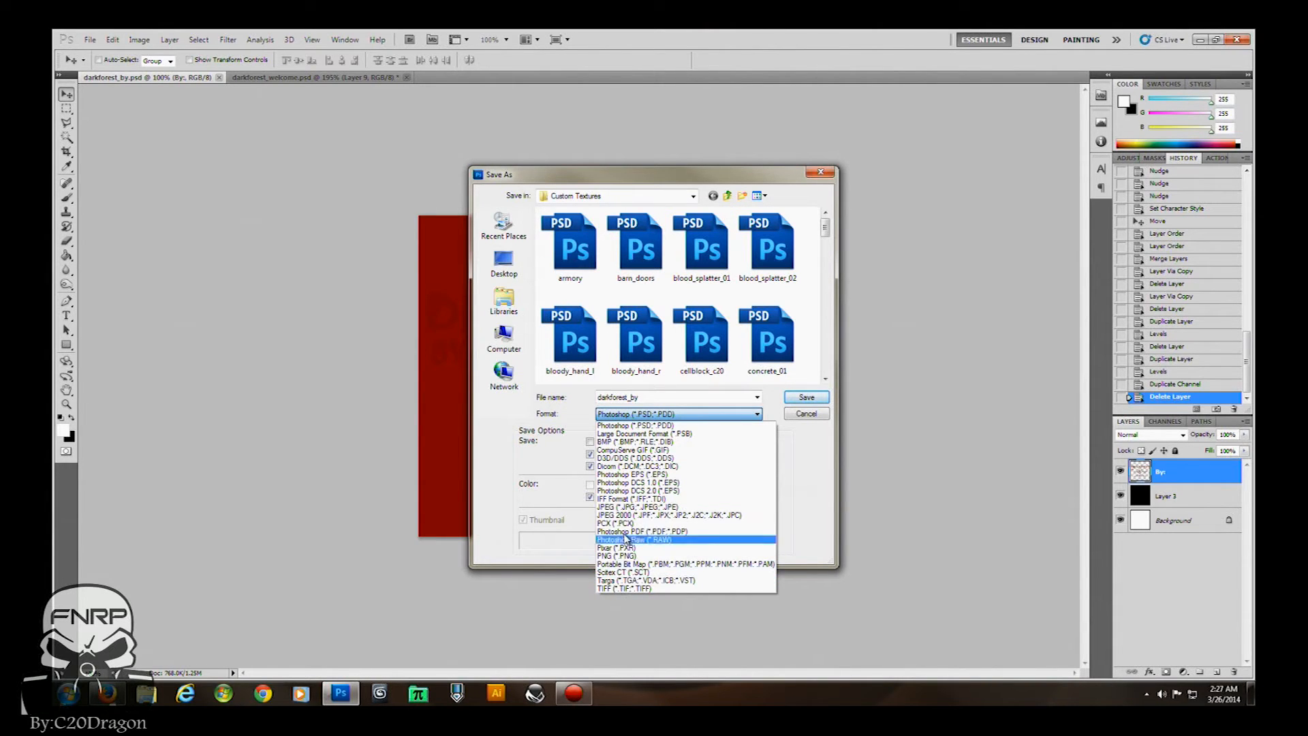
left_click(627, 459)
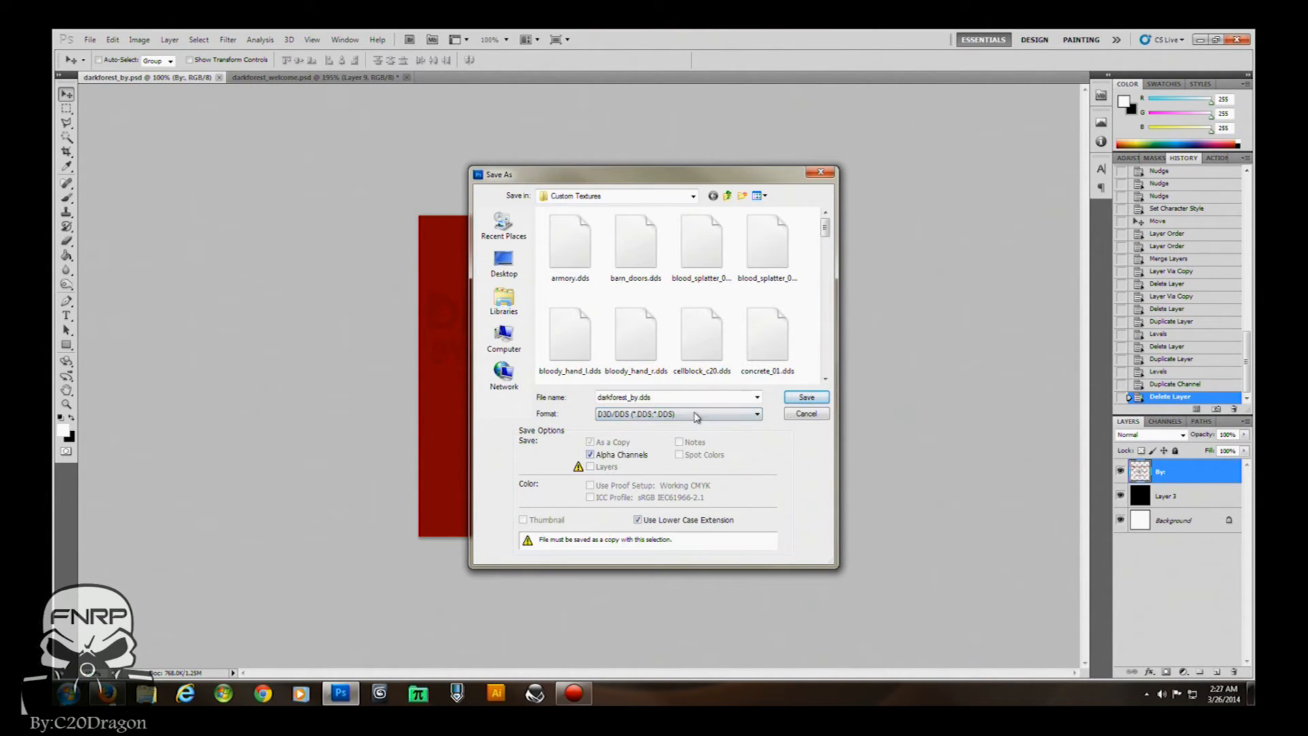
left_click(805, 399)
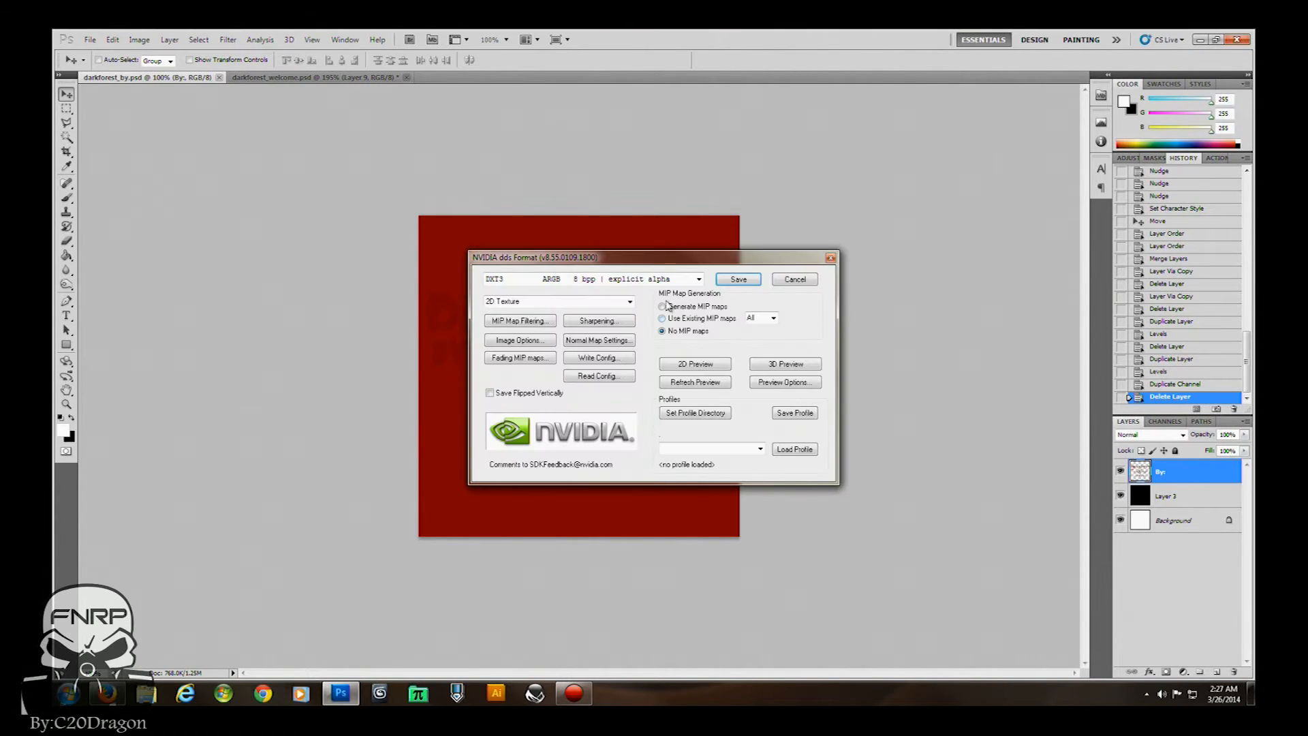
left_click(698, 279)
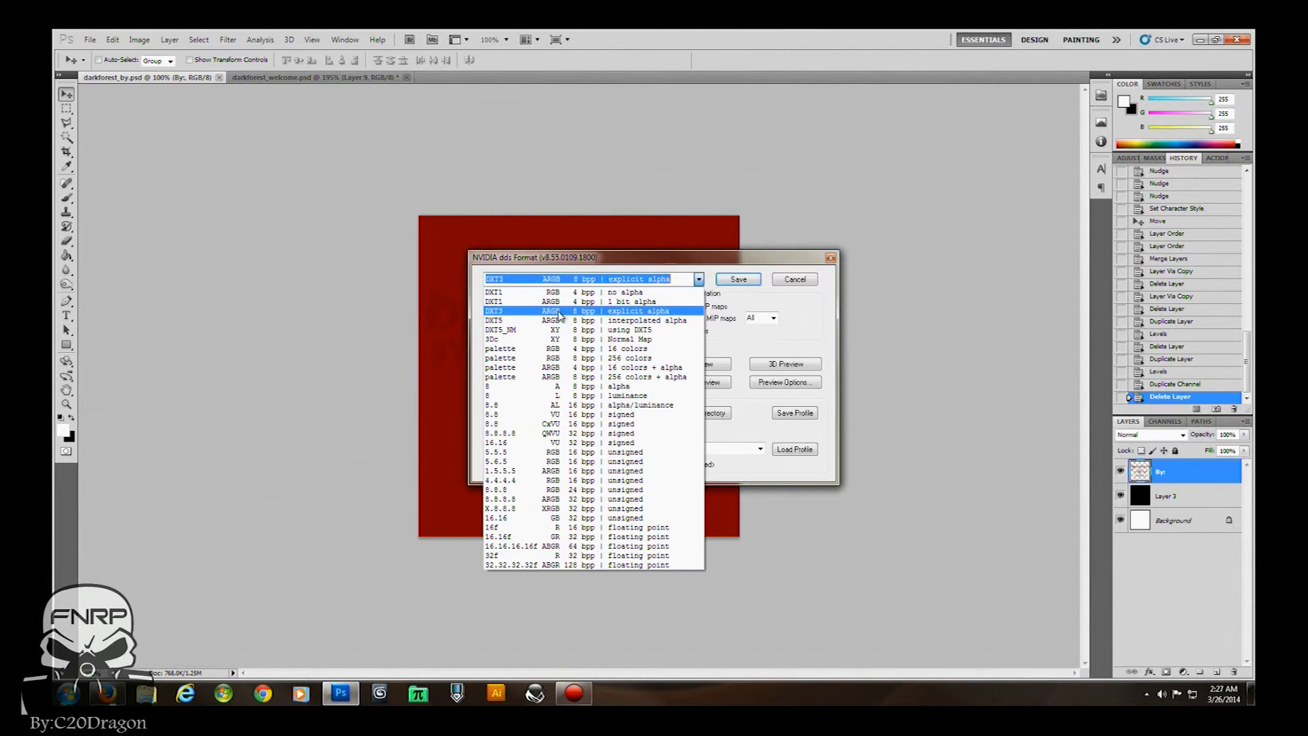
left_click(619, 315)
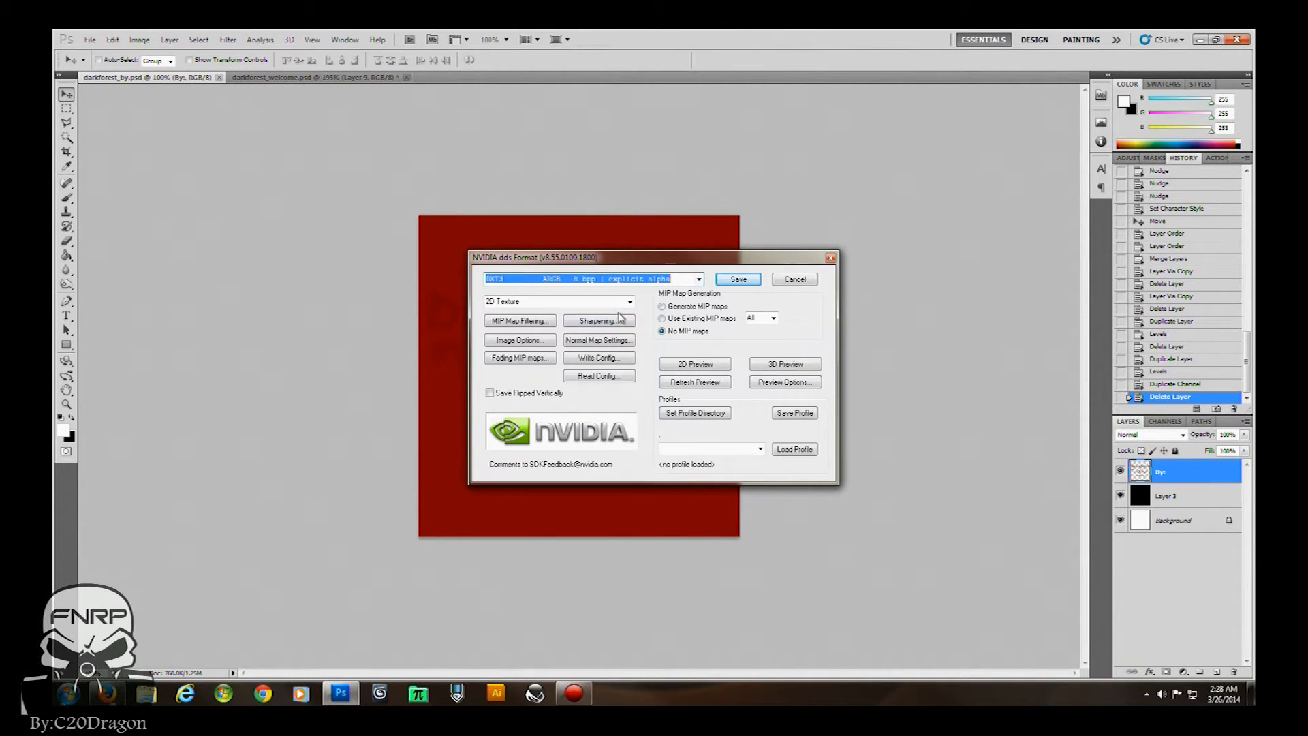
left_click(738, 280)
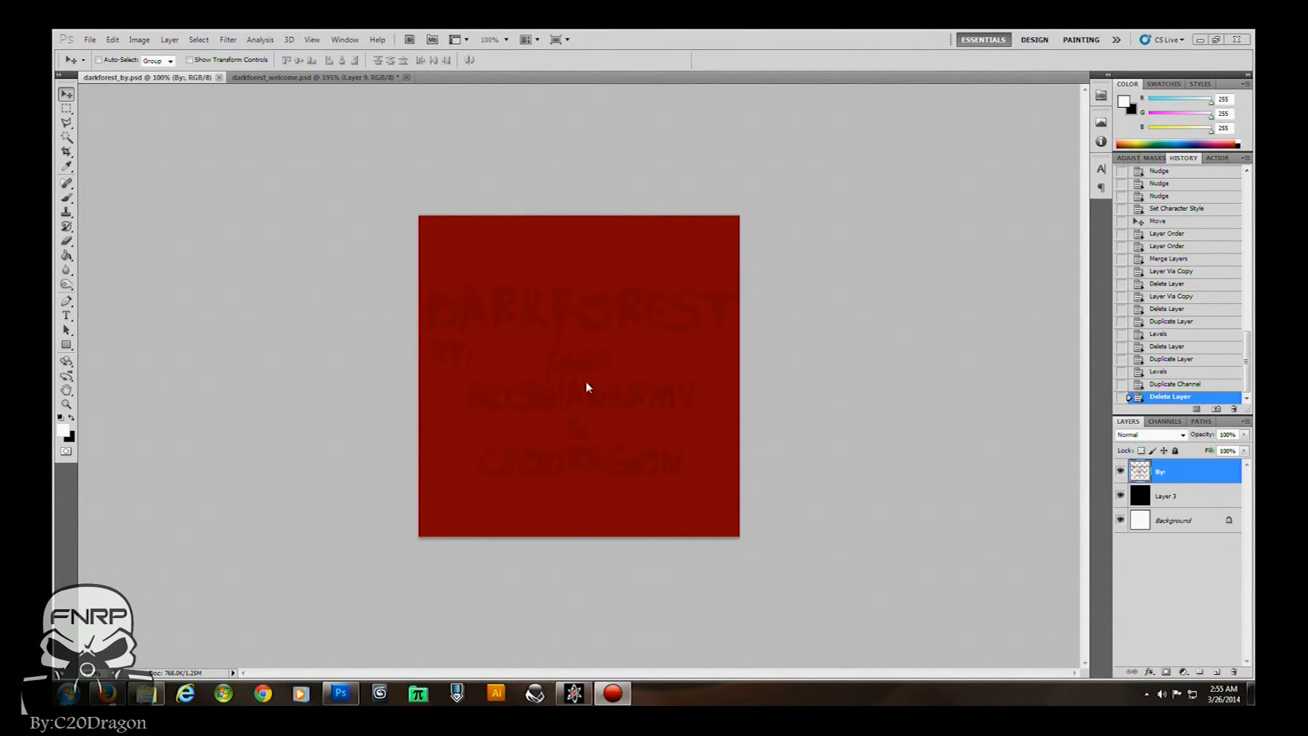
Minimize Photoshop and open the Call of Duty 4 - Modern Warfare installation folder from the desktop
left_click(1200, 41)
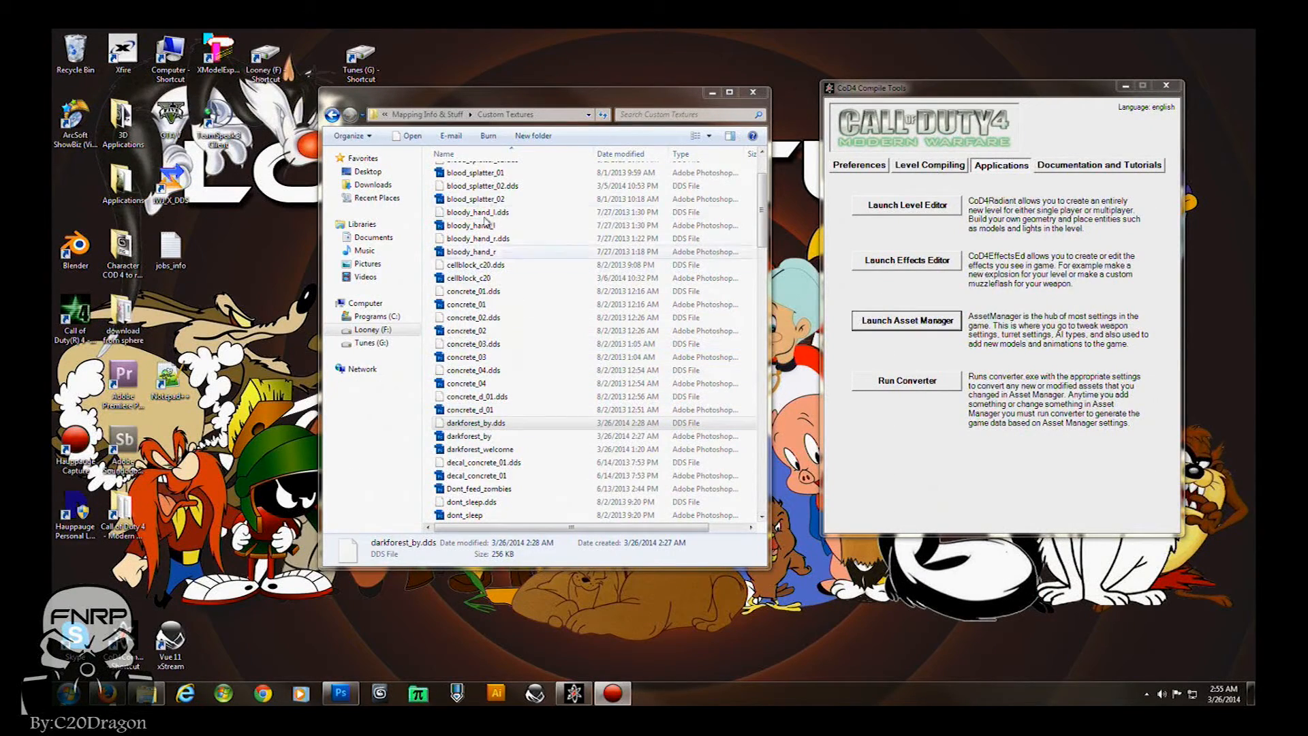
double_click(123, 518)
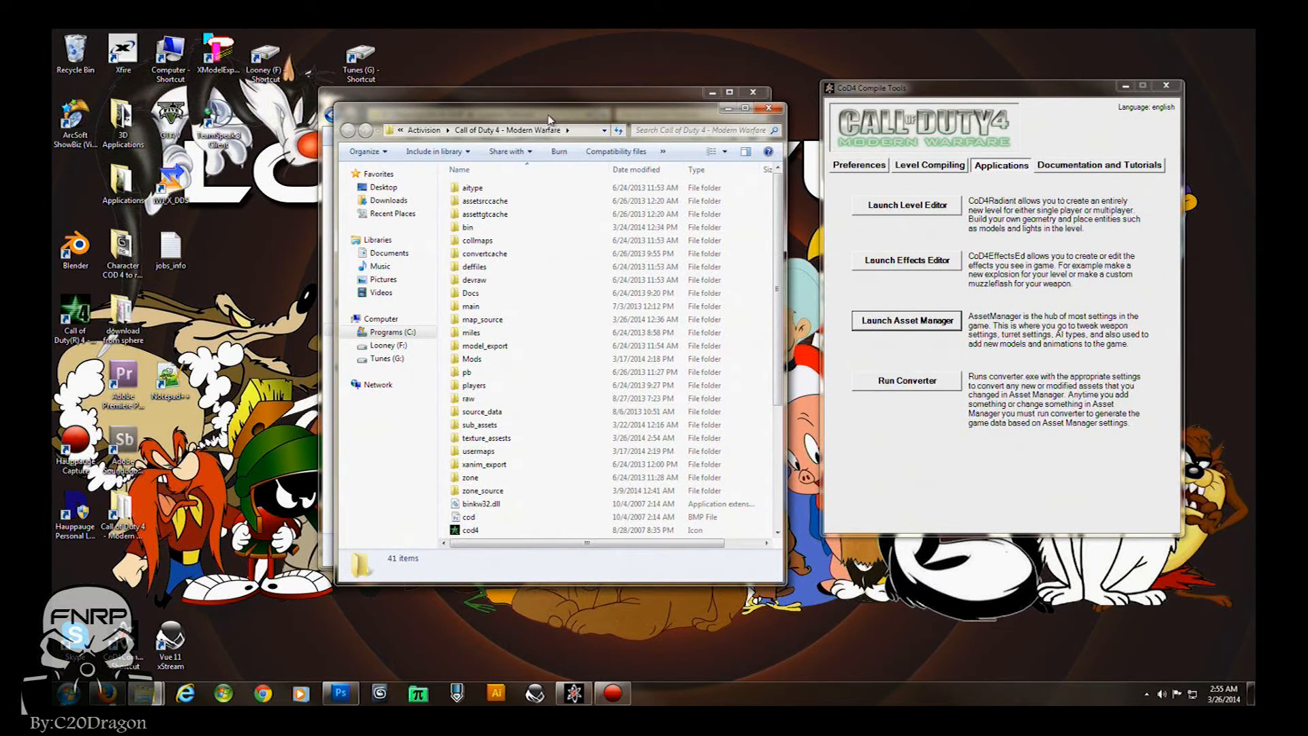
Open the texture_assests folder and arrange its window beside the Custom Textures window
left_click_drag(549, 120, 535, 110)
left_click(463, 428)
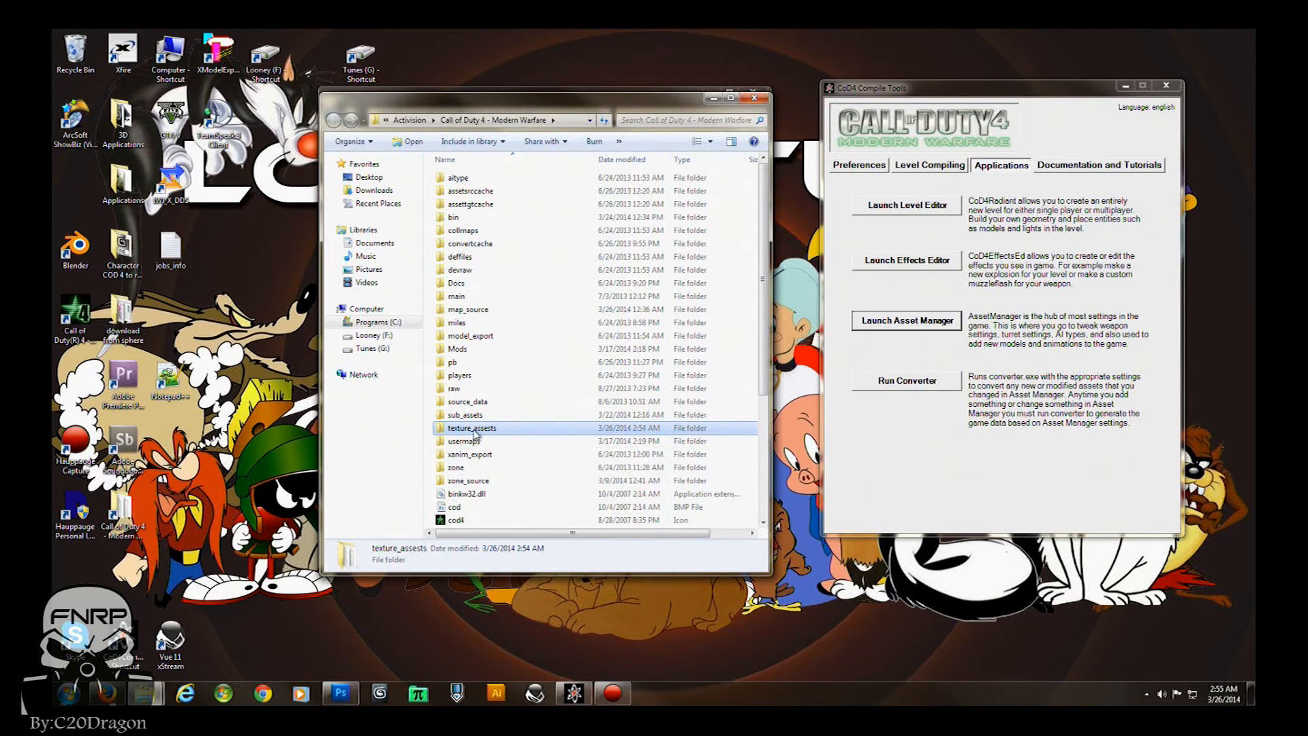
double_click(476, 429)
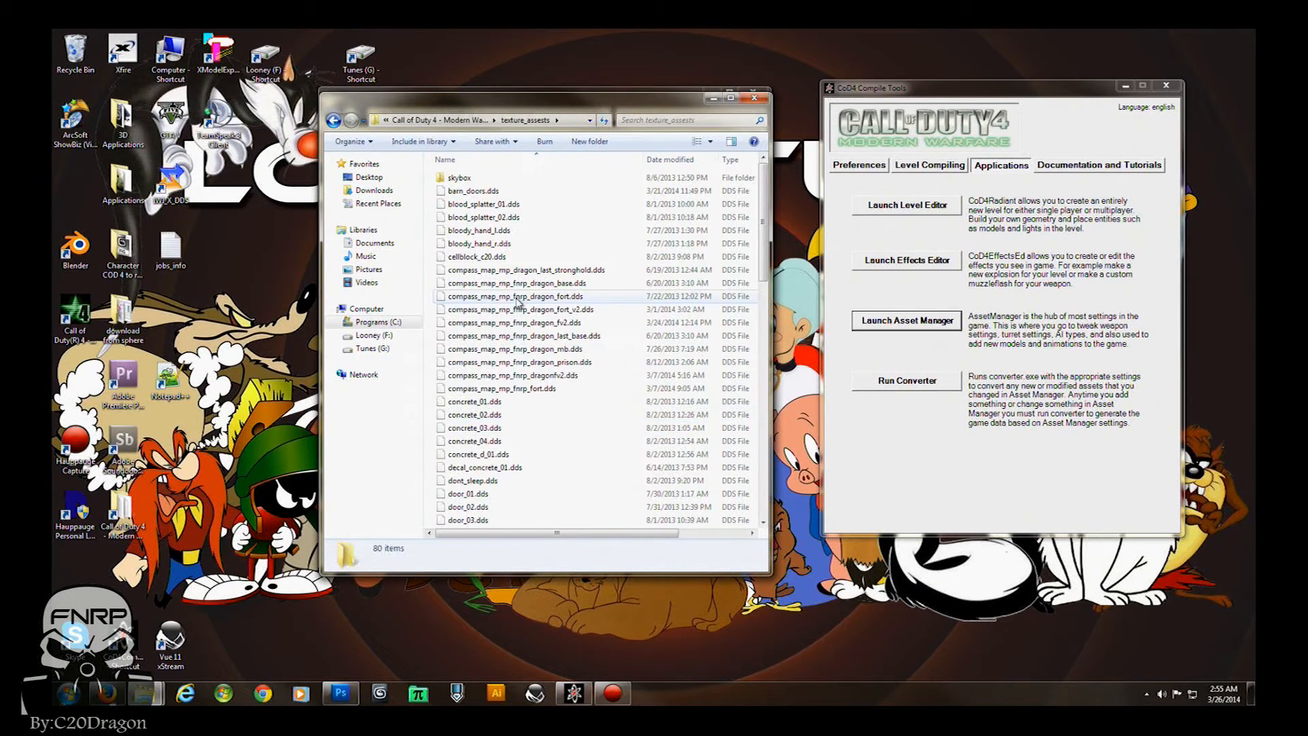
scroll(518, 305, "down", 3)
scroll(518, 304, "down", 8)
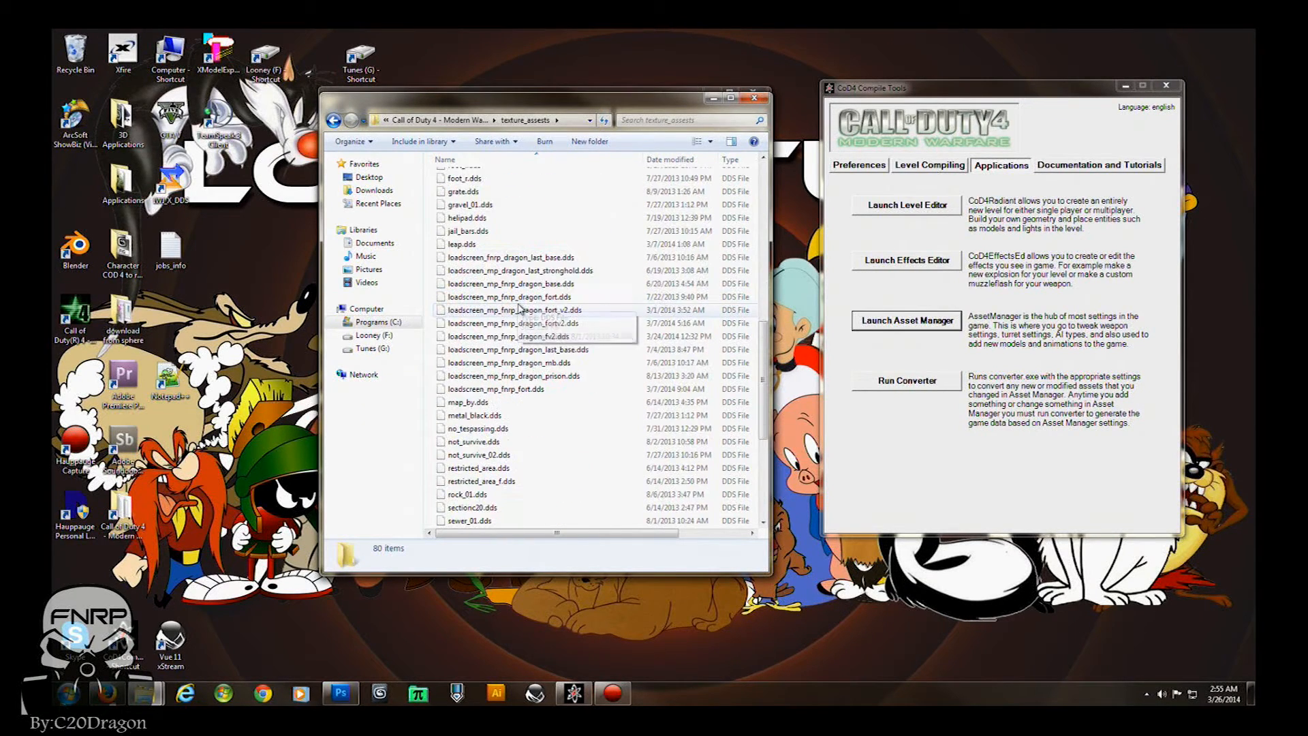
scroll(518, 307, "down", 2)
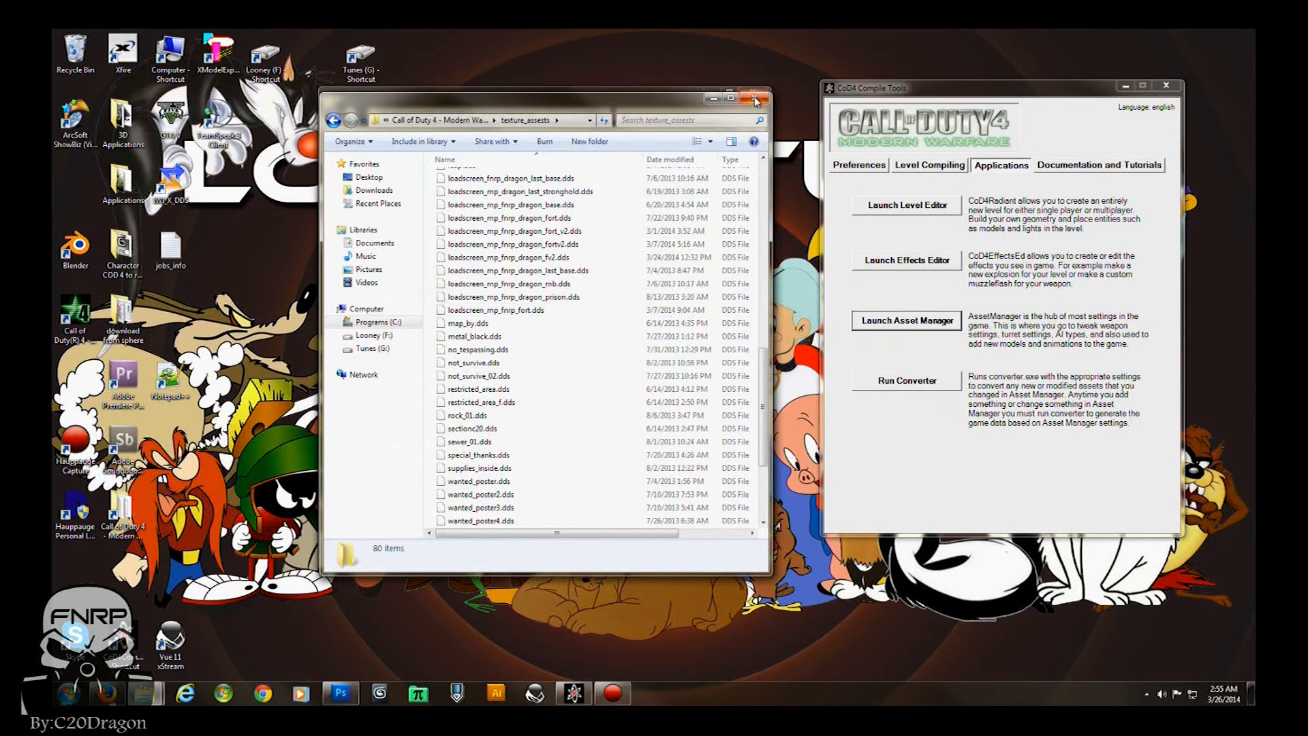
left_click_drag(667, 105, 1064, 170)
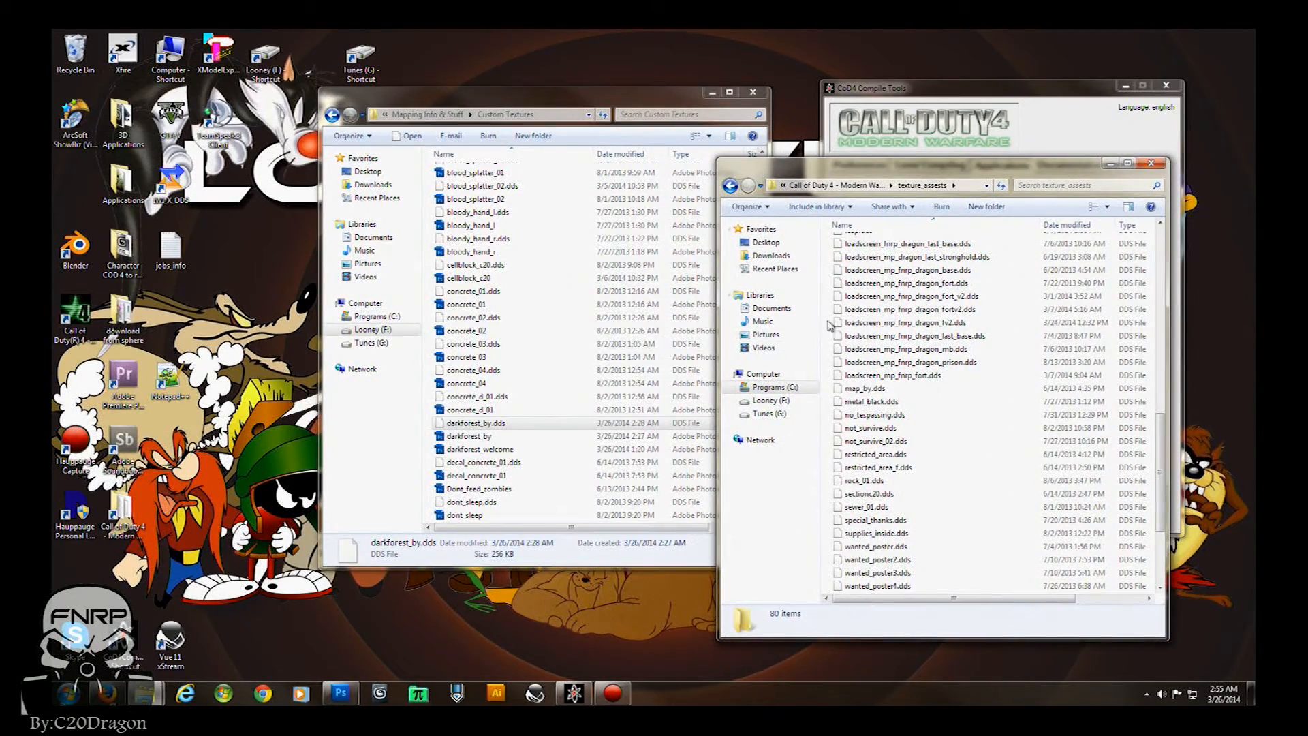
left_click_drag(567, 103, 461, 122)
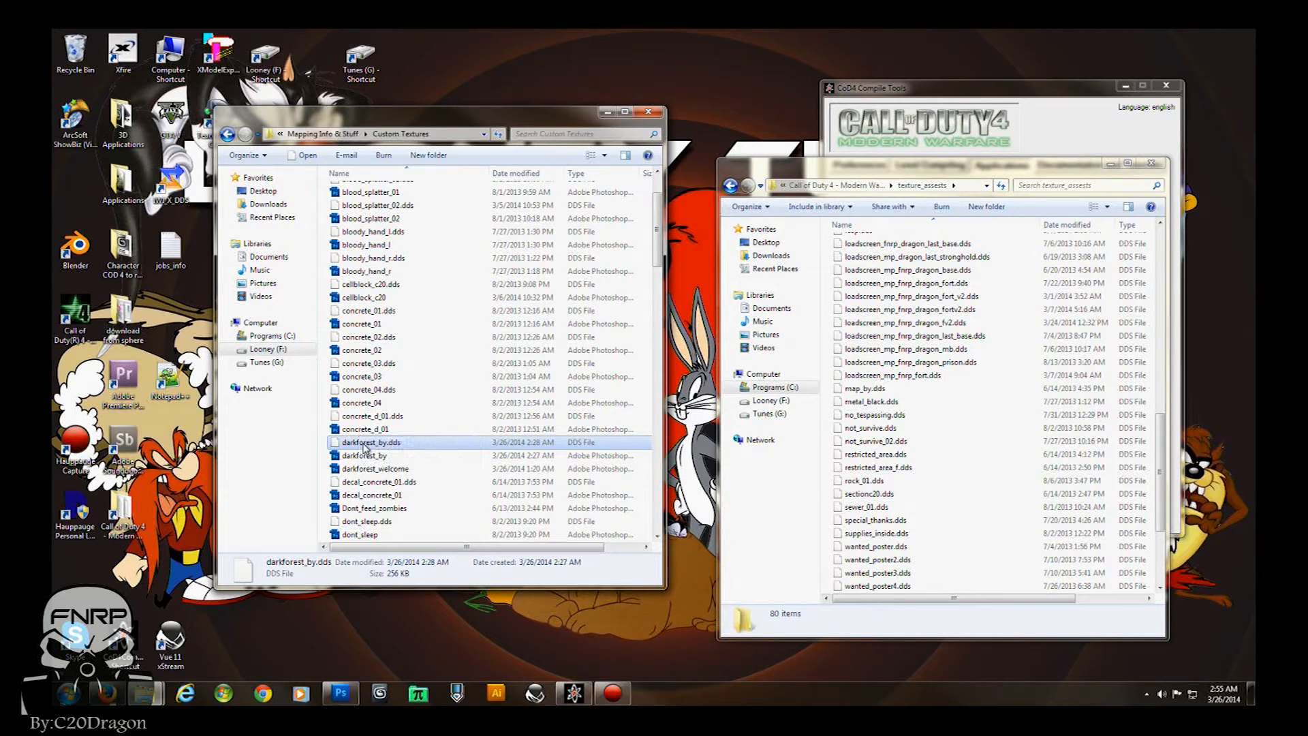
Copy darkforest_by.dds from Custom Textures into the texture_assests folder, granting administrator permission
left_click(368, 443)
left_click(430, 444)
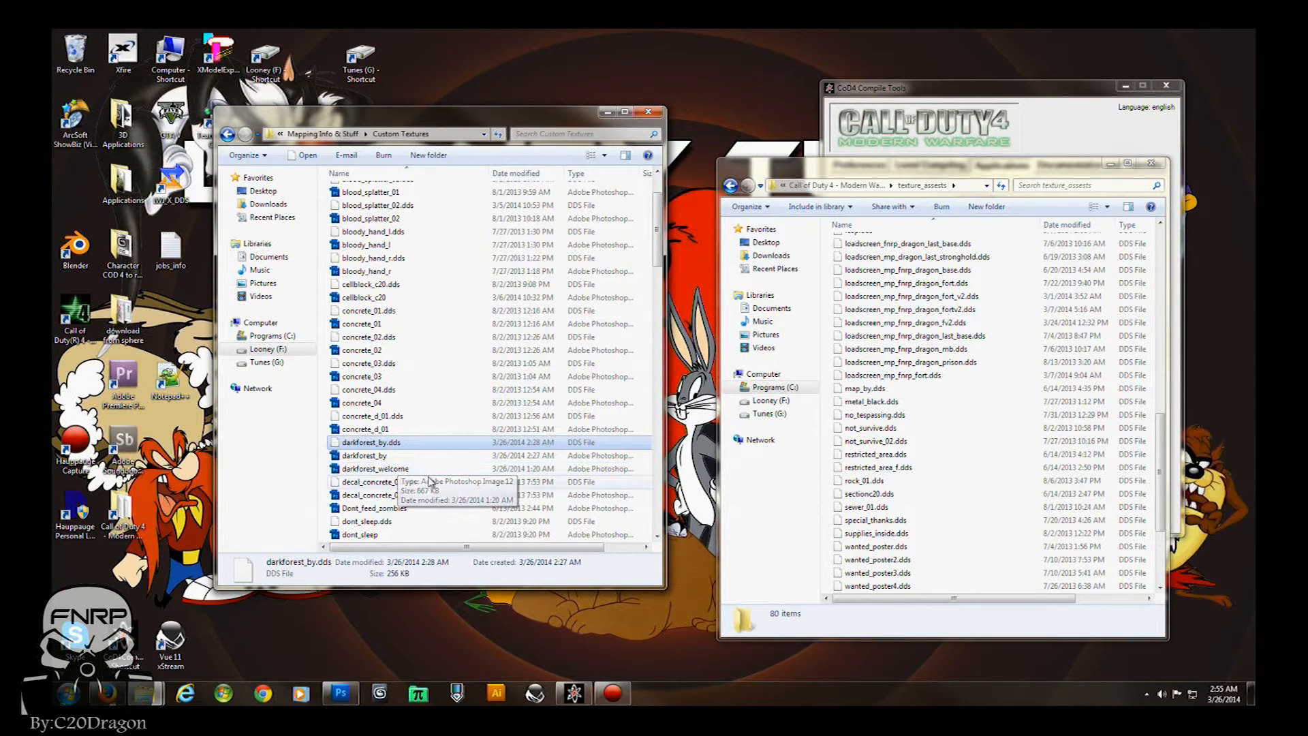
left_click(837, 172)
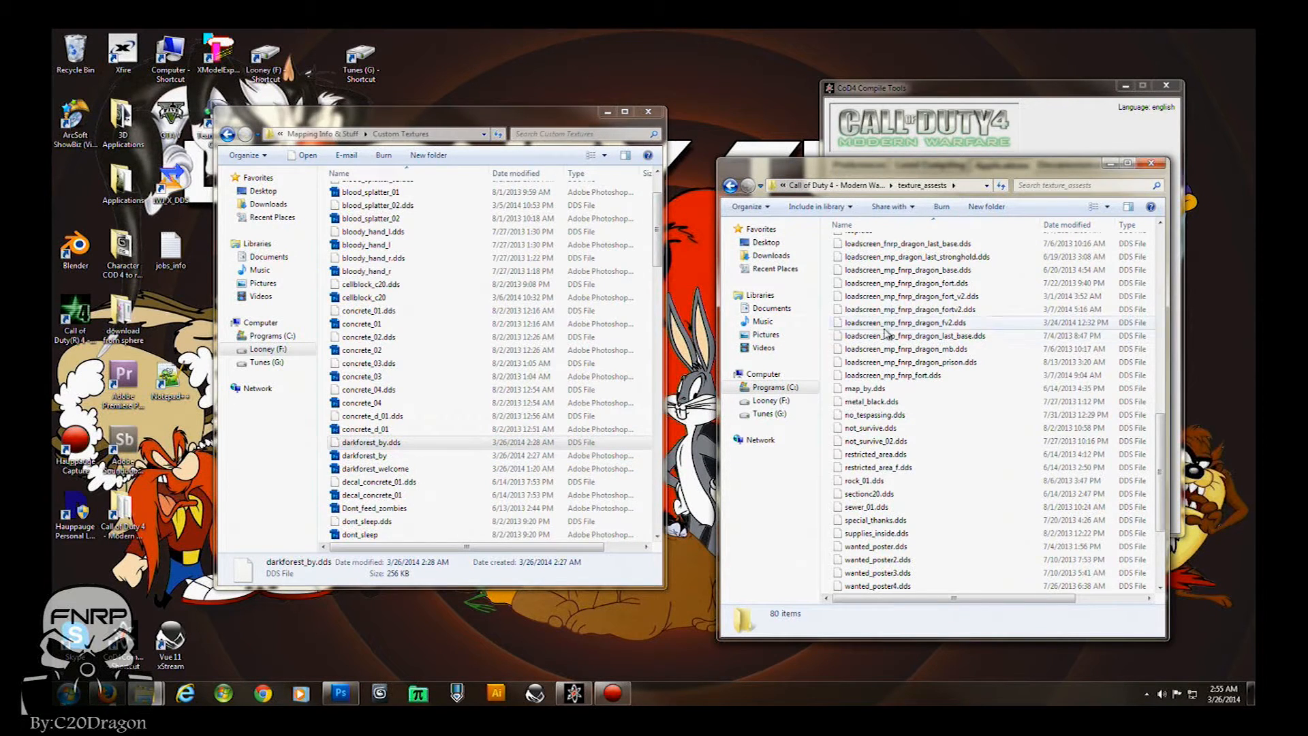
key("ctrl+v")
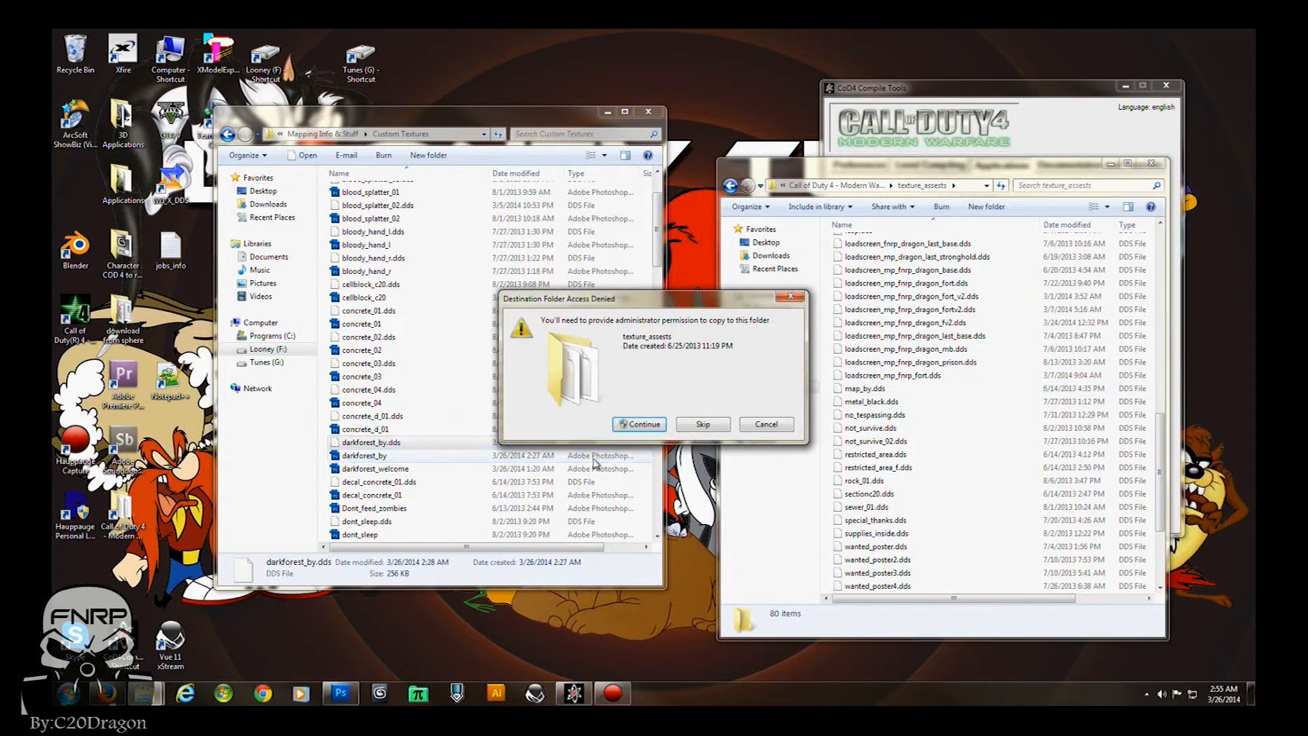
left_click(639, 426)
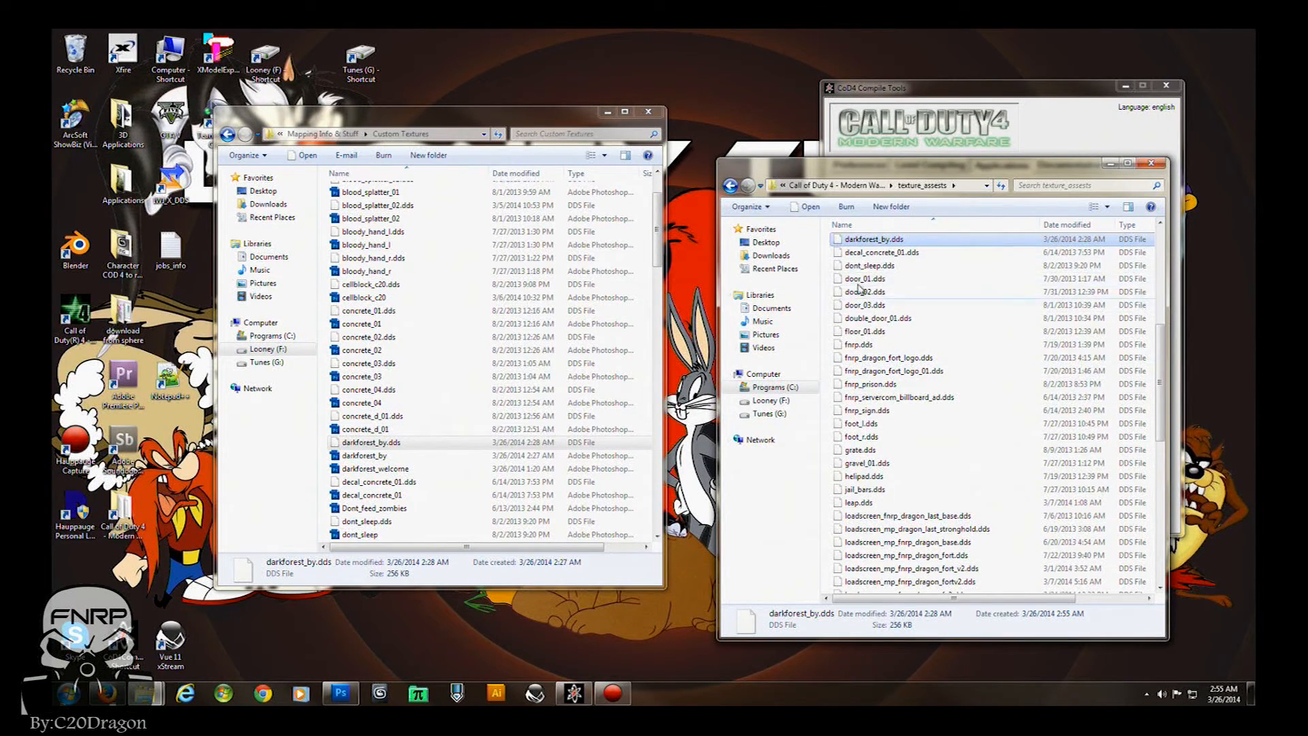
Bring the CoD4 Compile Tools forward, launch Asset Manager and select the material asset type
left_click_drag(928, 172, 869, 201)
left_click(1008, 182)
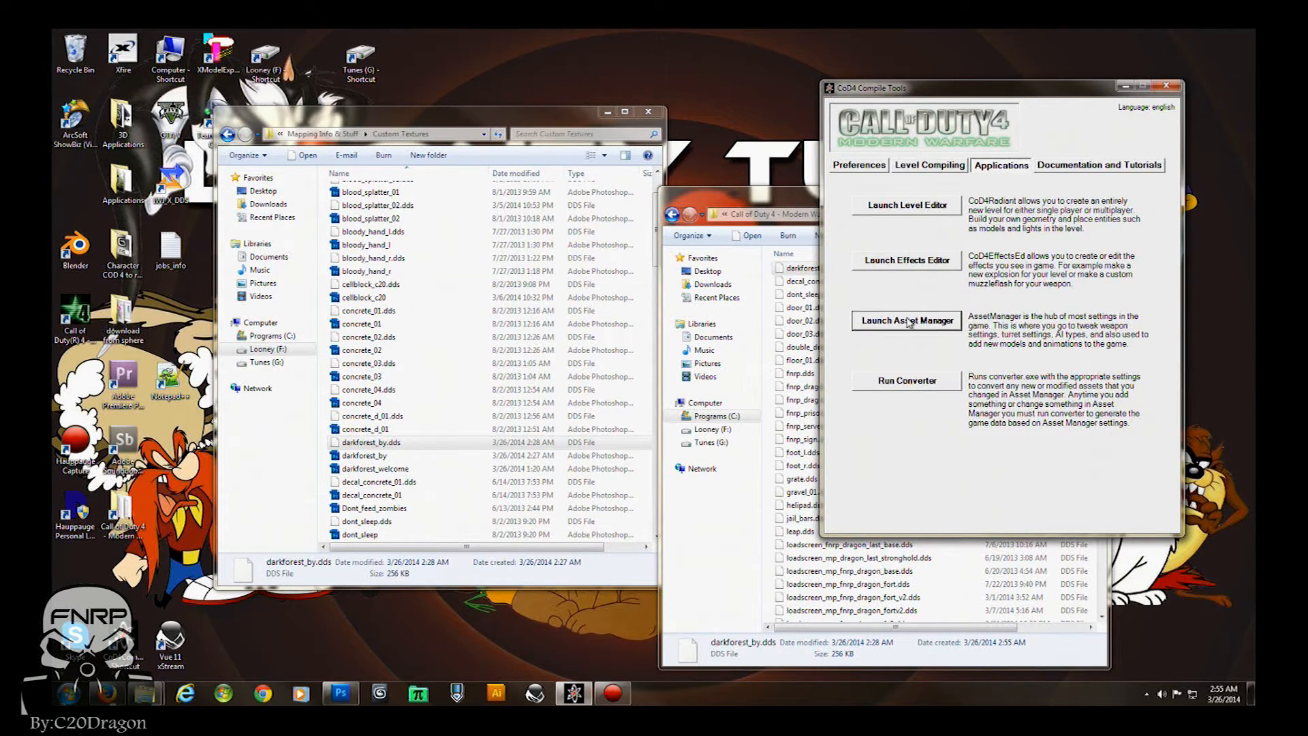
left_click(902, 323)
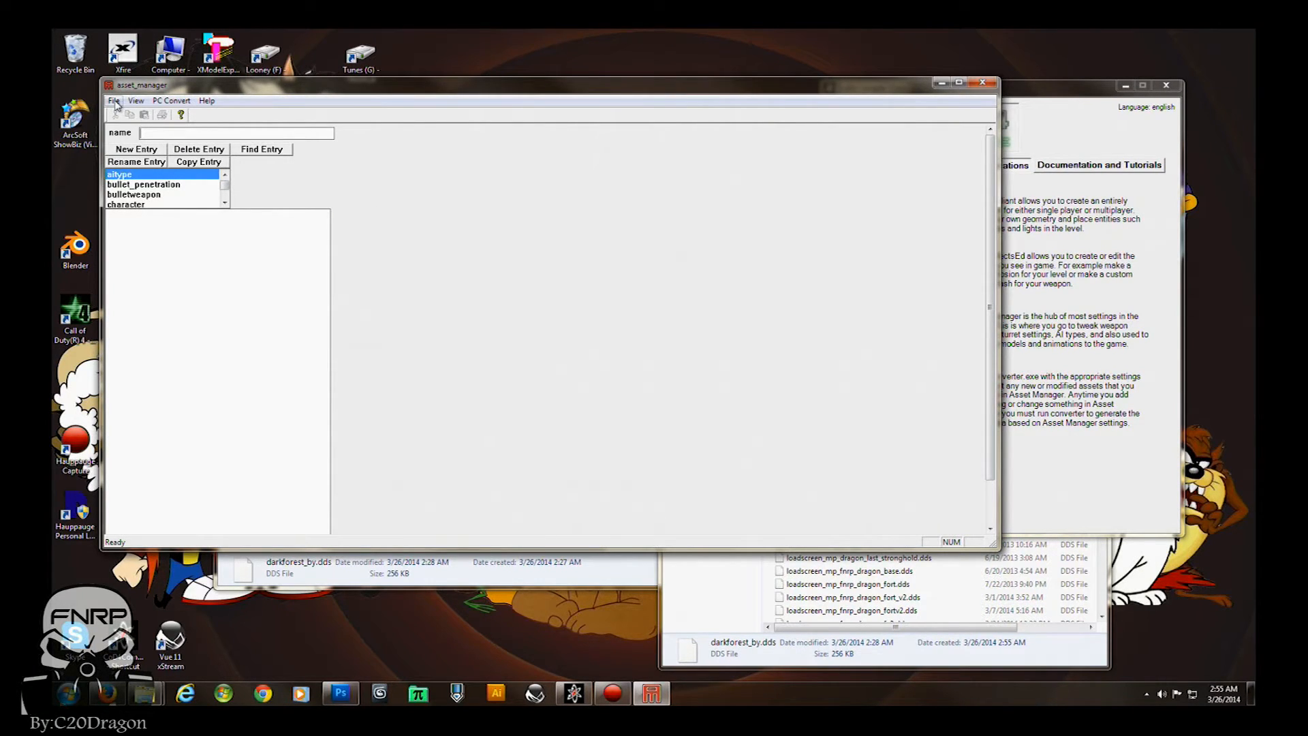
left_click_drag(225, 185, 224, 189)
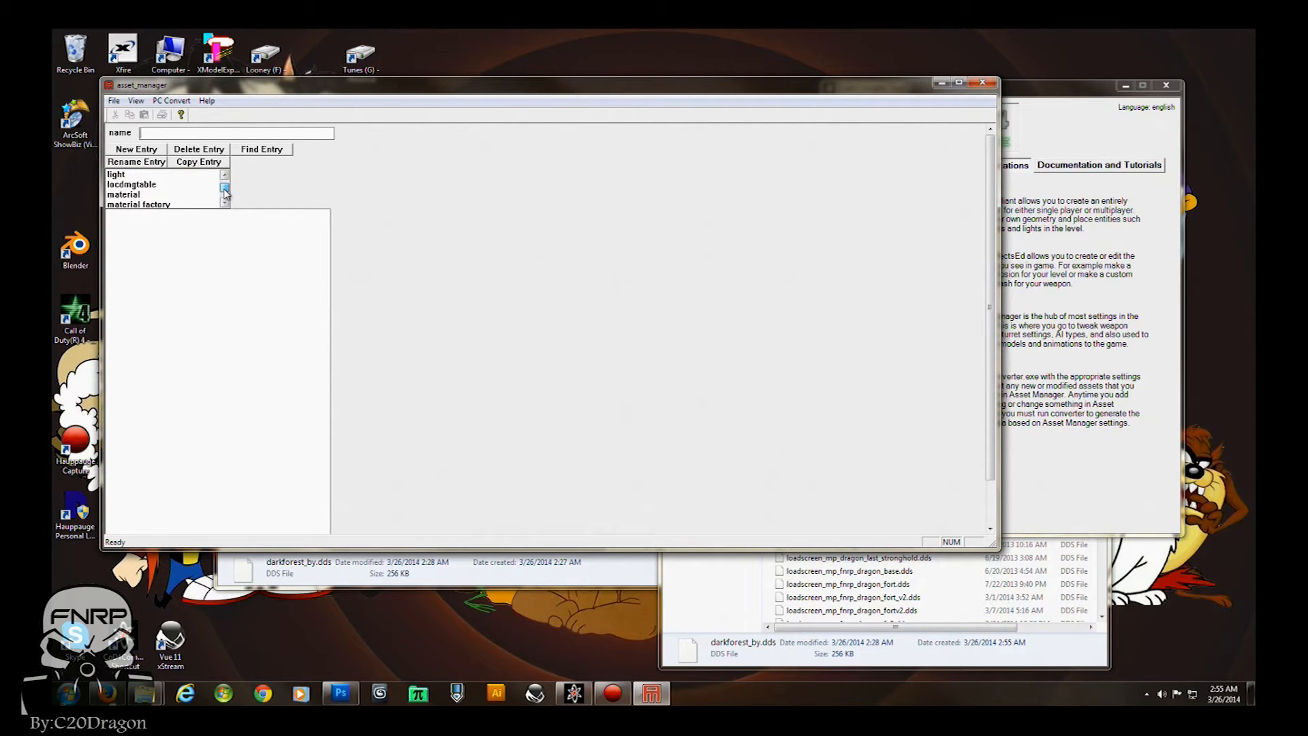
left_click(129, 194)
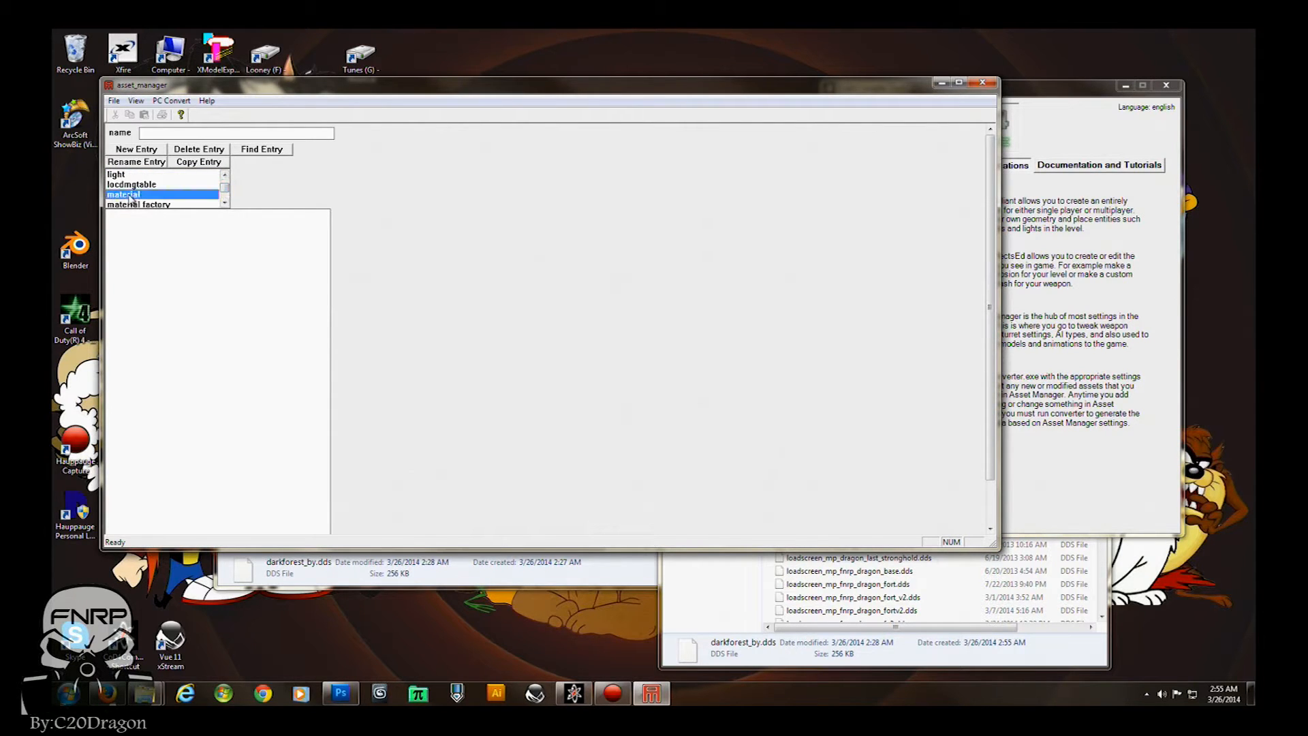
left_click(114, 100)
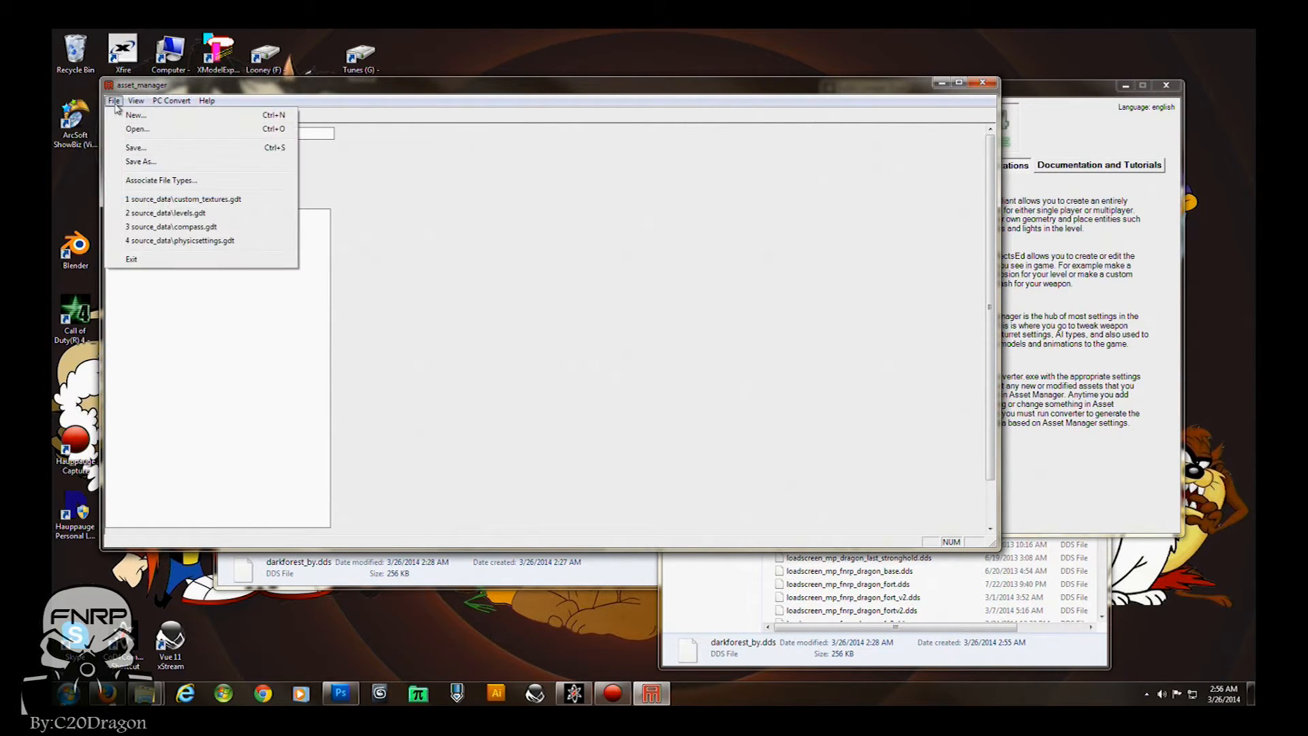
left_click(138, 162)
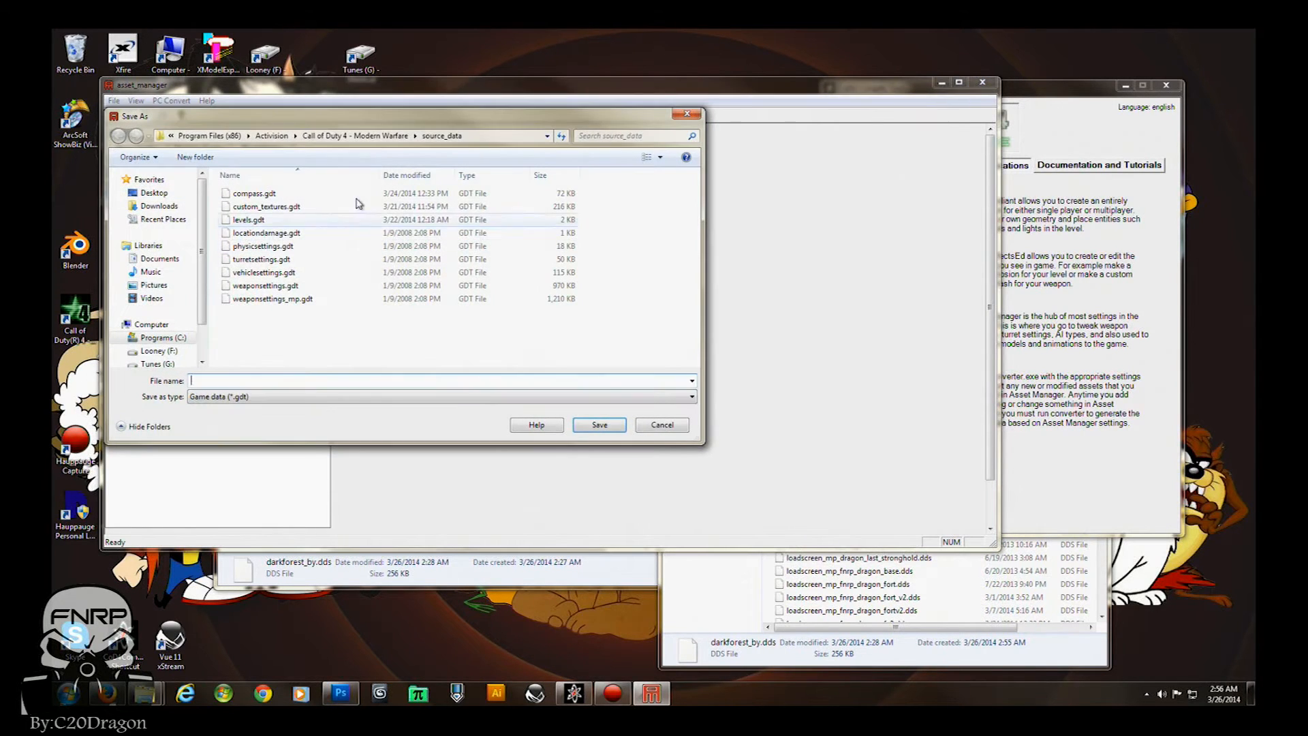
left_click(356, 136)
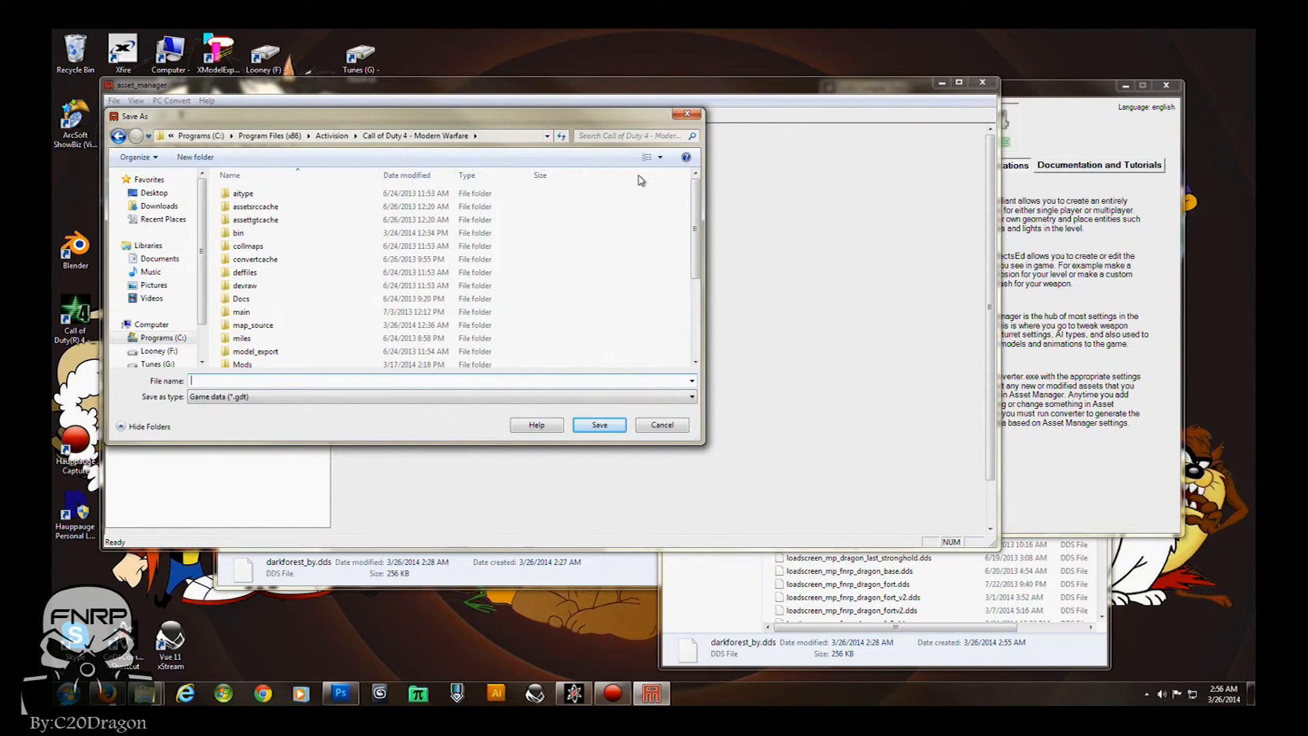
left_click_drag(695, 207, 700, 284)
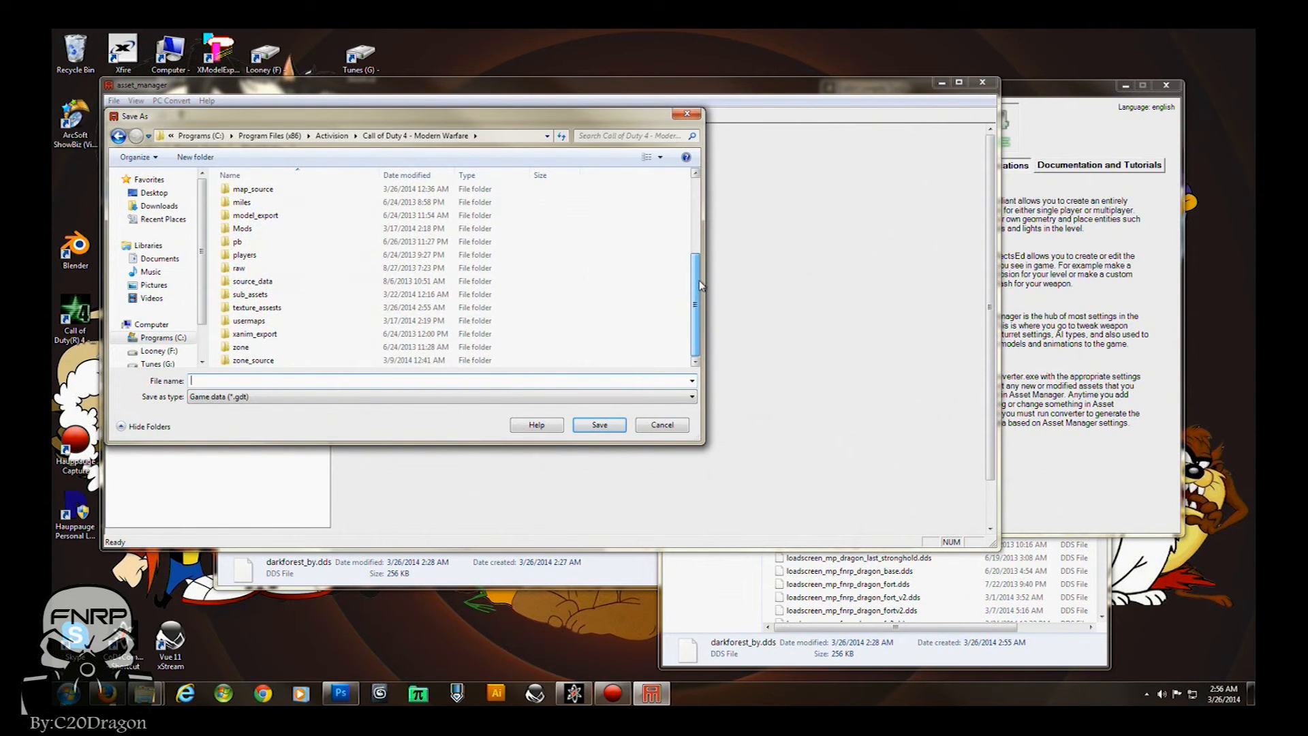
double_click(253, 282)
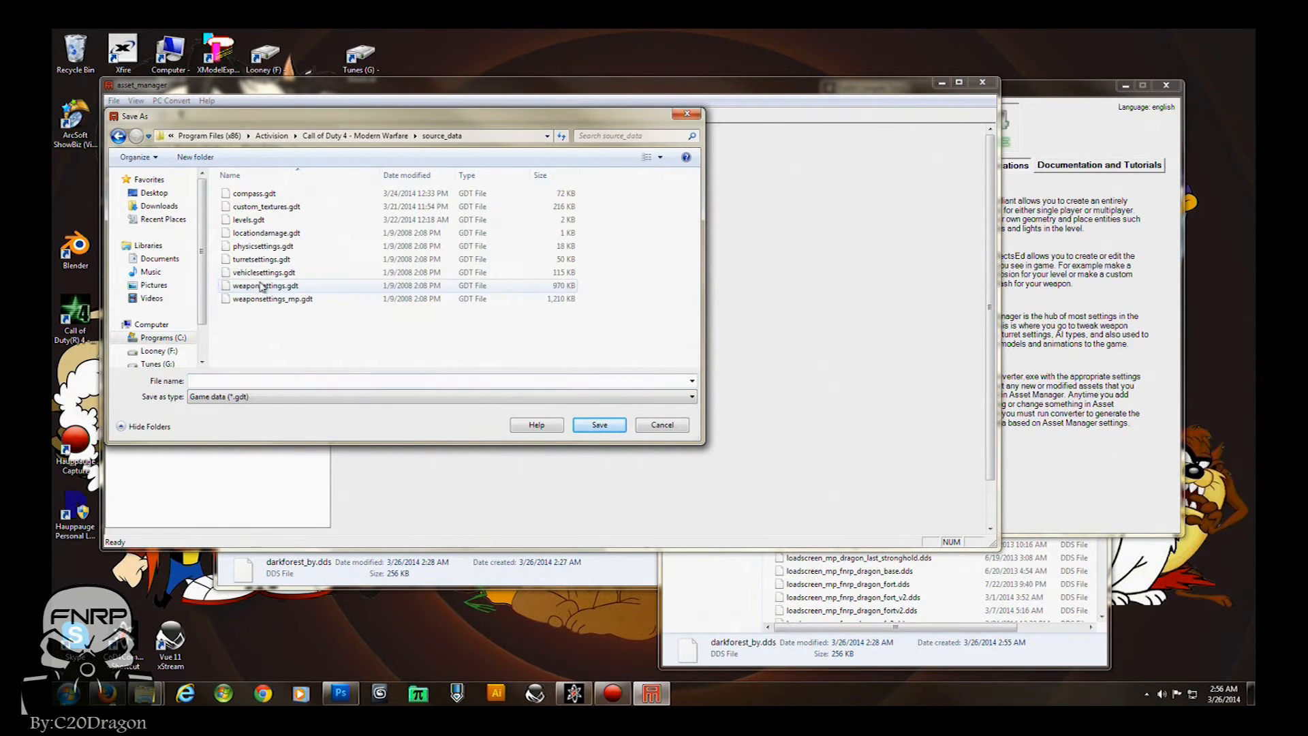
left_click(258, 208)
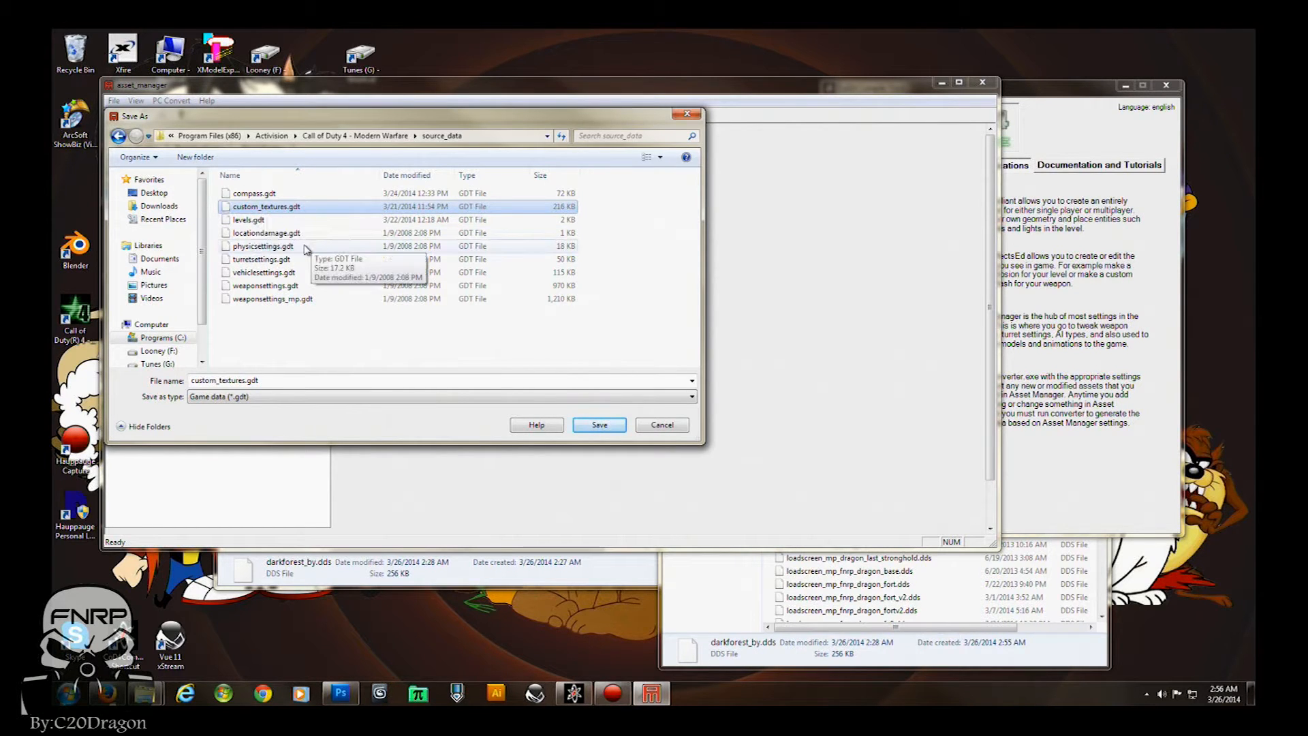
left_click(659, 426)
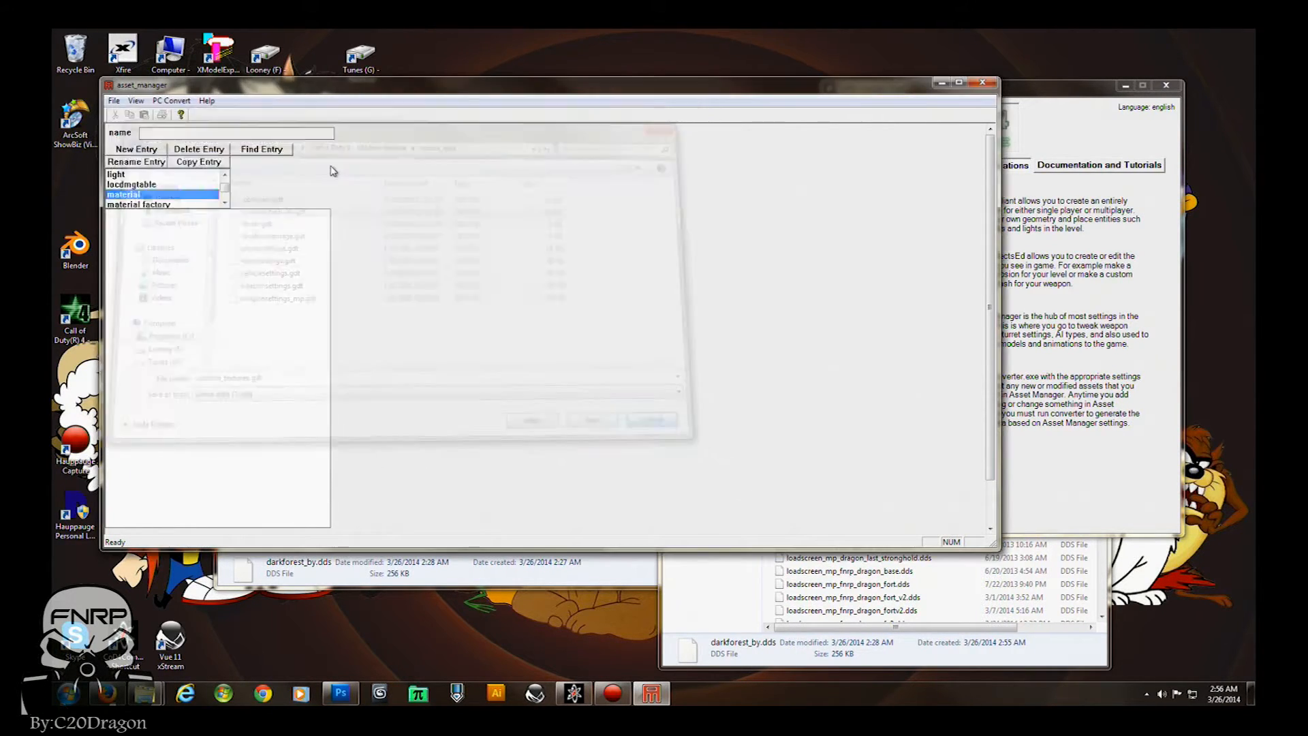
Open the existing custom_textures.gdt file from source_data in Asset Manager
left_click(115, 101)
left_click(133, 127)
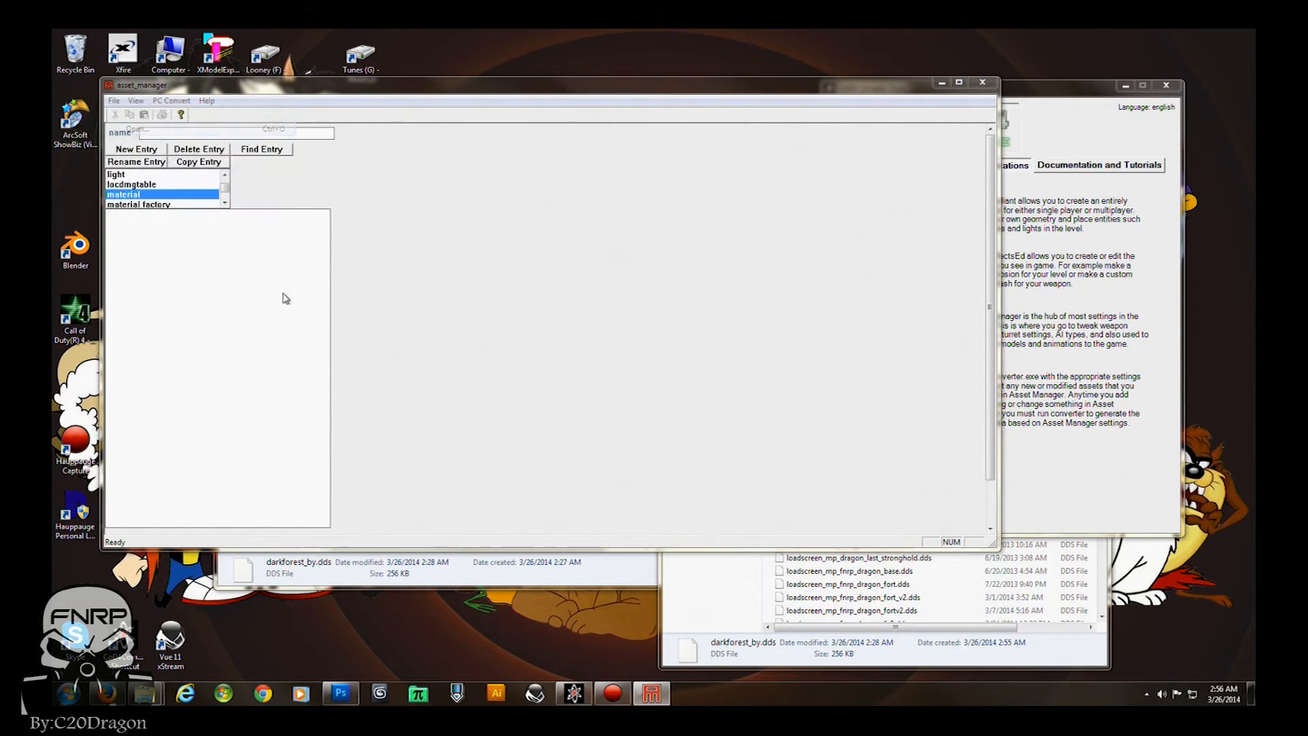
double_click(254, 207)
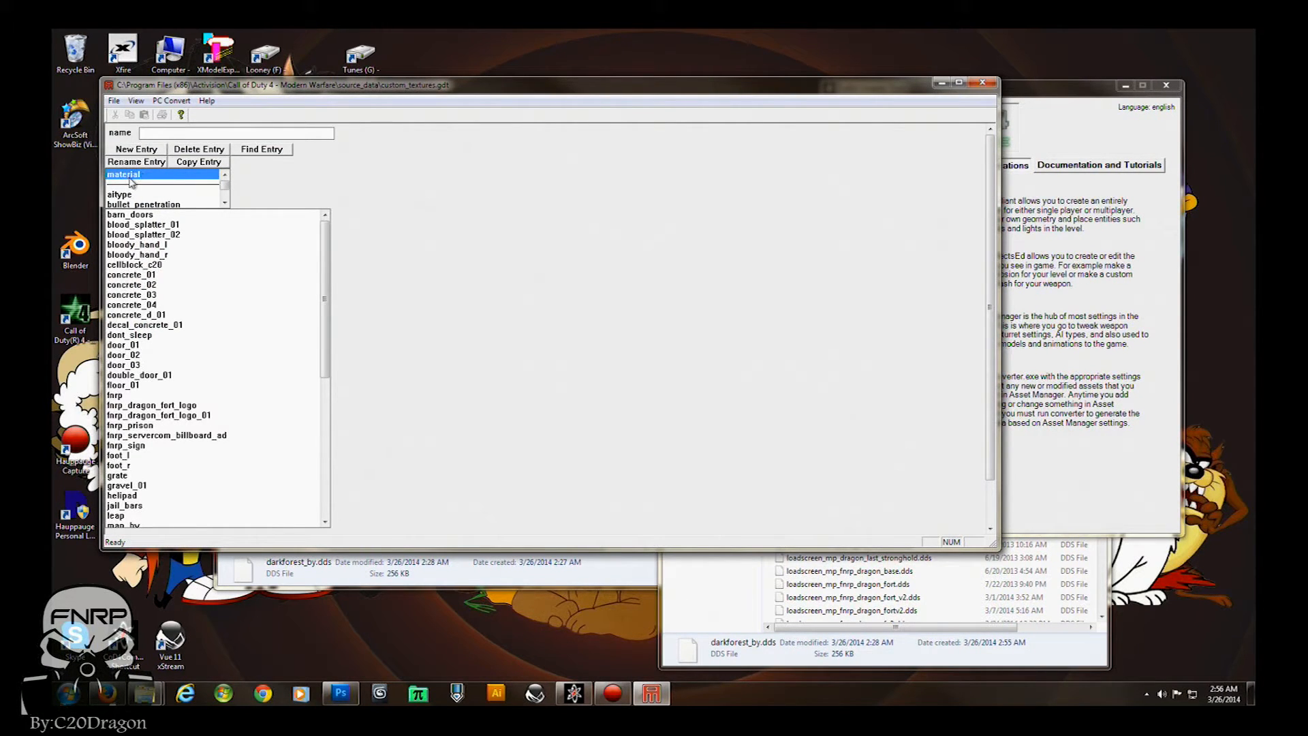
Create a new material entry named darkforest_by, copying the name from the DDS file in texture_assests
left_click(134, 149)
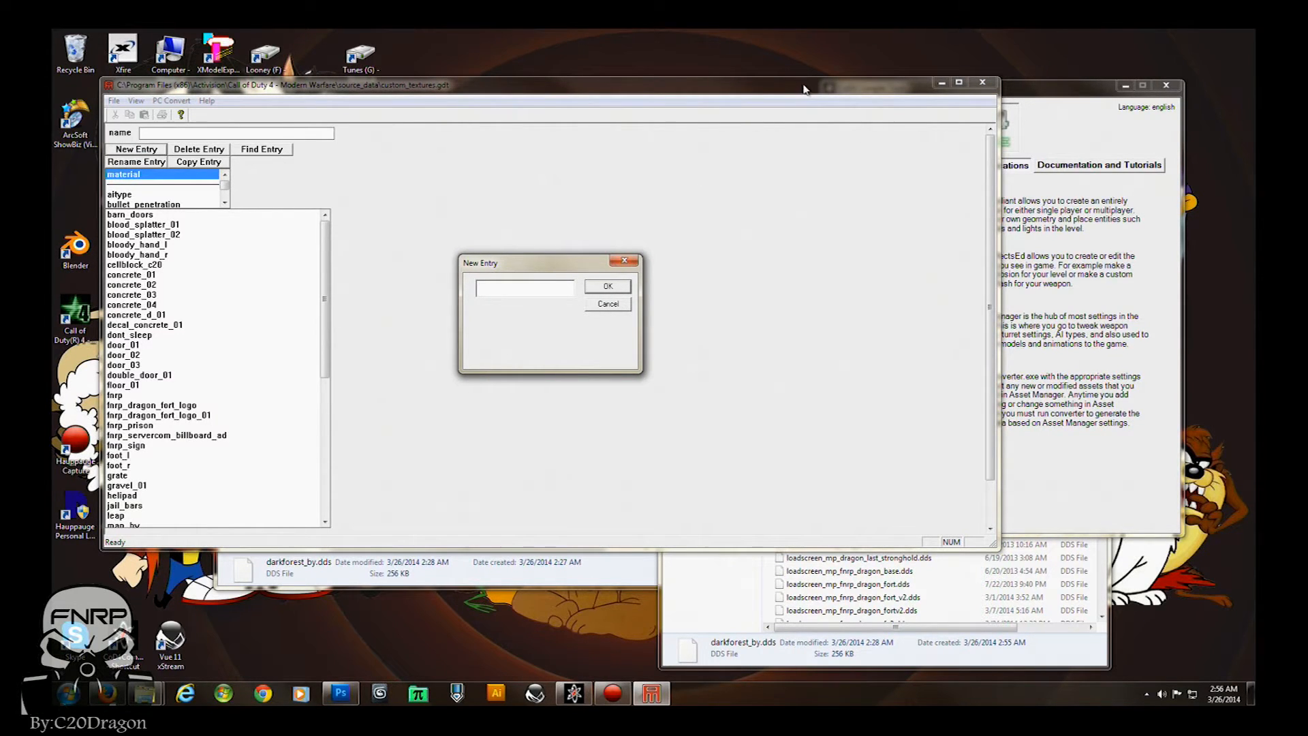
left_click(748, 603)
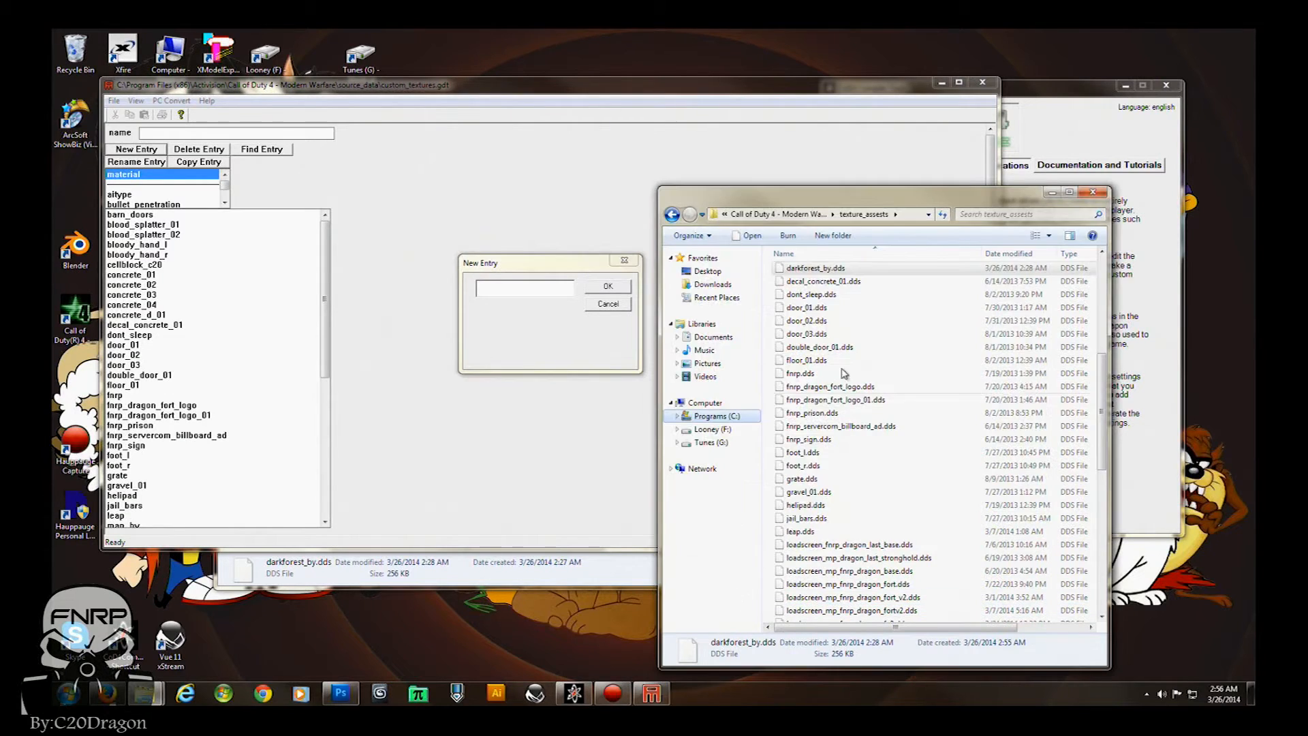
right_click(811, 271)
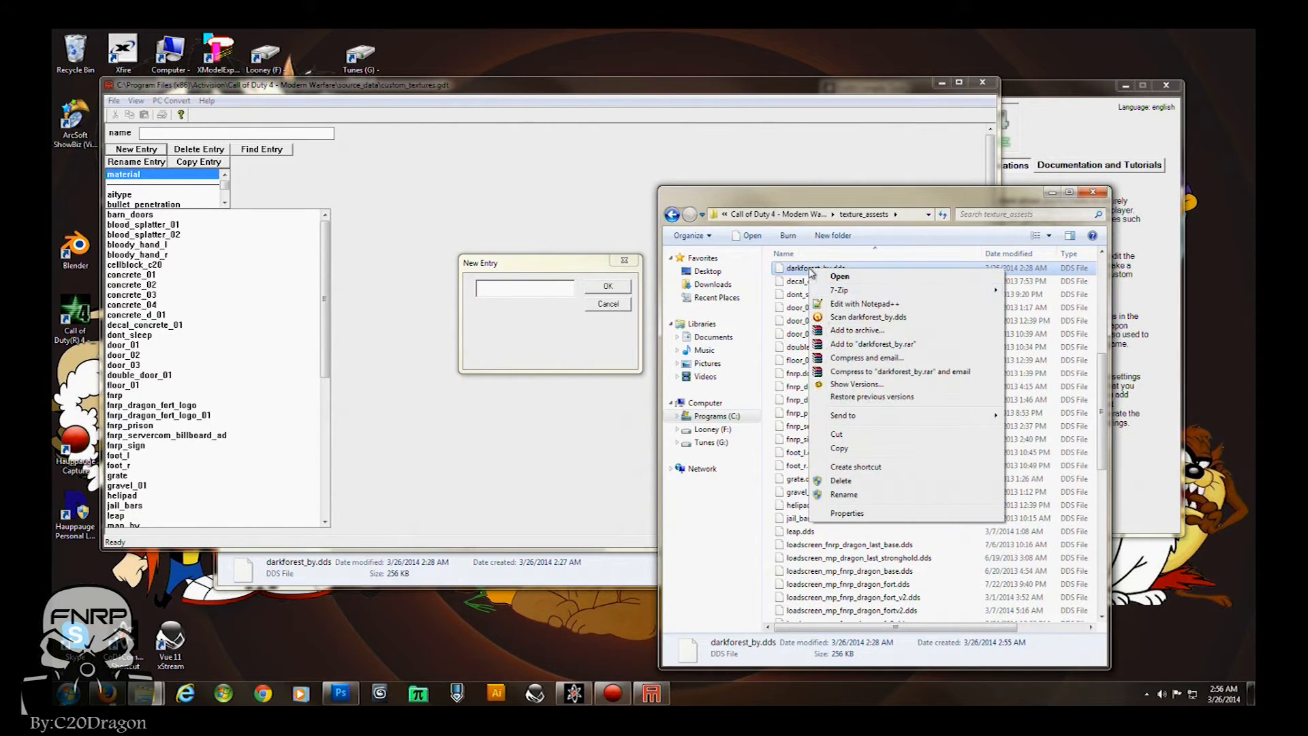
left_click(840, 494)
key("ctrl+c")
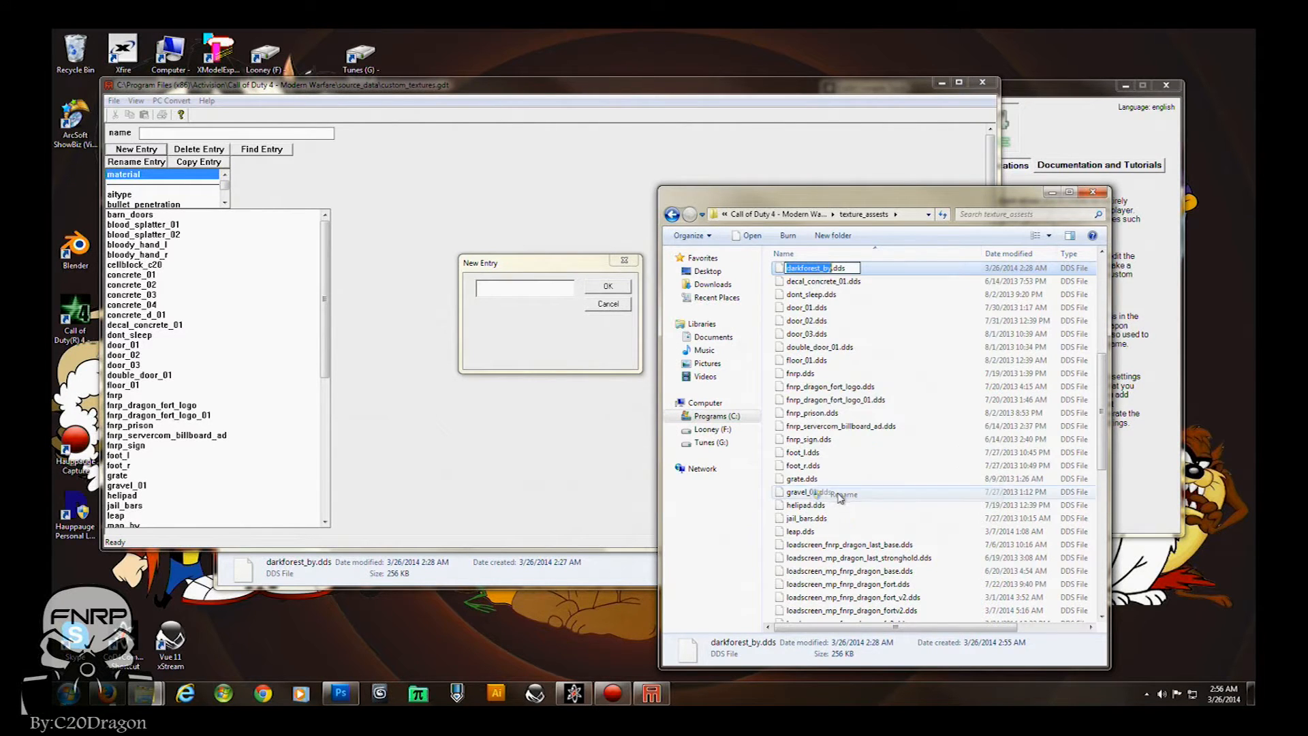
left_click(492, 291)
key("ctrl+v")
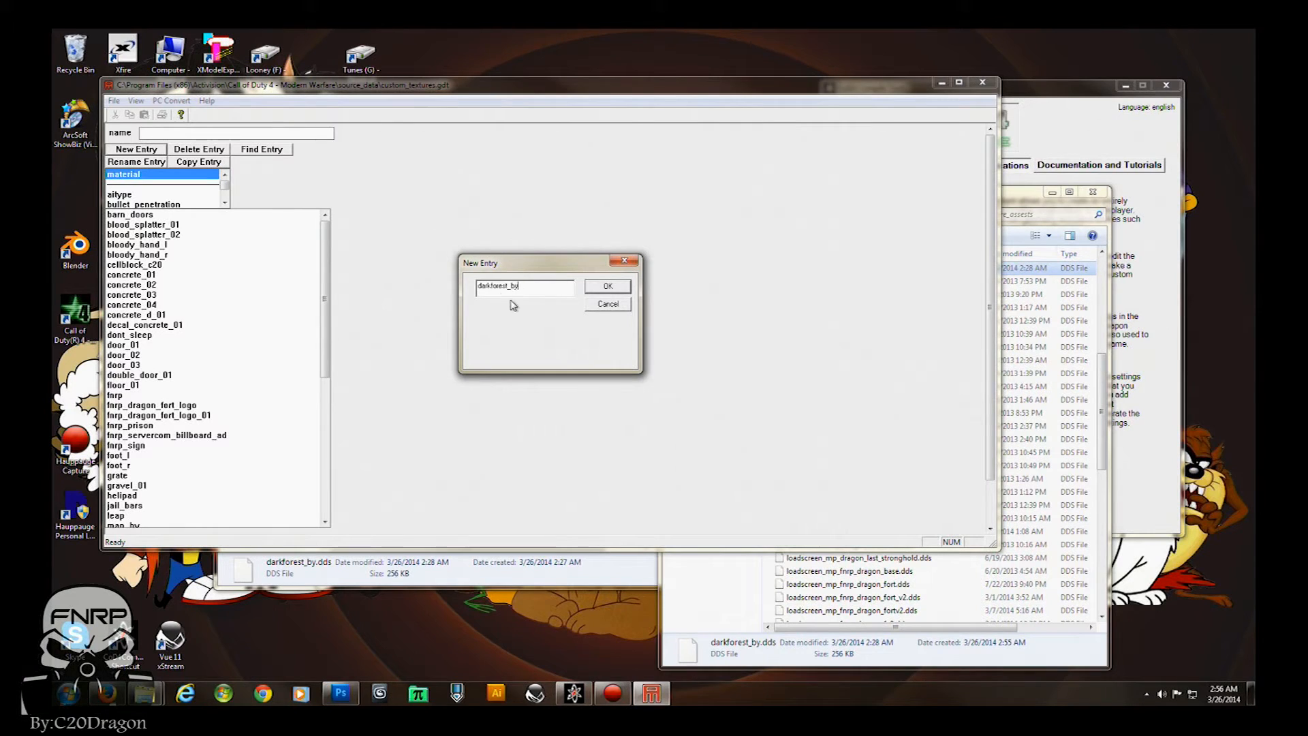
left_click(607, 287)
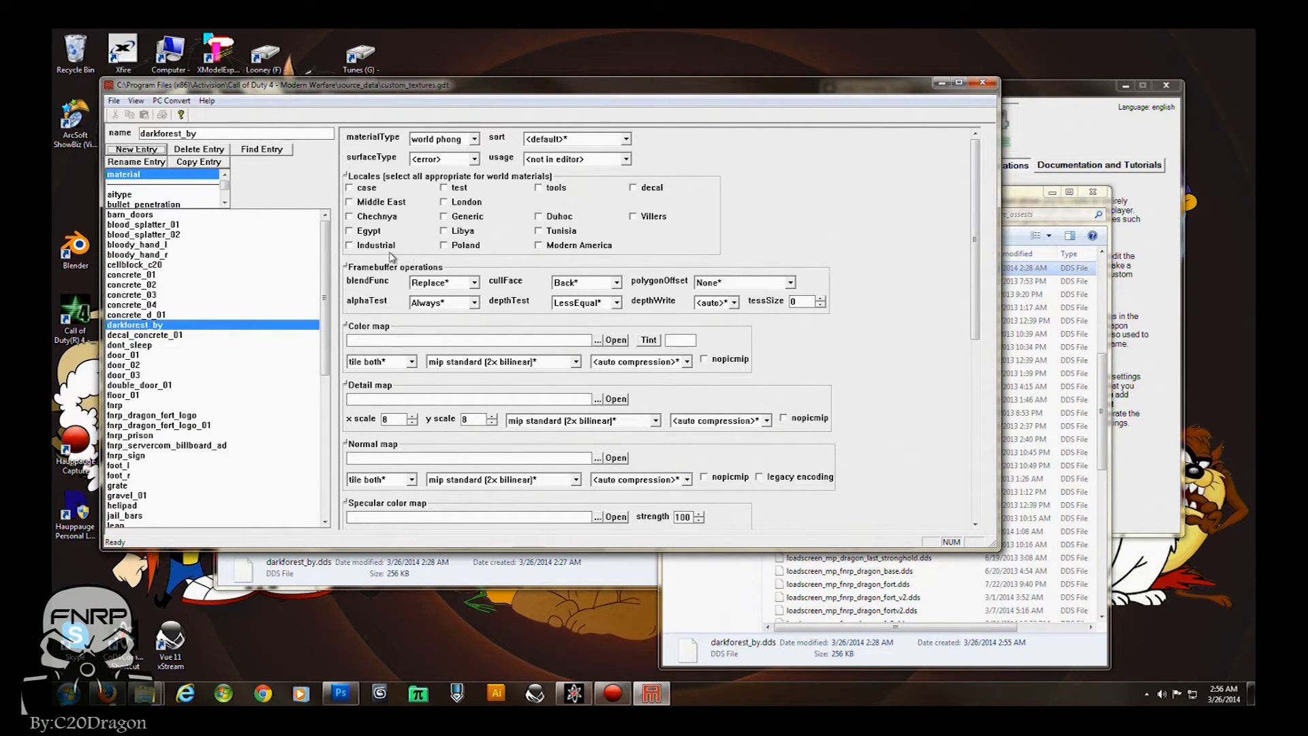
Set the darkforest_by material's surface type to paper and usage to exterior wall, and enable the Chechnya locale
left_click(598, 141)
left_click(693, 141)
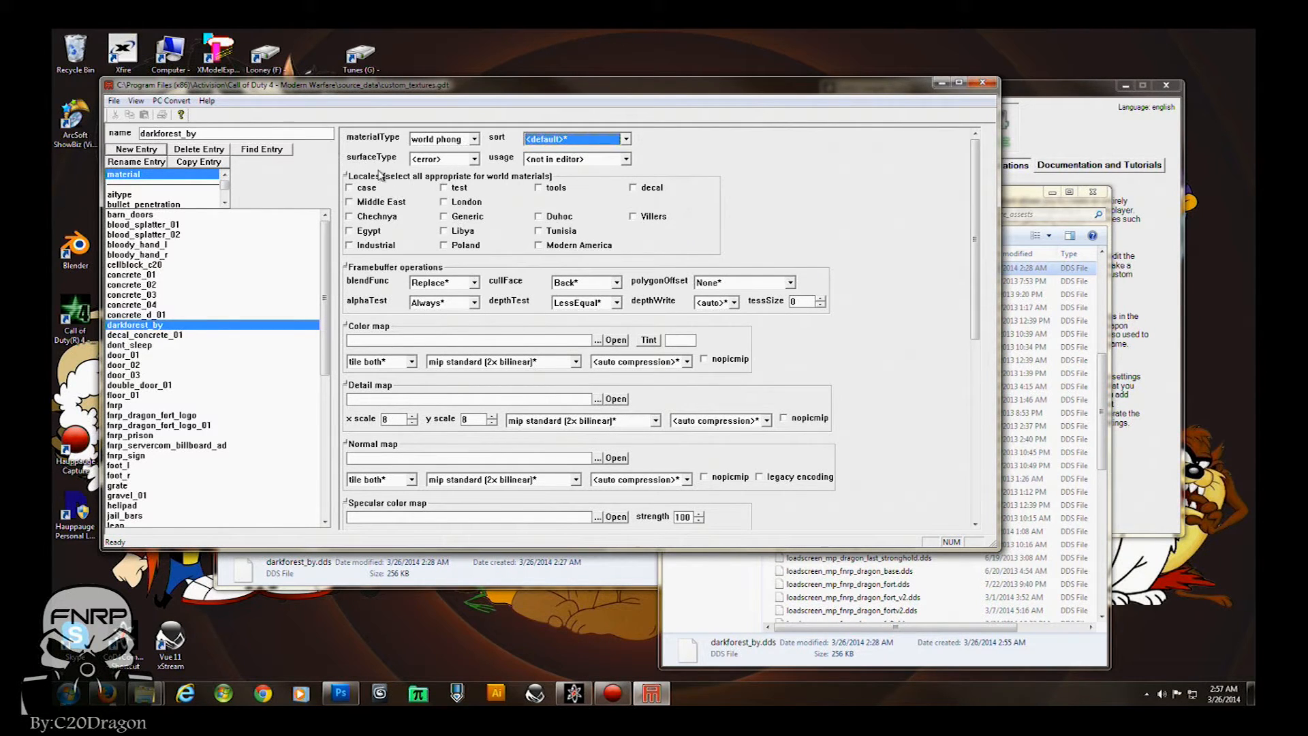
left_click(440, 161)
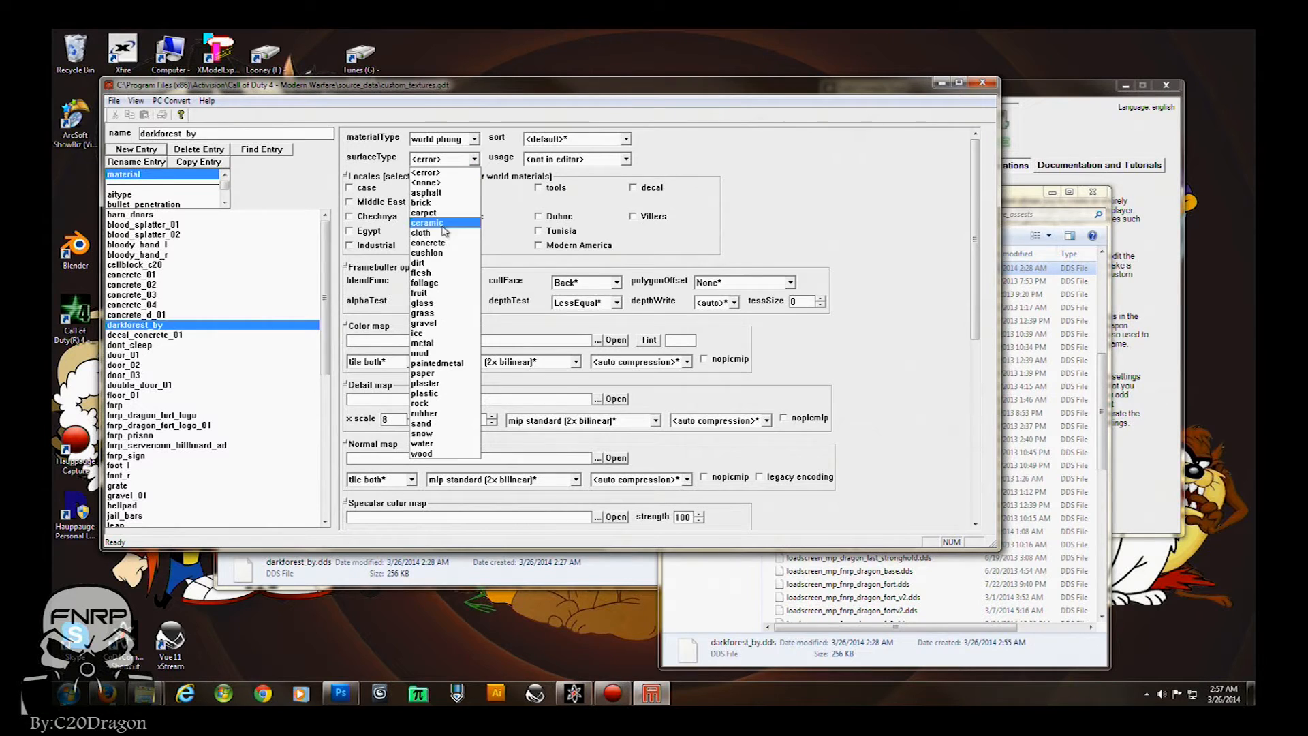
left_click(440, 374)
left_click(549, 161)
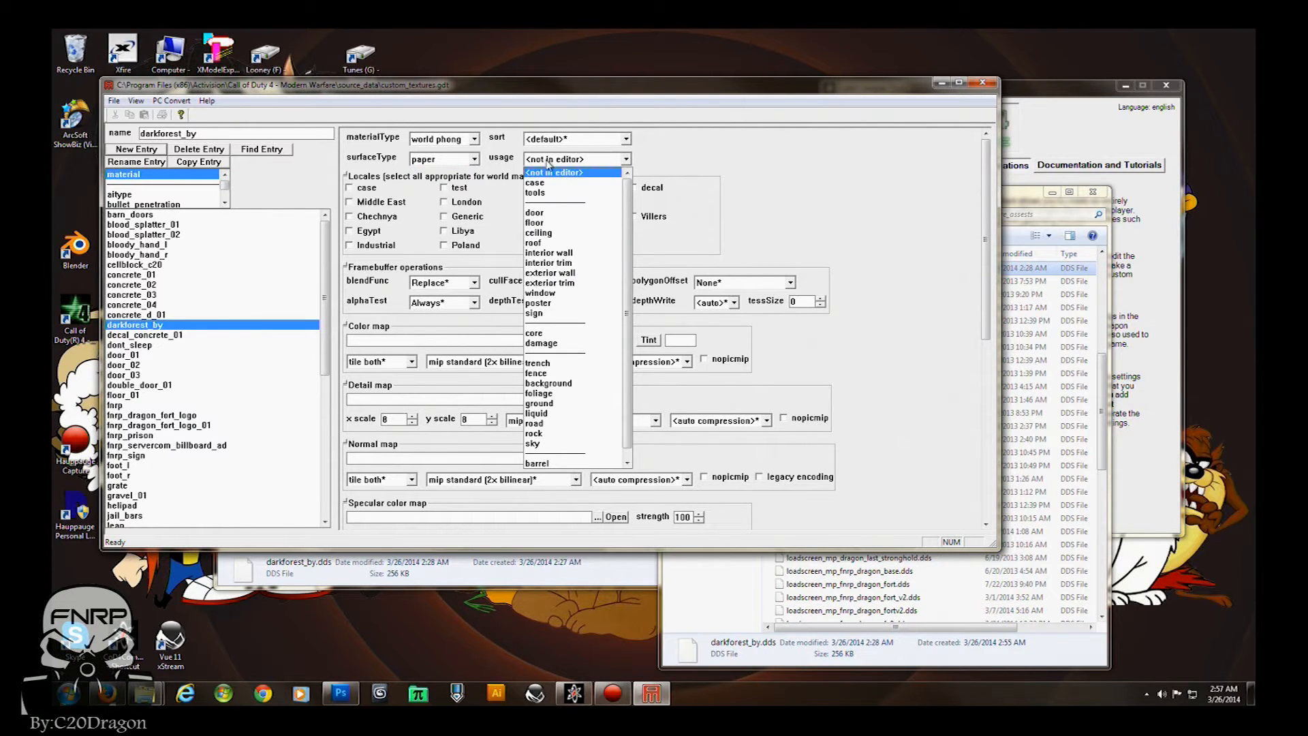
left_click(555, 274)
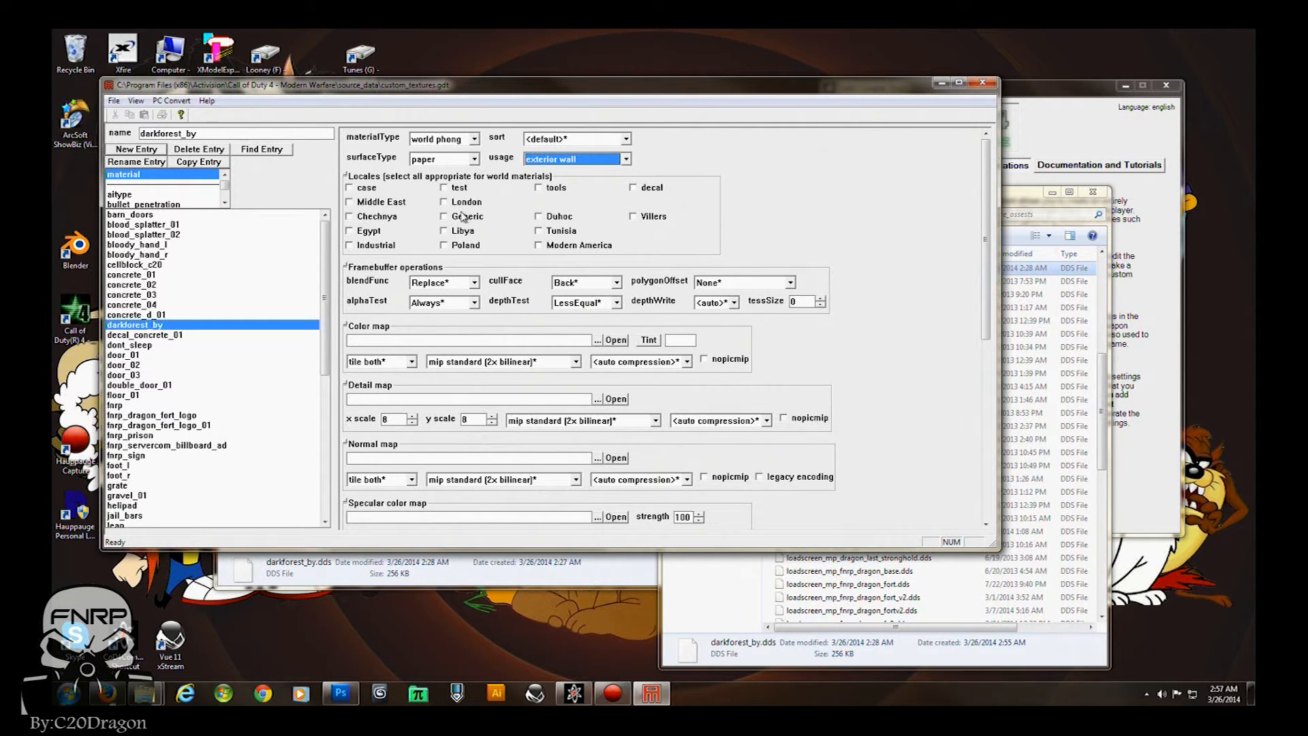
left_click(349, 216)
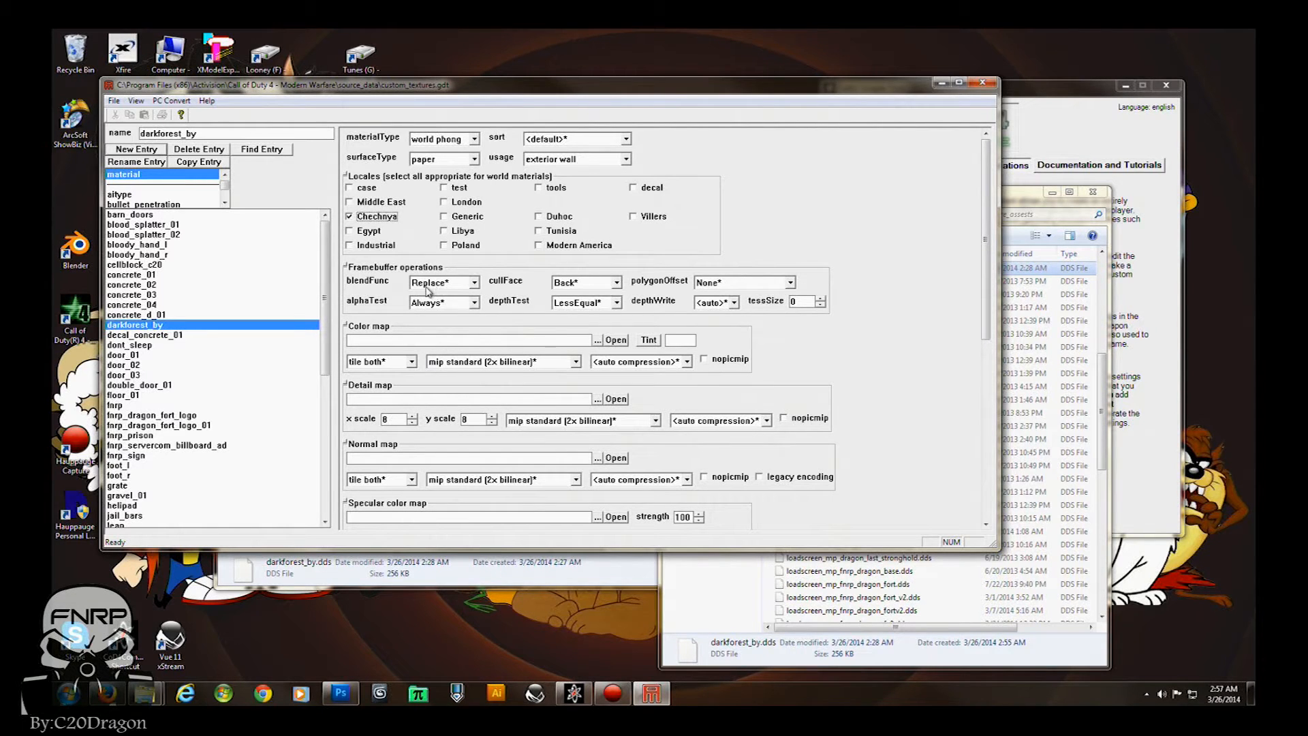
Check the material's blendFunc and cullFace options and set its alphaTest to GE128
left_click(449, 285)
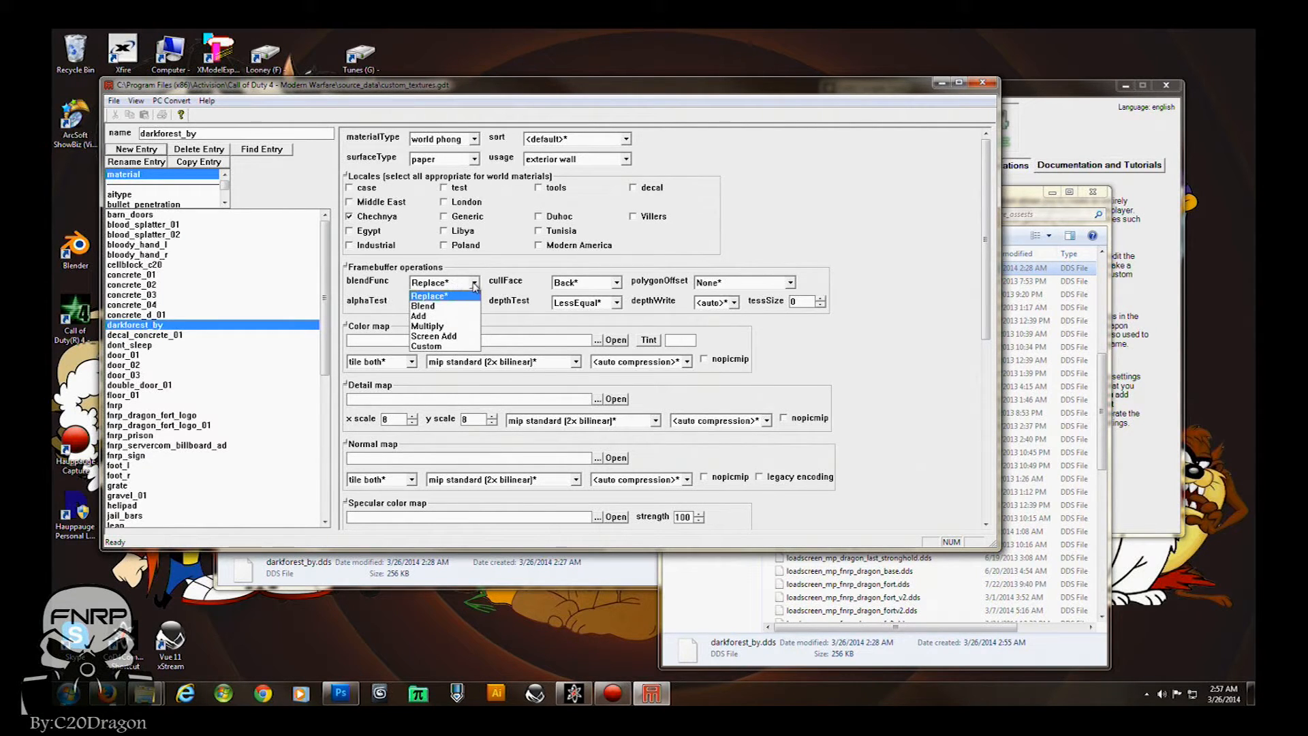
left_click(474, 282)
left_click(616, 282)
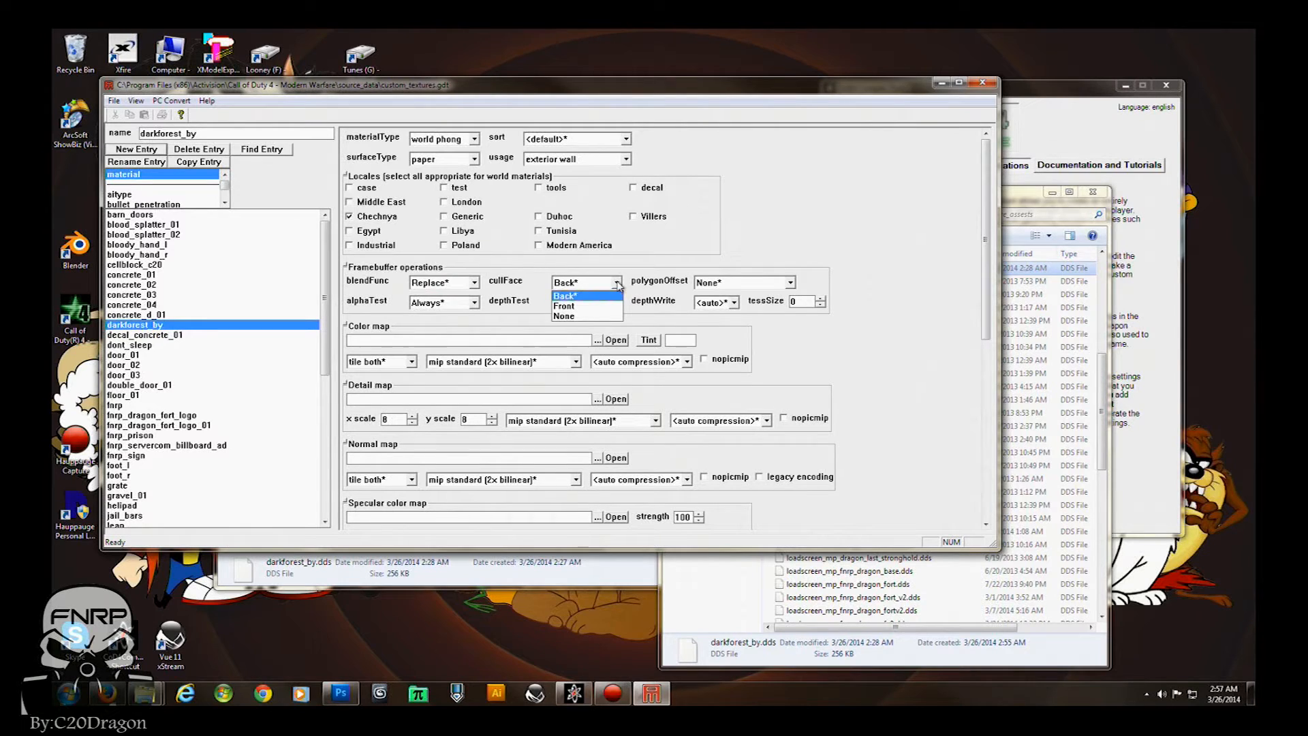
left_click(618, 283)
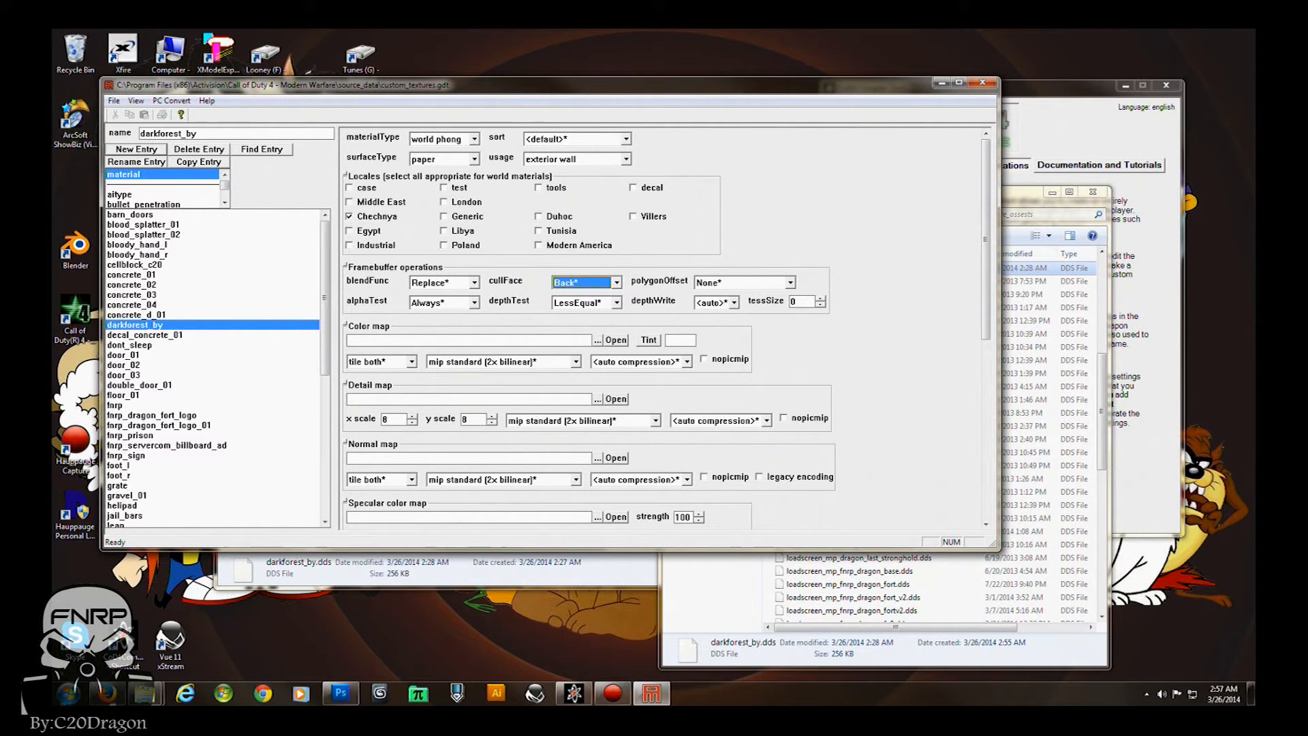
left_click(455, 304)
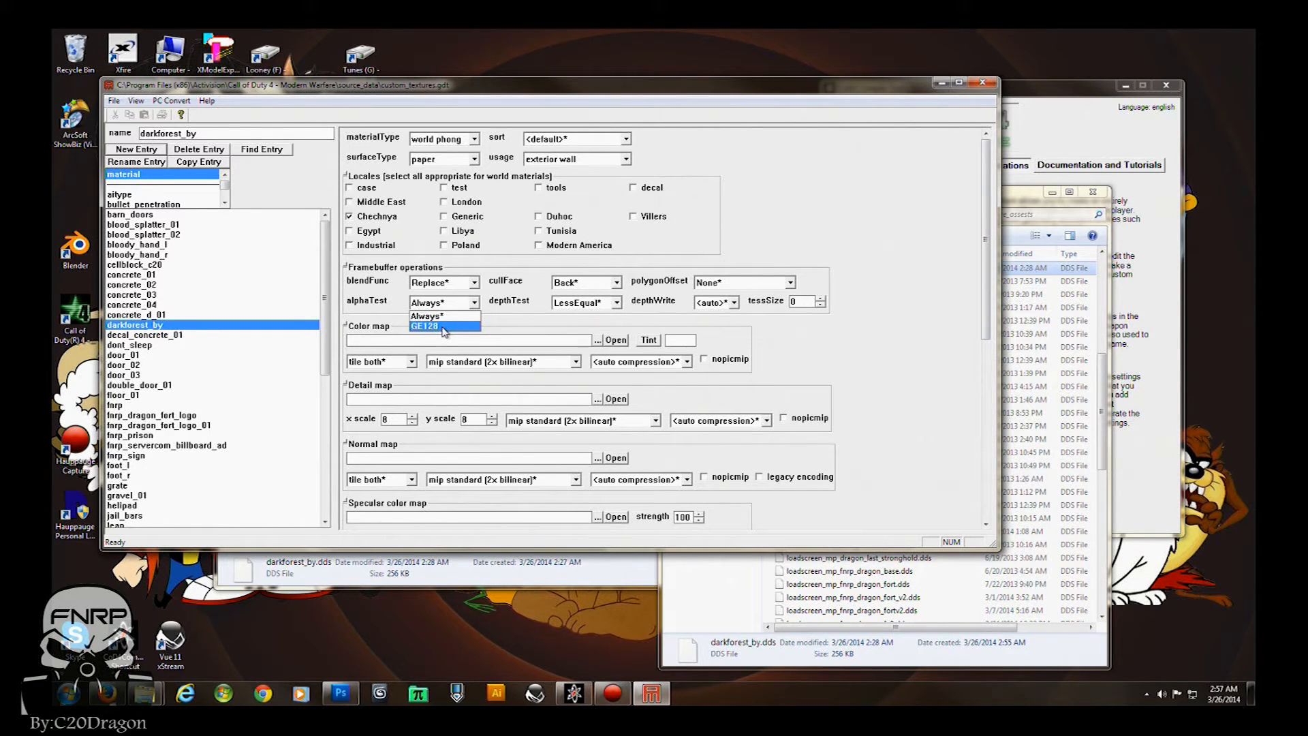
left_click(444, 327)
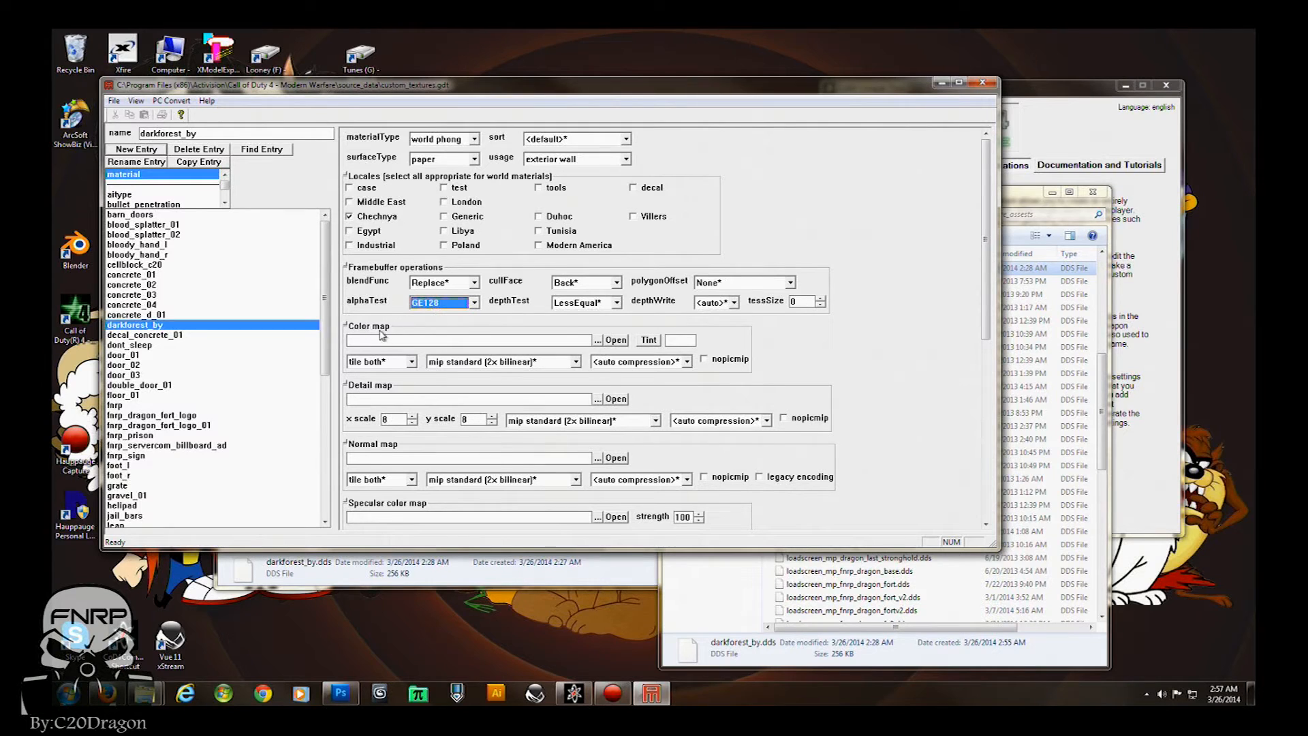
Assign darkforest_by.dds from the Call of Duty 4 texture_assests folder as the material's color map
left_click(597, 342)
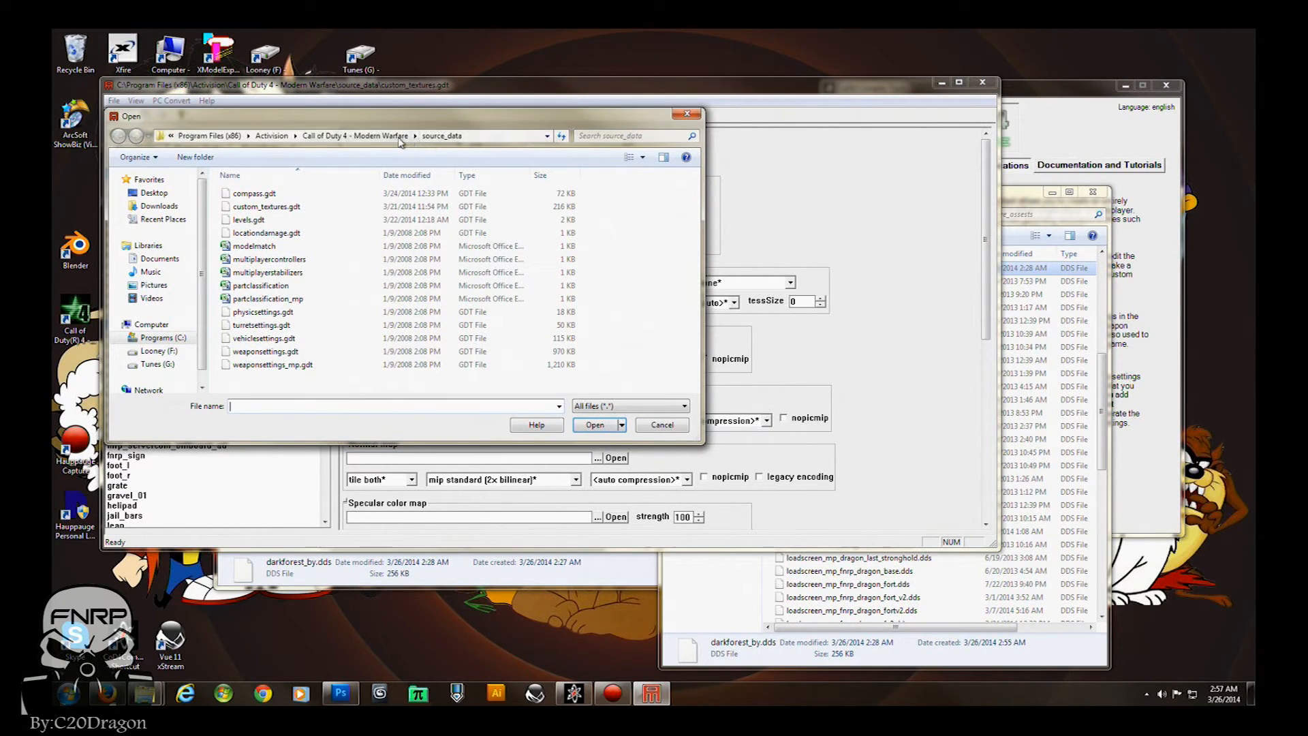
left_click(400, 137)
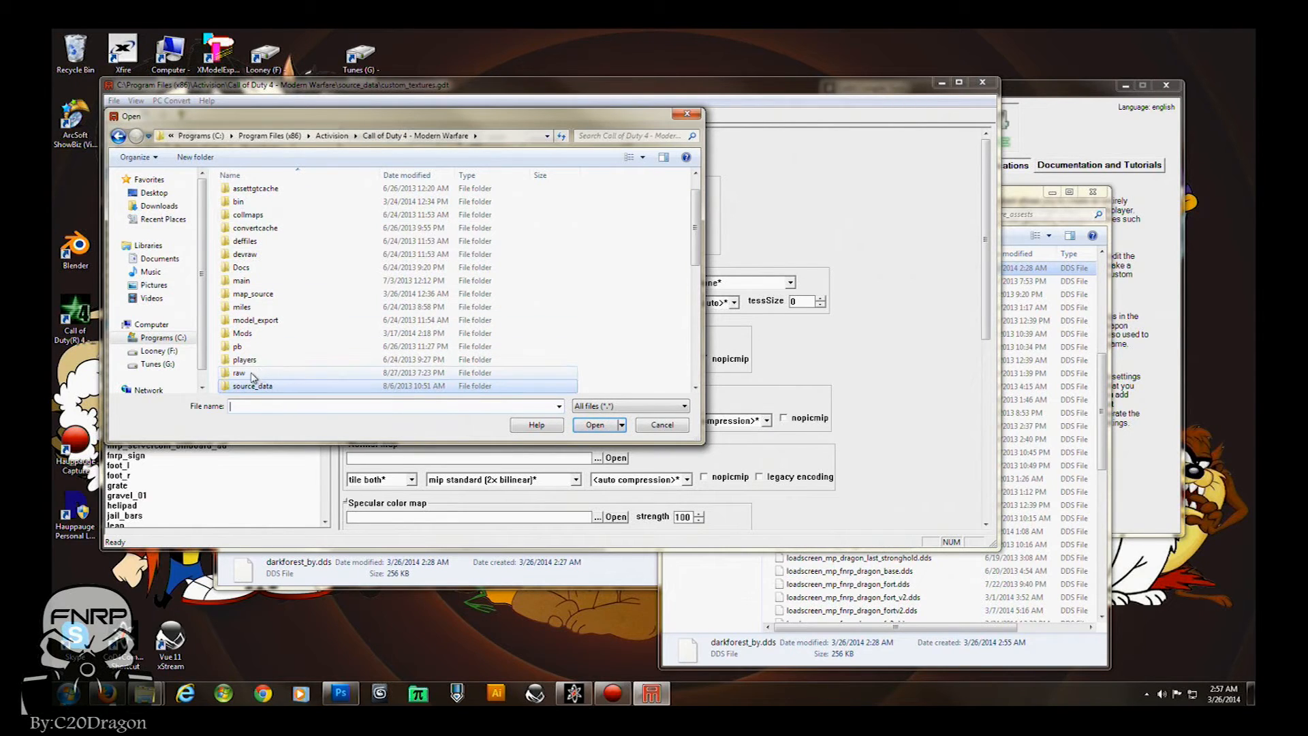
left_click_drag(695, 232, 695, 306)
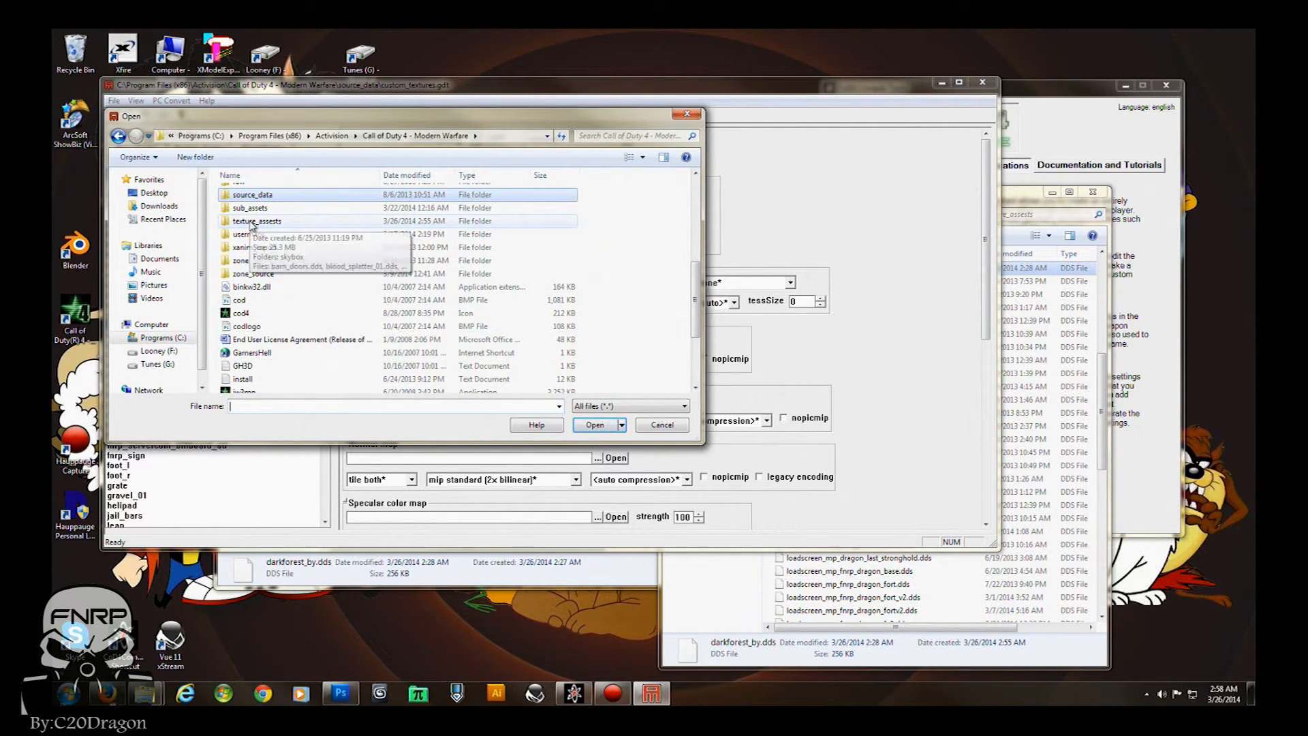
double_click(252, 222)
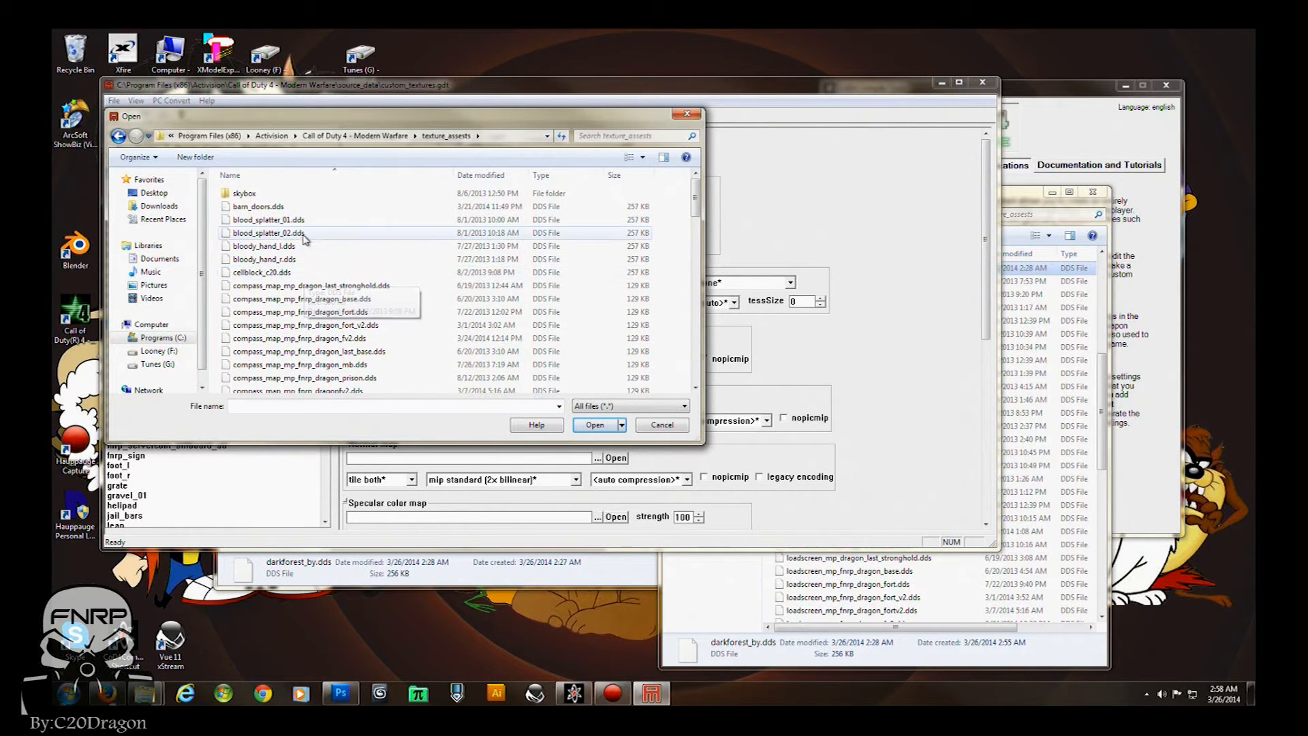
scroll(291, 283, "down", 1)
scroll(292, 282, "down", 6)
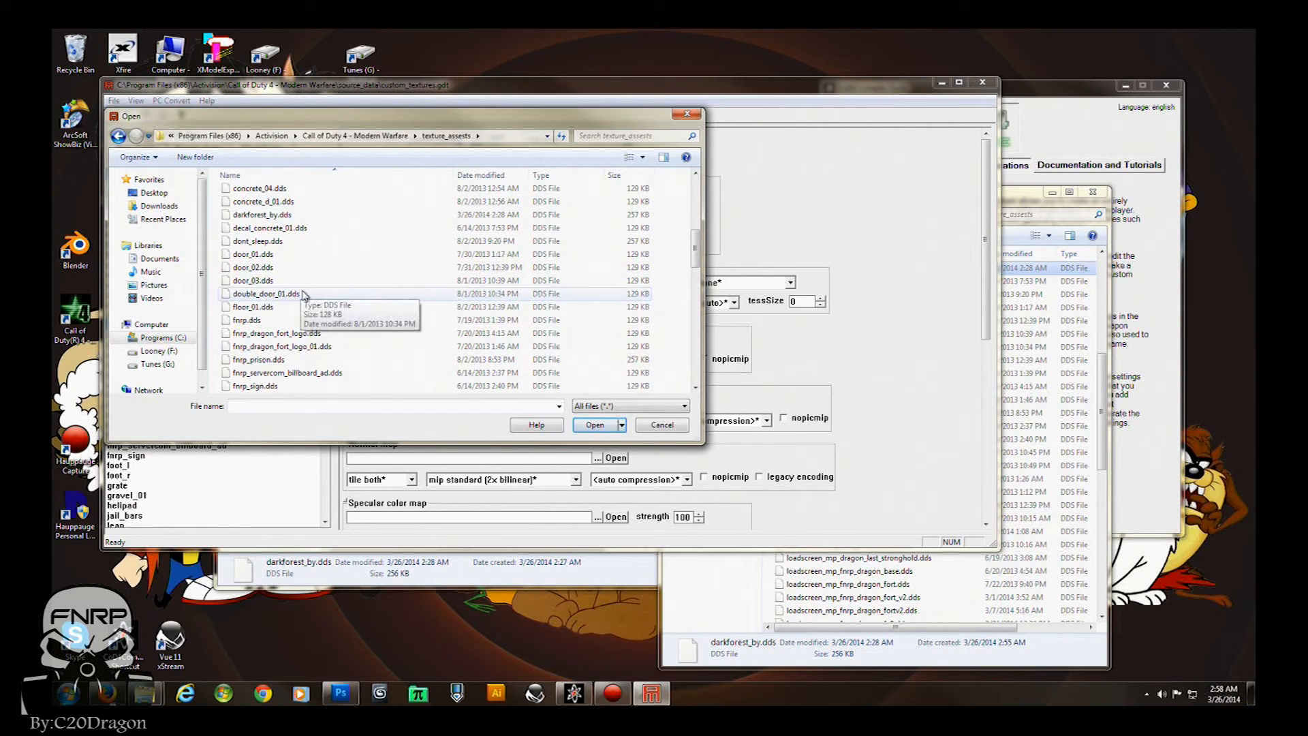
scroll(298, 300, "down", 6)
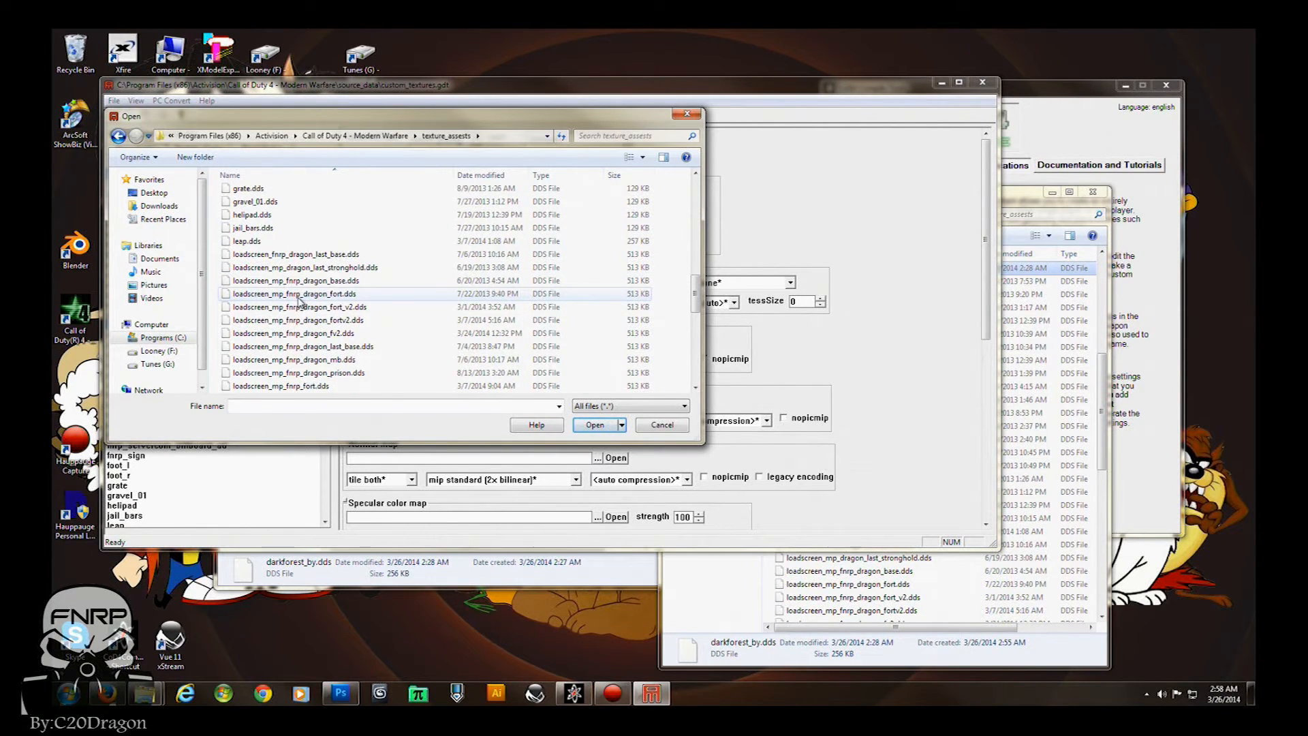
scroll(297, 300, "up", 6)
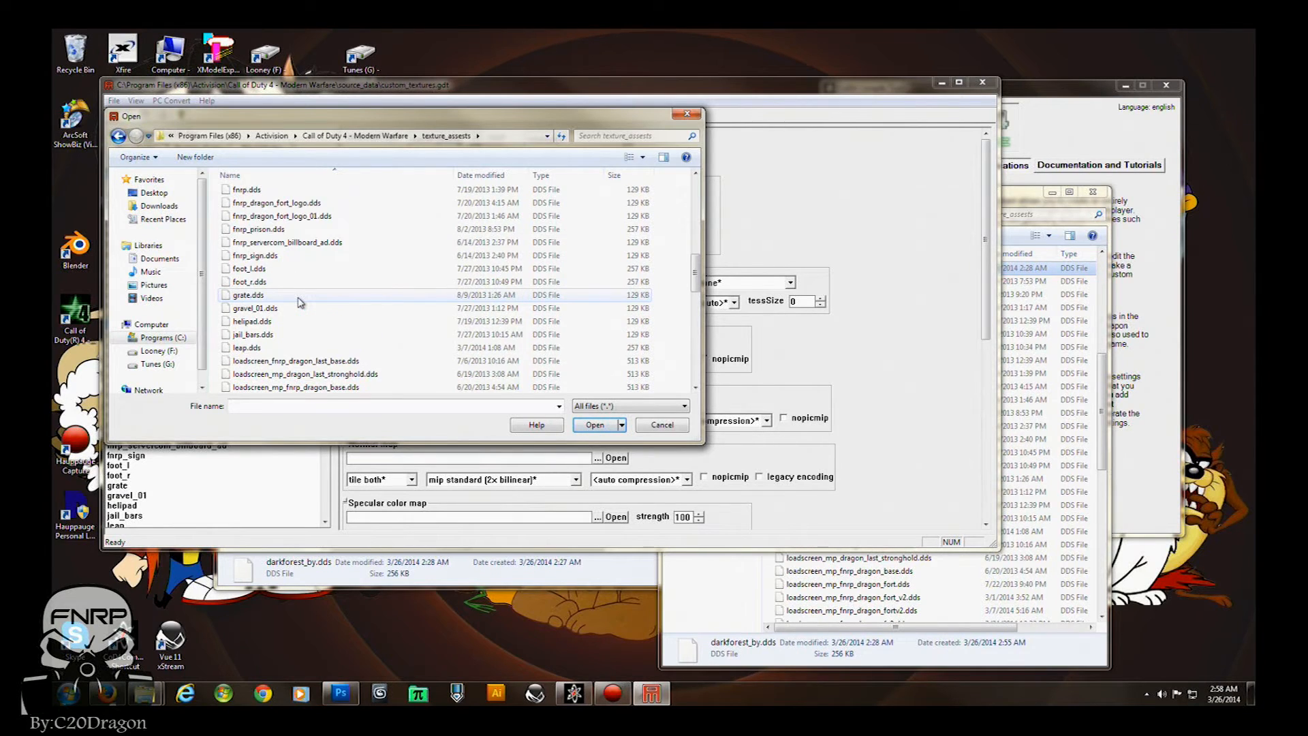
scroll(298, 302, "up", 2)
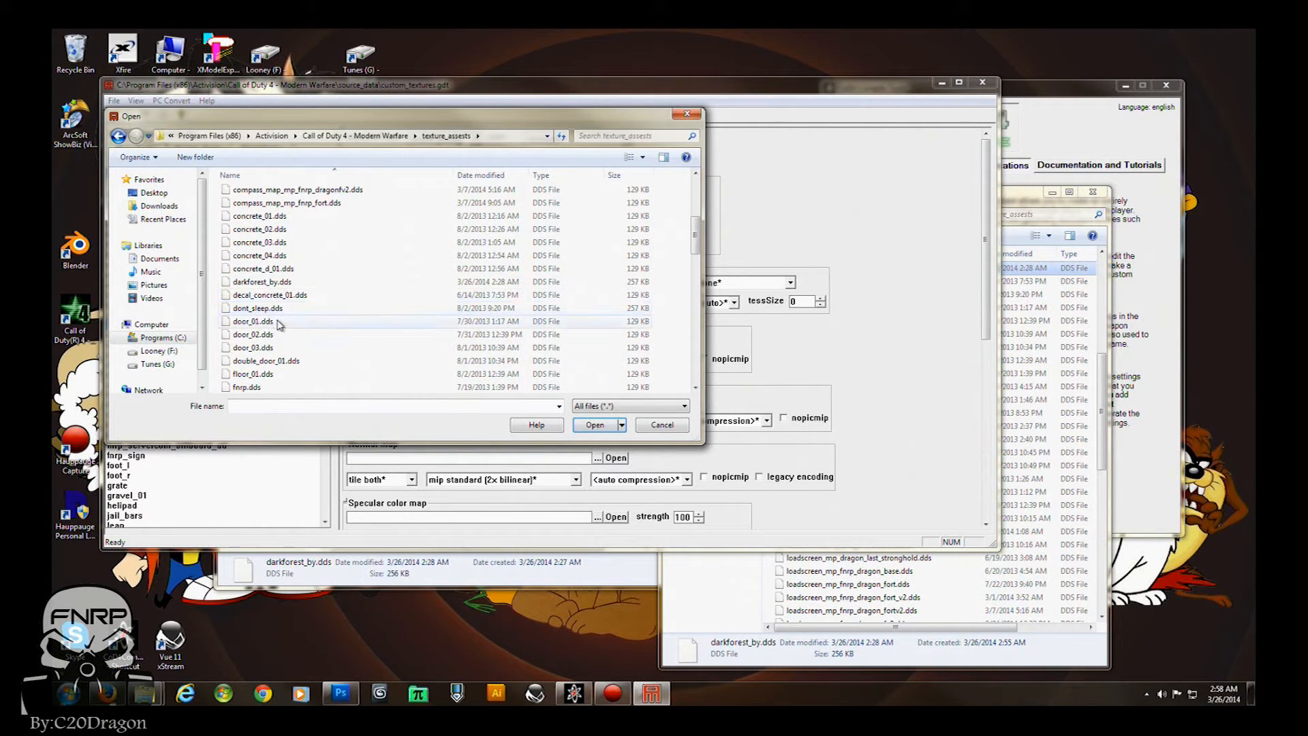
scroll(276, 359, "down", 1)
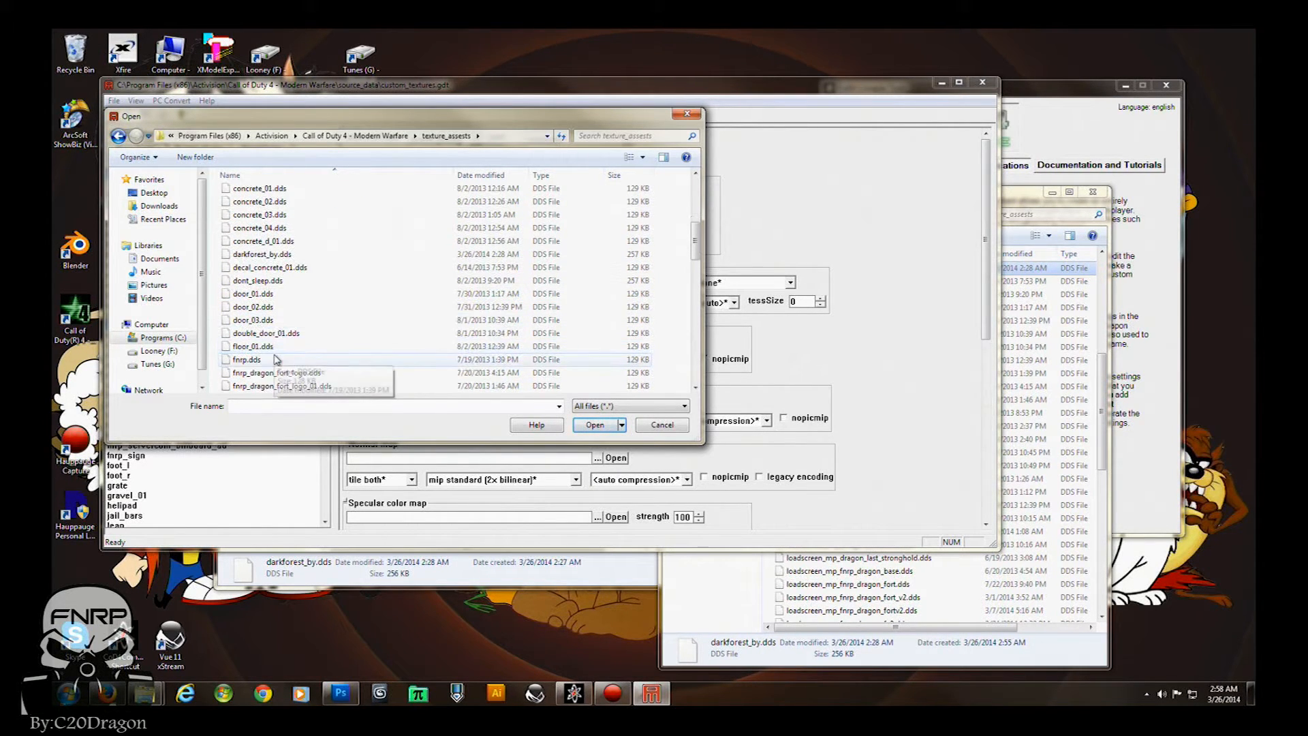
left_click(275, 255)
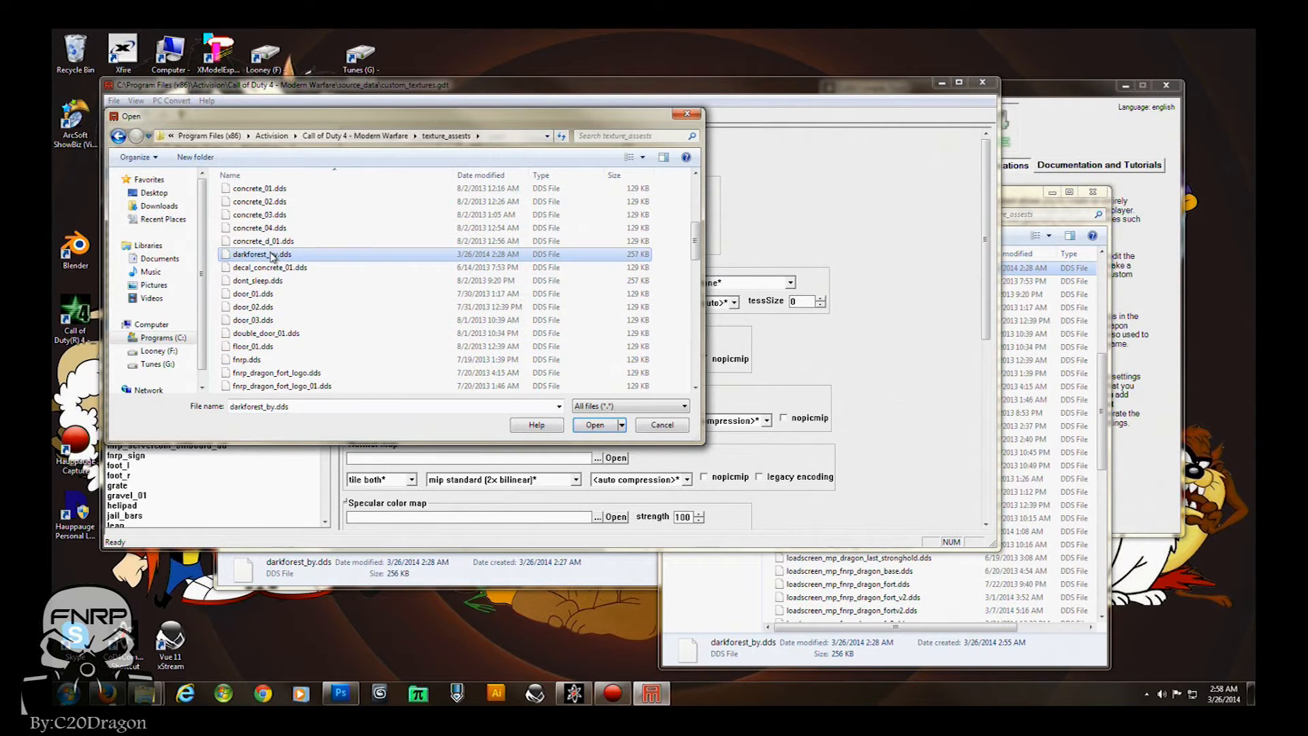
left_click(595, 425)
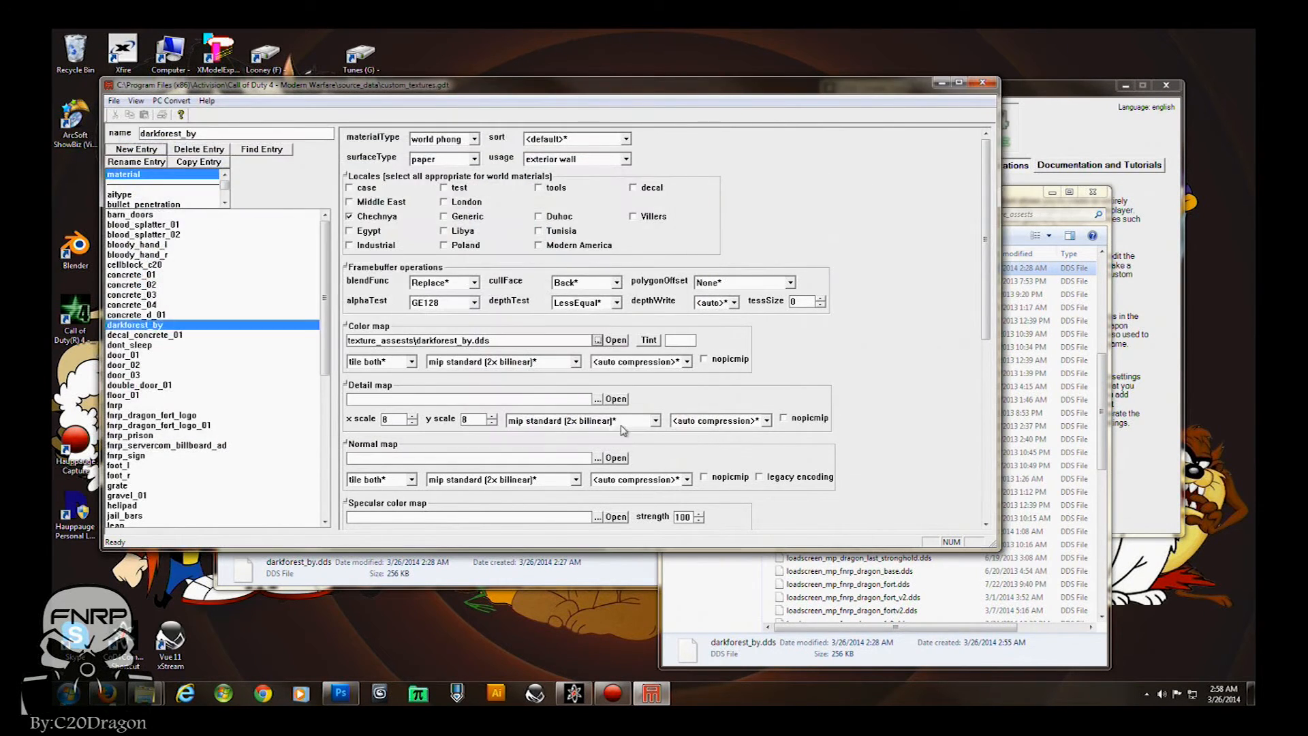
Run the PC conversion for the current darkforest_by asset only and dismiss the finished conversion console
left_click(171, 101)
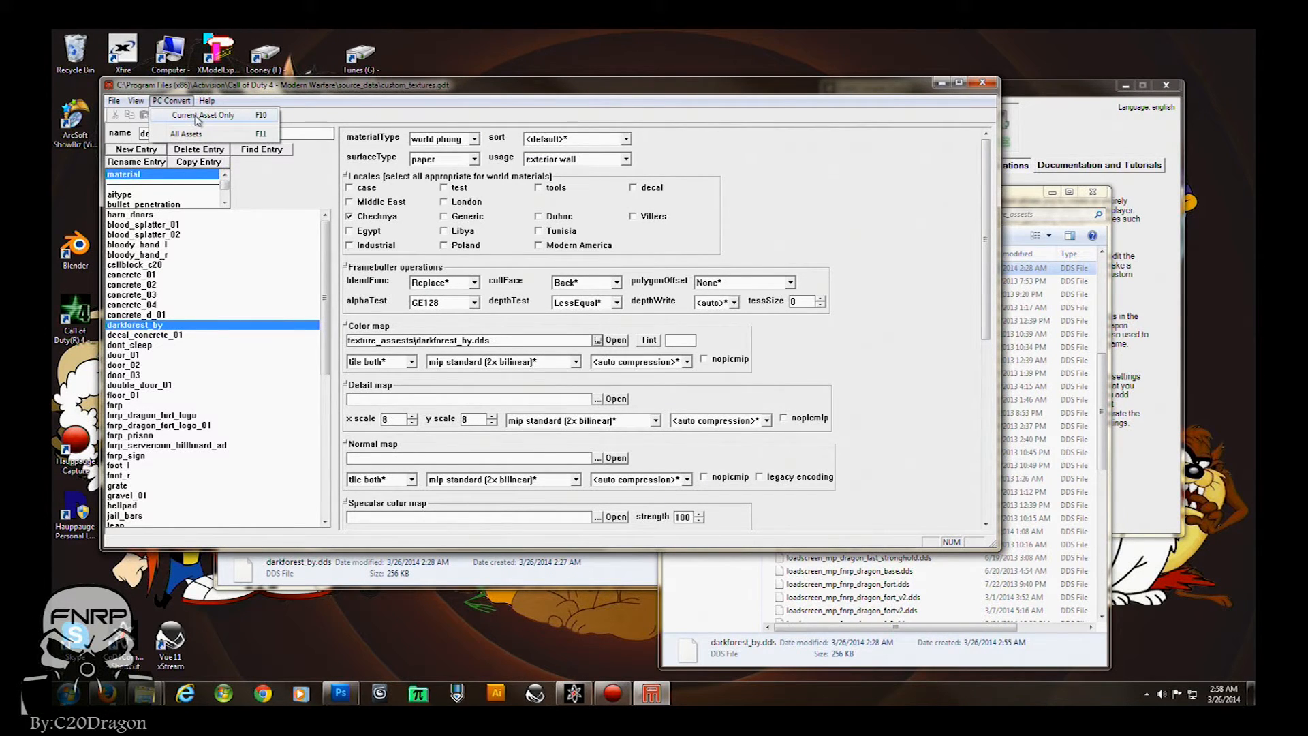
left_click(197, 117)
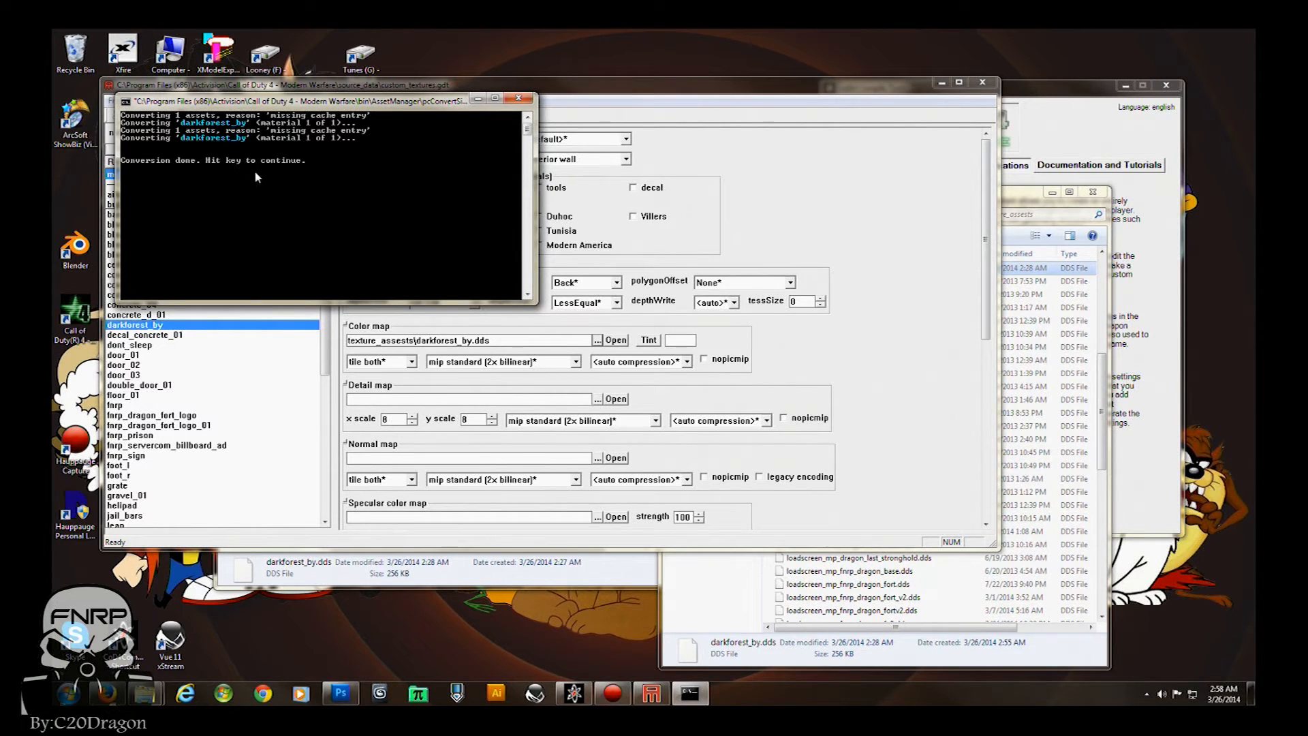
key("Return")
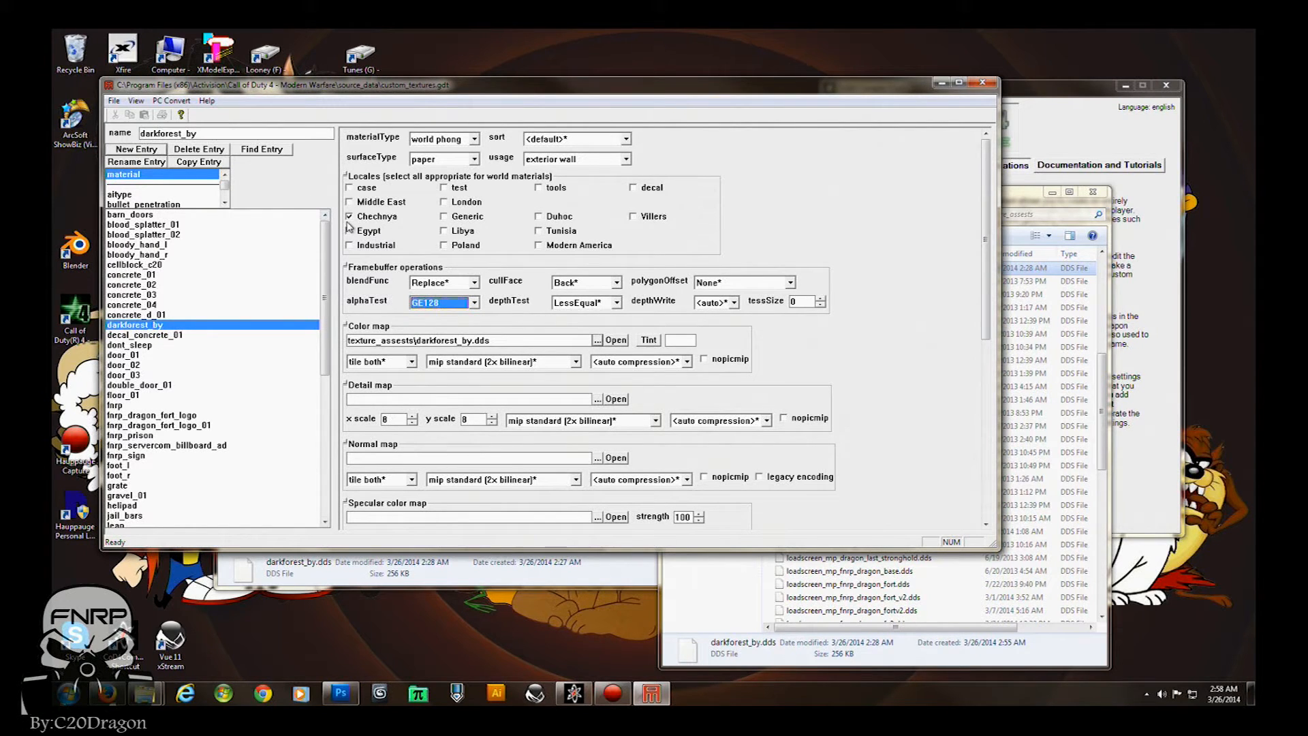
Close Asset Manager and both the texture_assests and Custom Textures folder windows
left_click(983, 86)
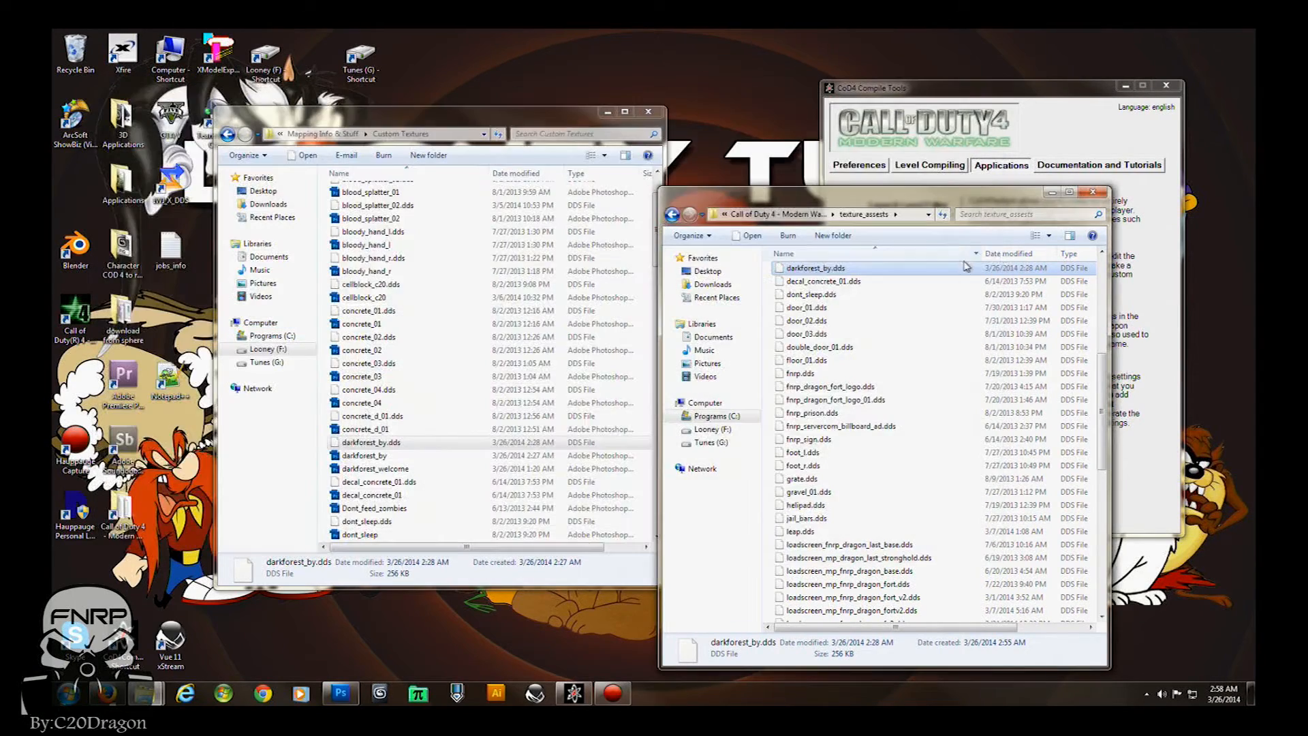
left_click(1092, 194)
left_click(648, 111)
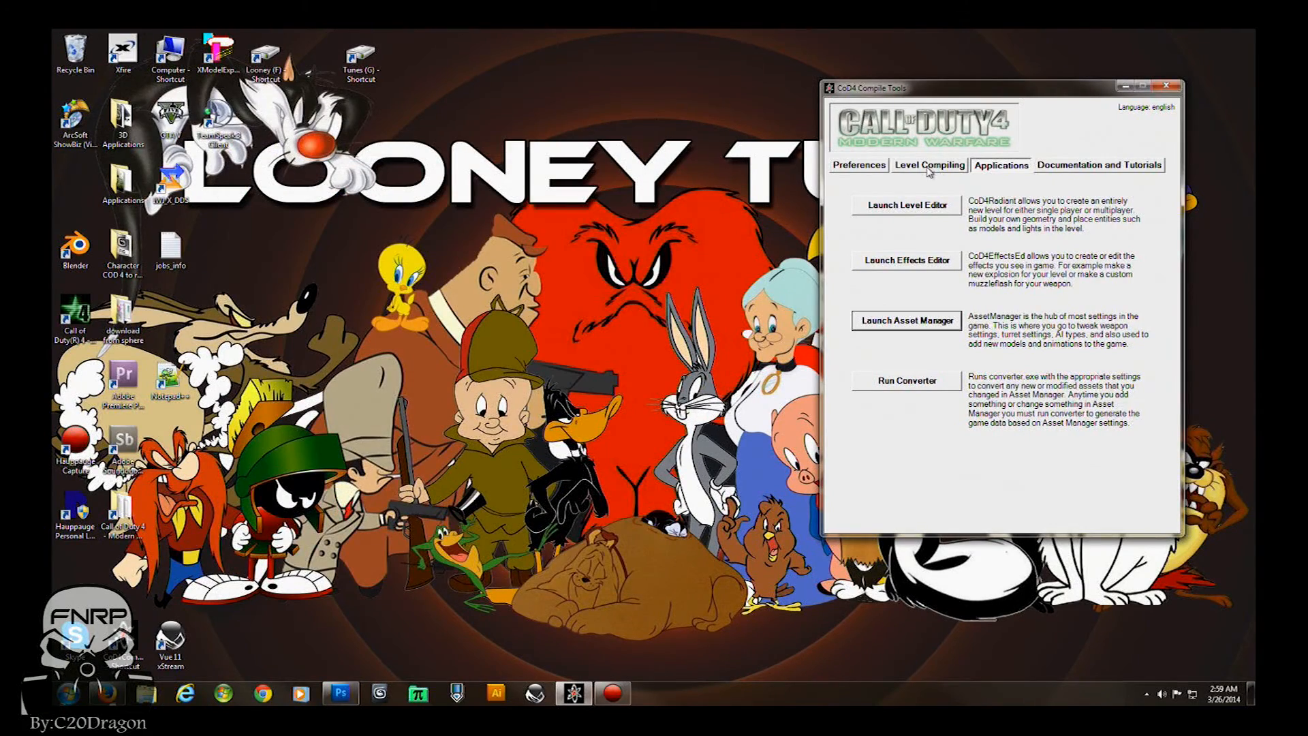
Launch the level editor from CoD4 Compile Tools and open mp_fnrp_darkforest.map from map_source
left_click(902, 207)
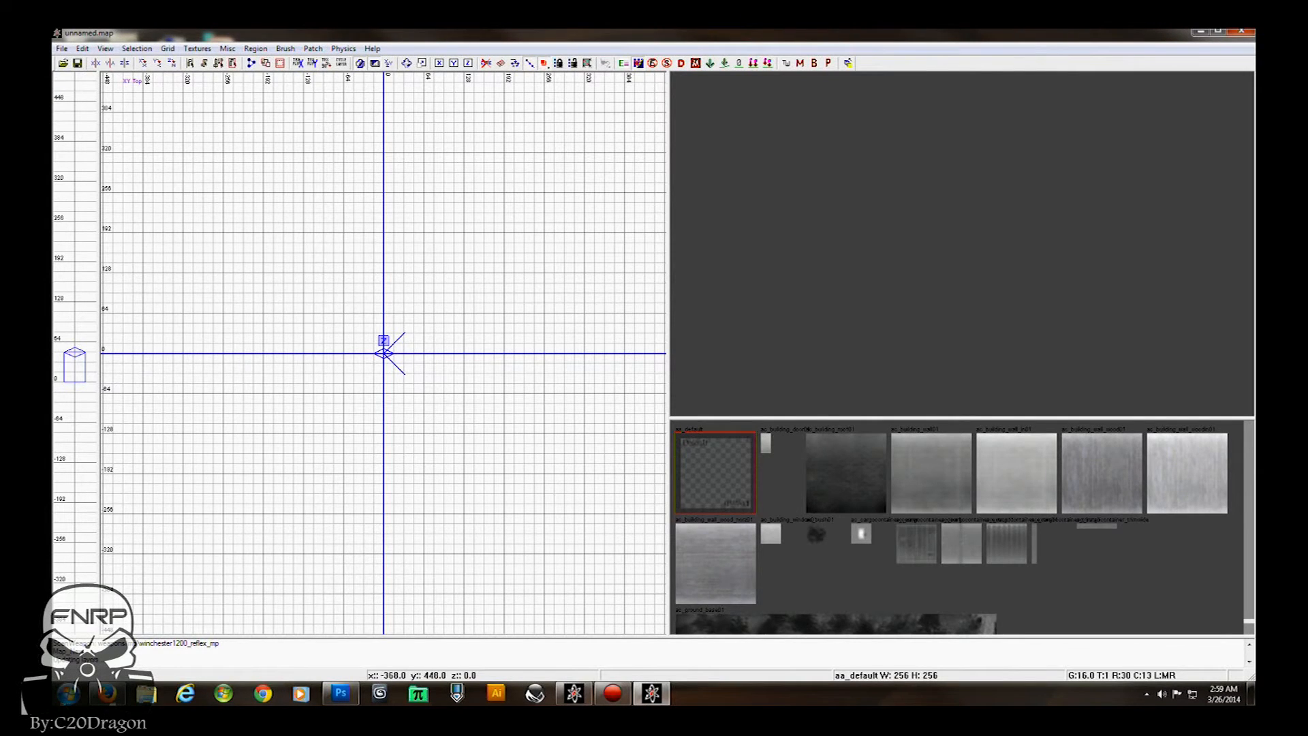
left_click(62, 49)
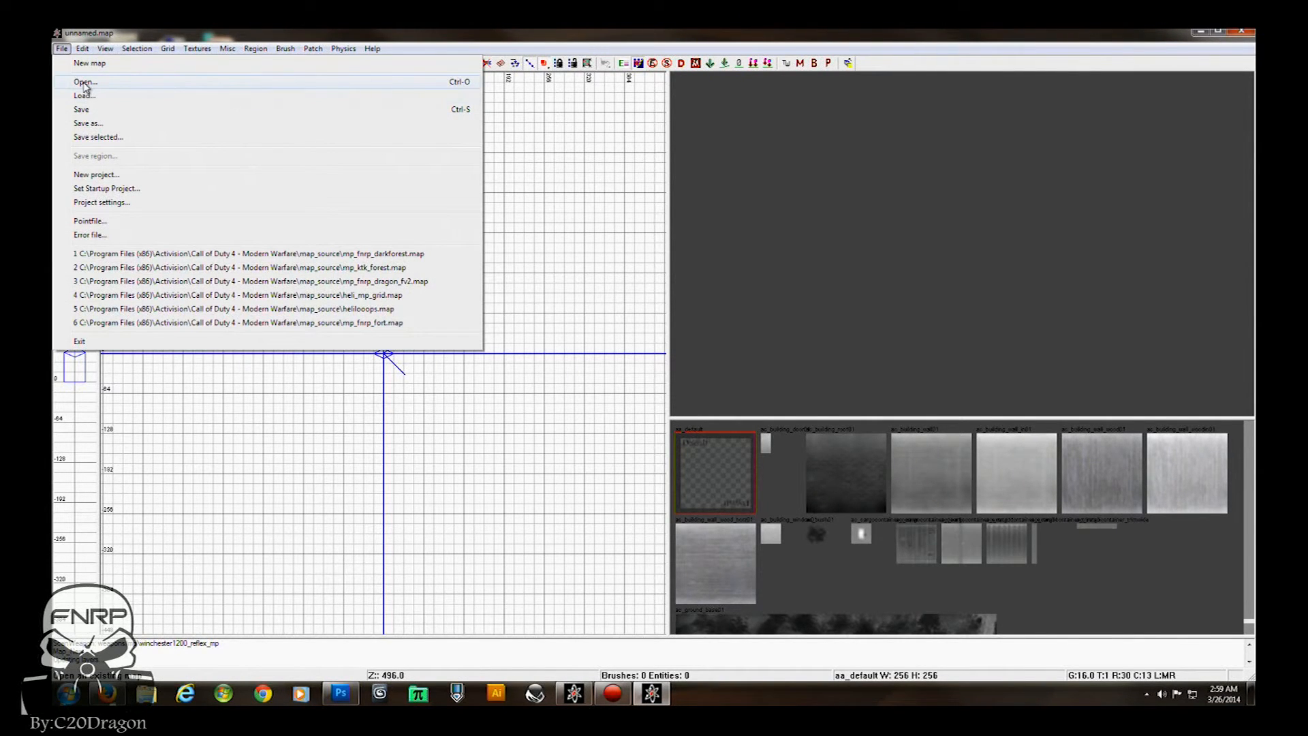
left_click(83, 82)
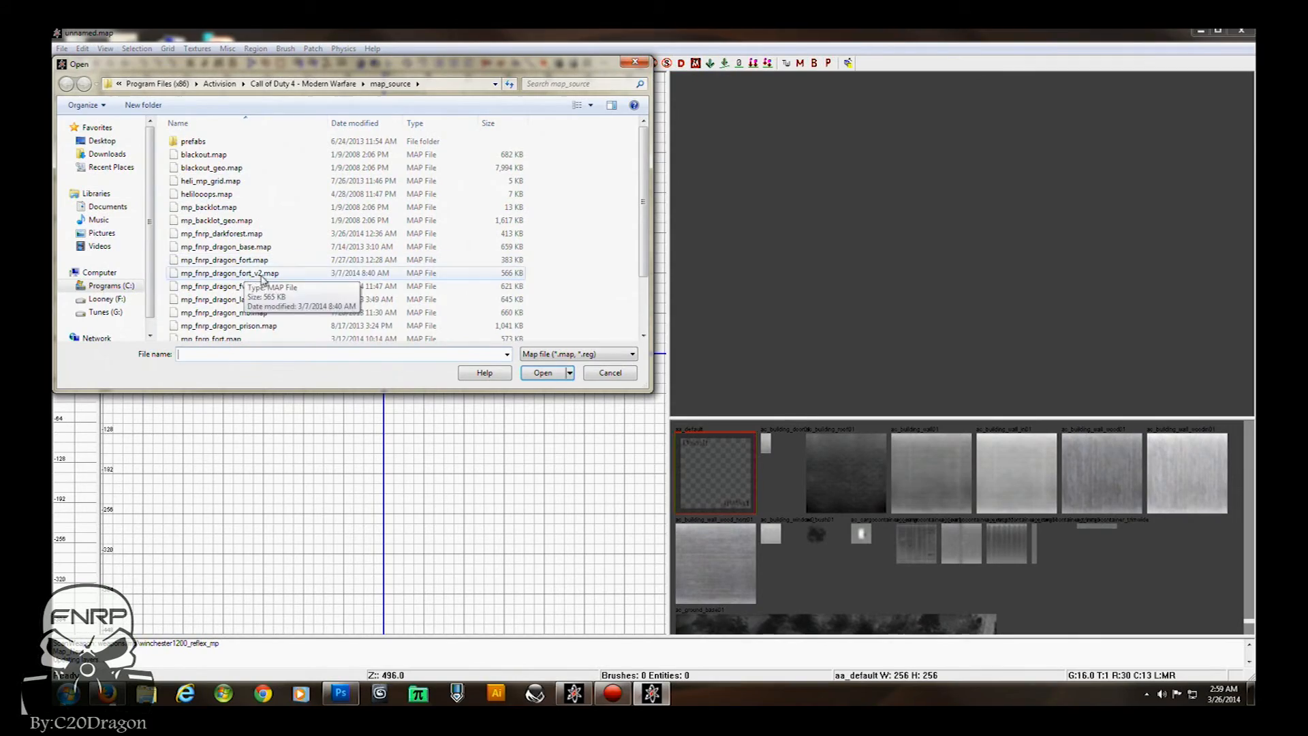
double_click(221, 233)
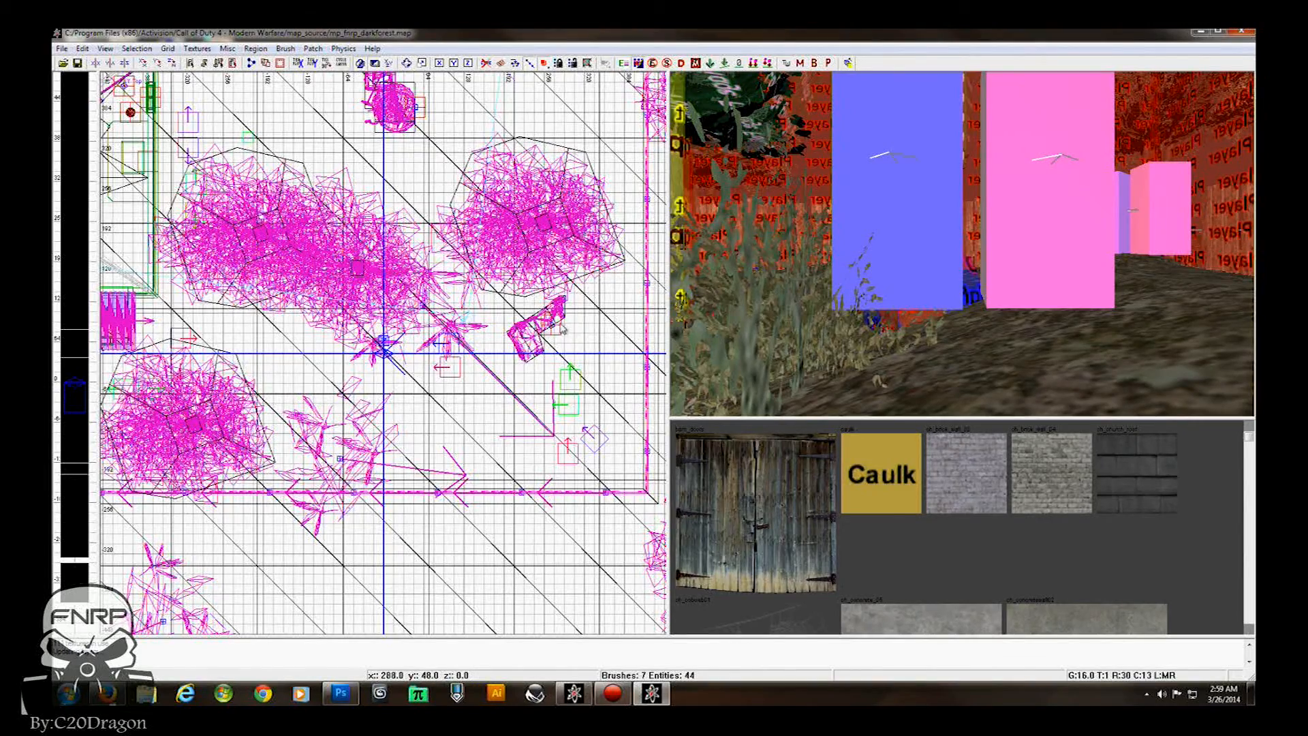
Filter the textures to exterior wall usage and locate the DARKFOREST text texture among them
left_click(197, 48)
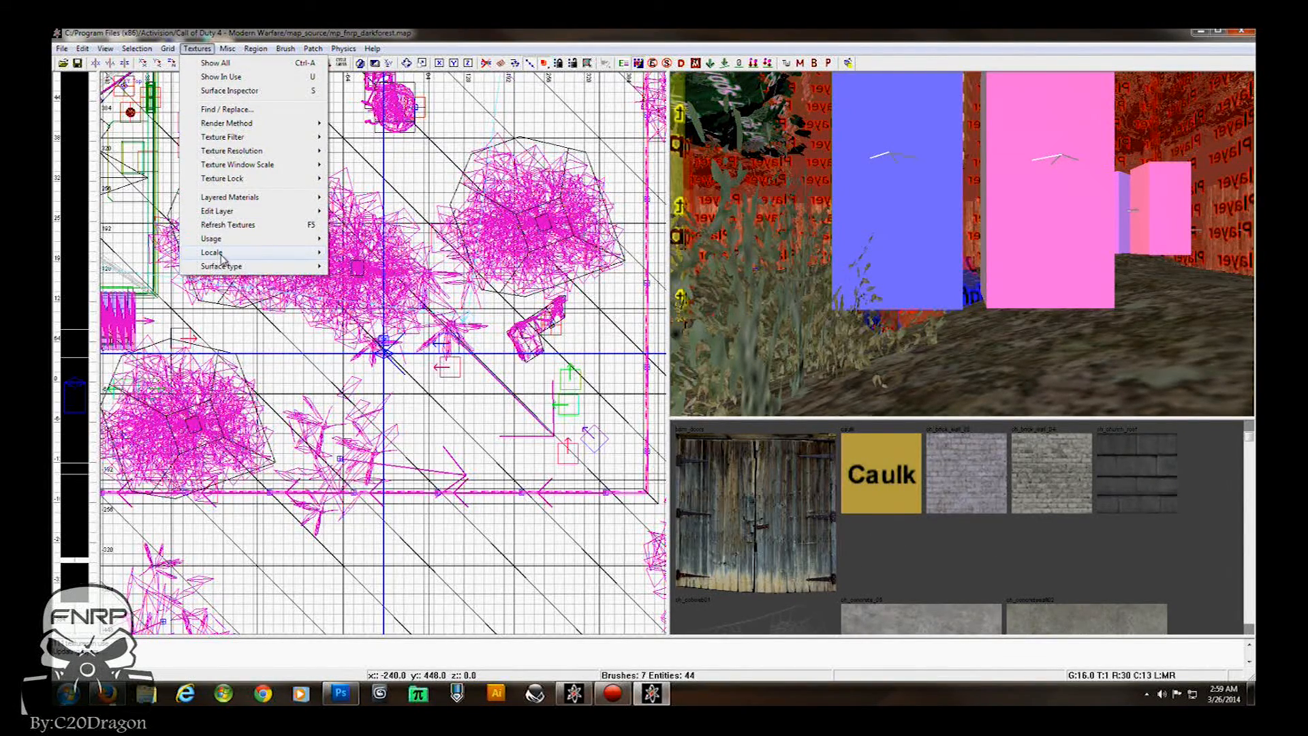
mouse_move(211, 252)
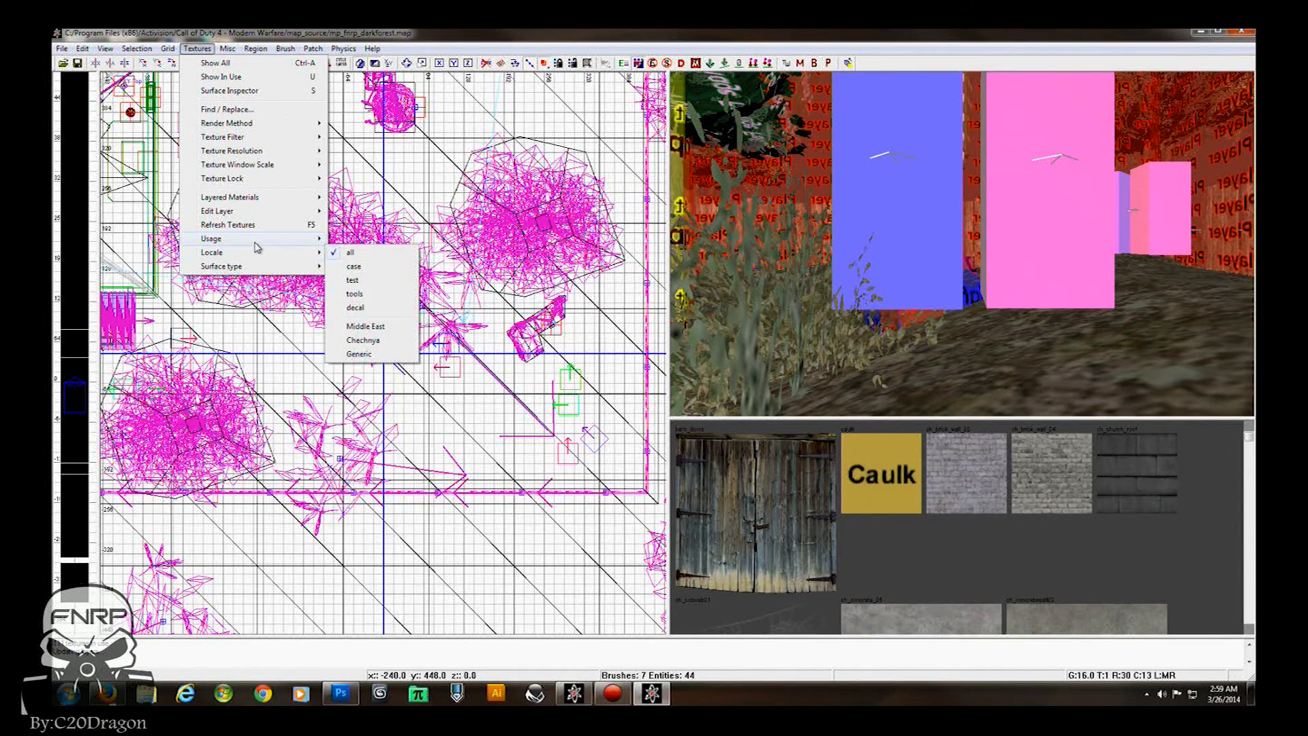
mouse_move(264, 247)
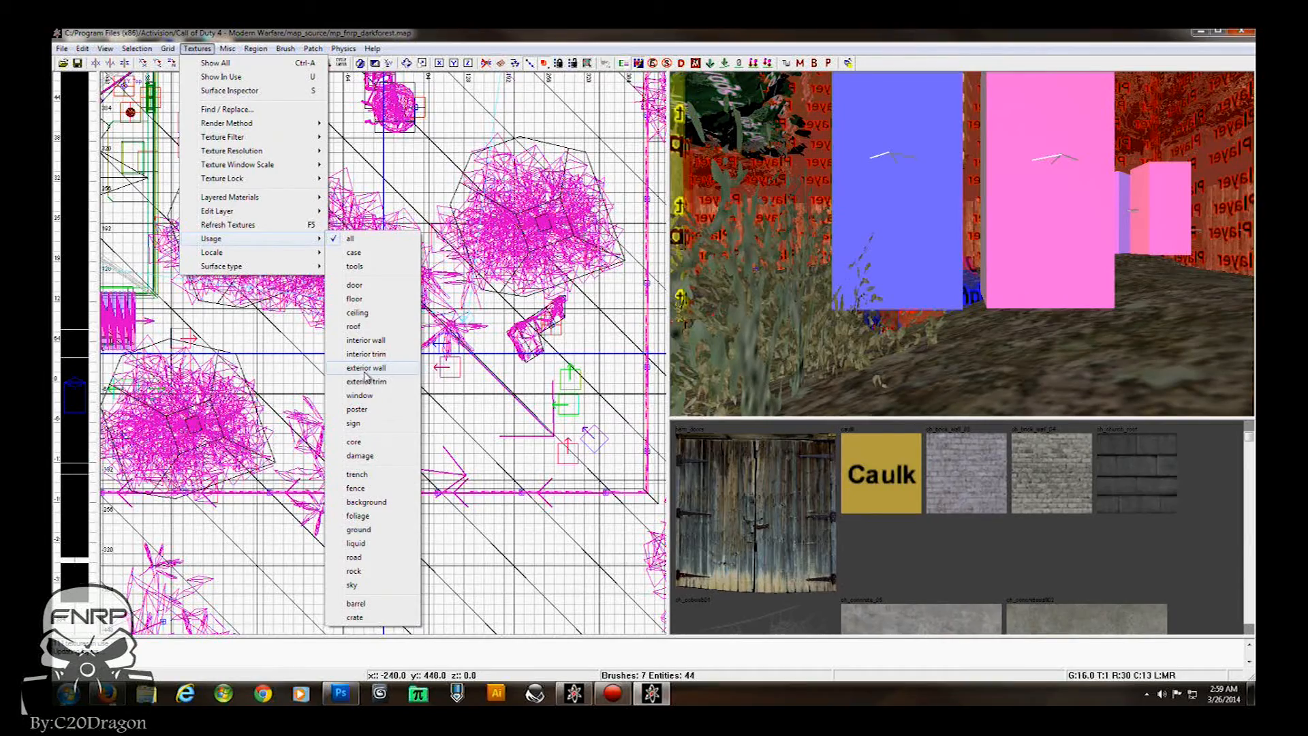
left_click(367, 369)
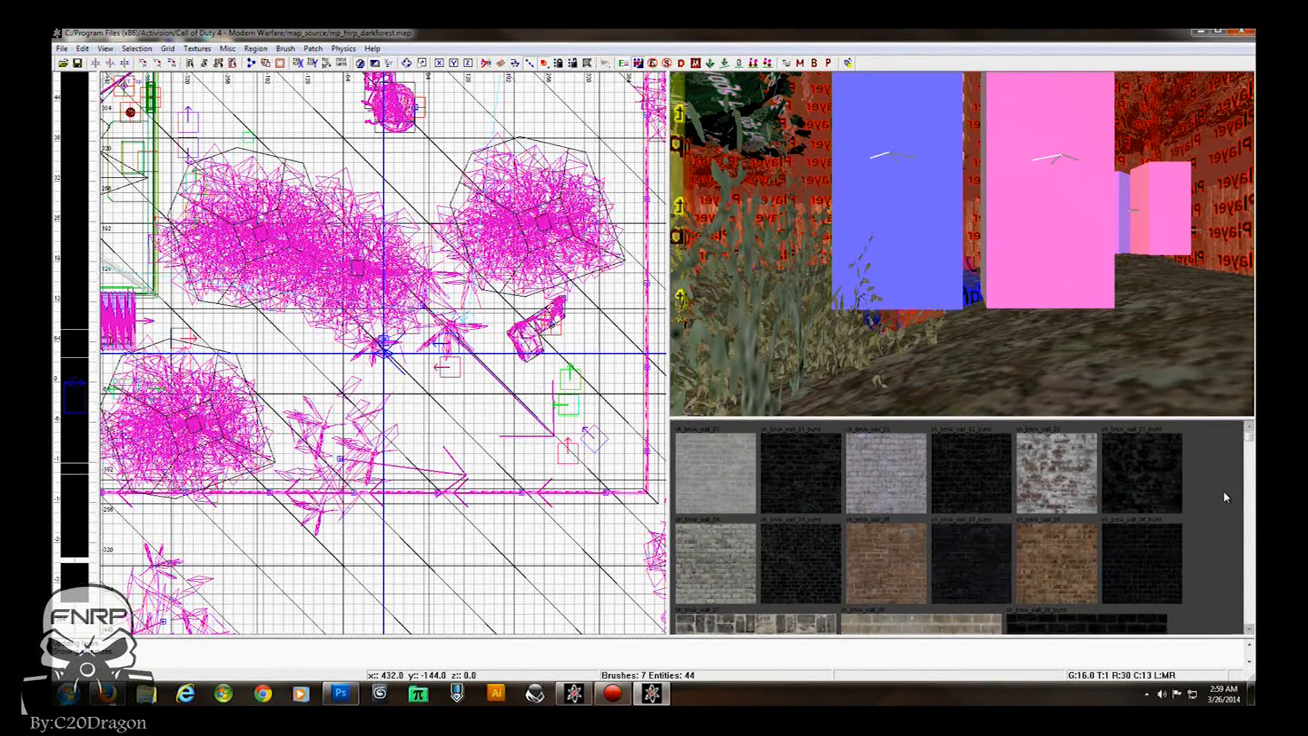
scroll(1221, 492, "down", 6)
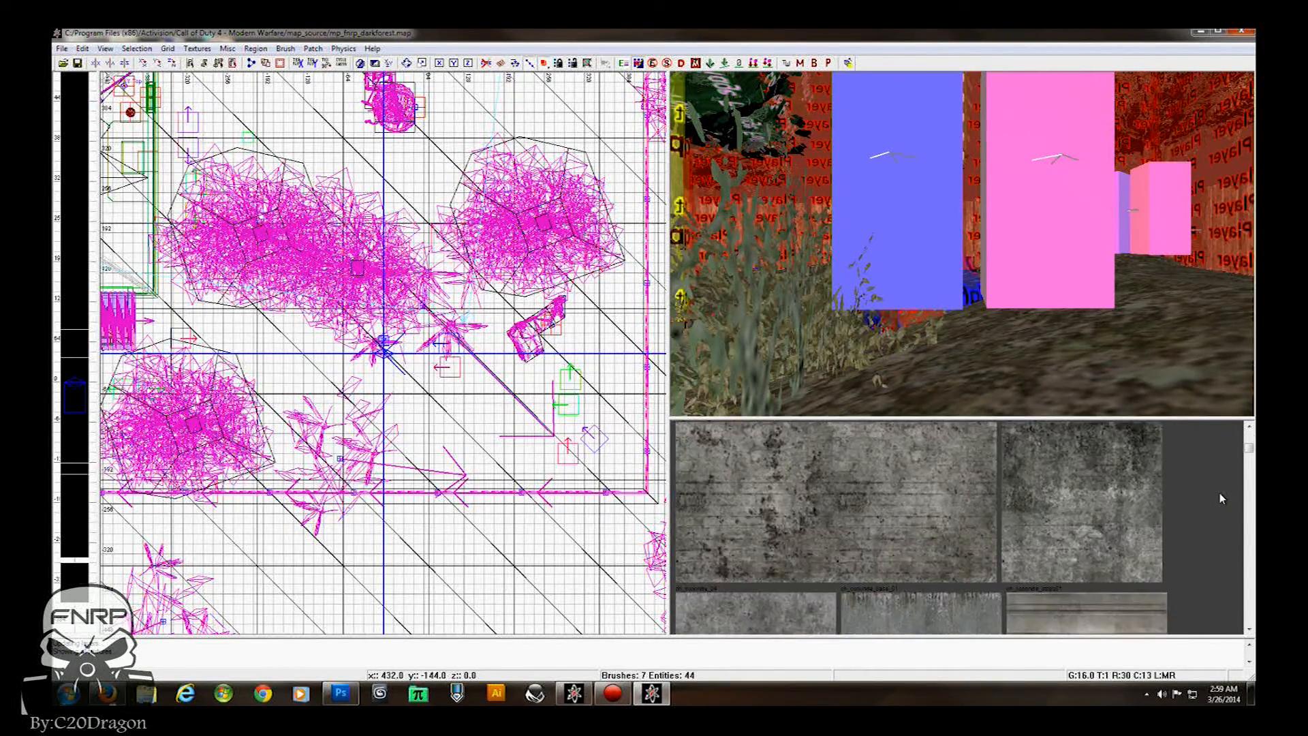
scroll(1220, 493, "down", 8)
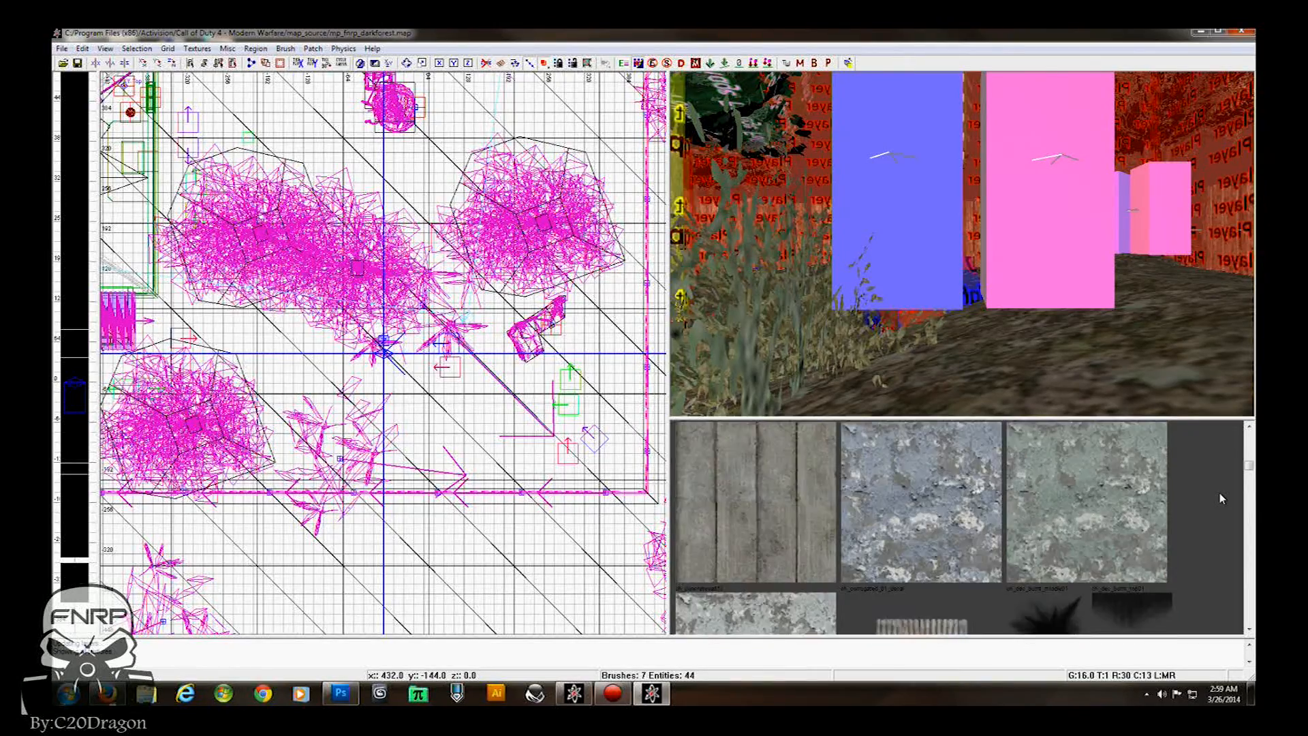
scroll(1220, 492, "down", 8)
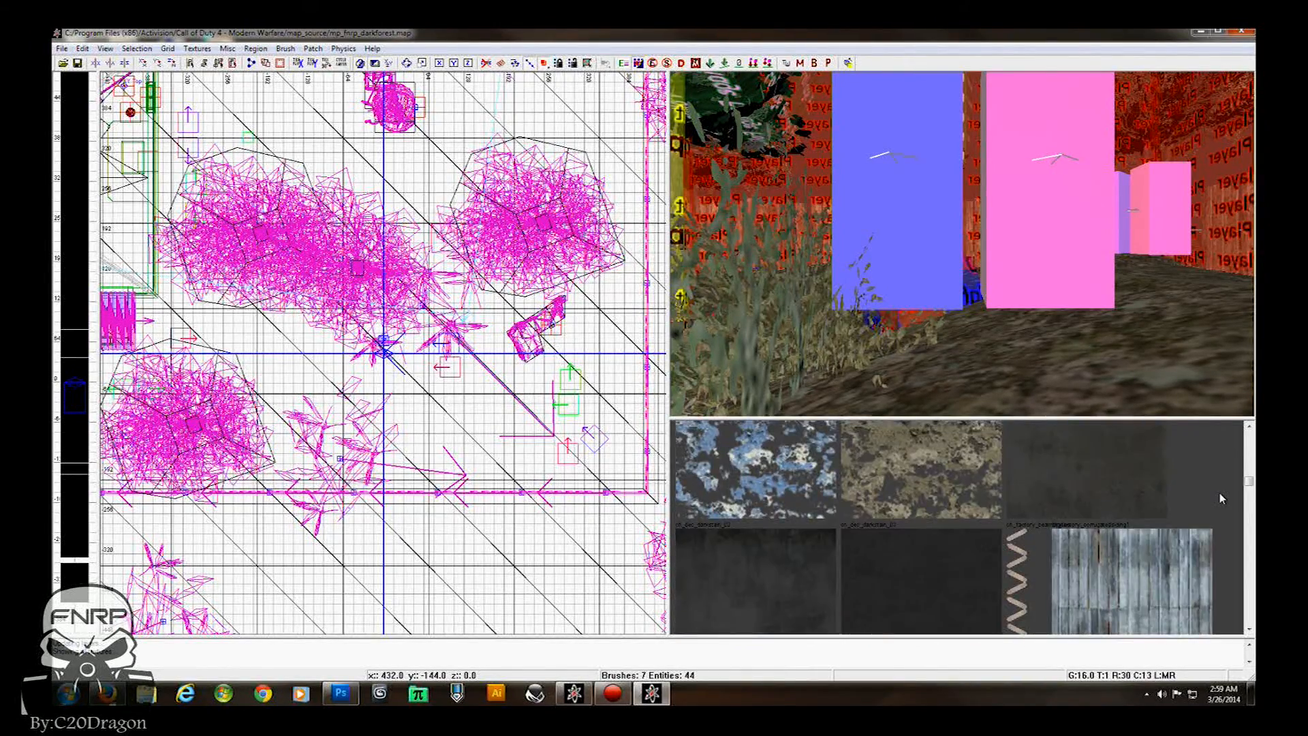
scroll(1220, 498, "down", 8)
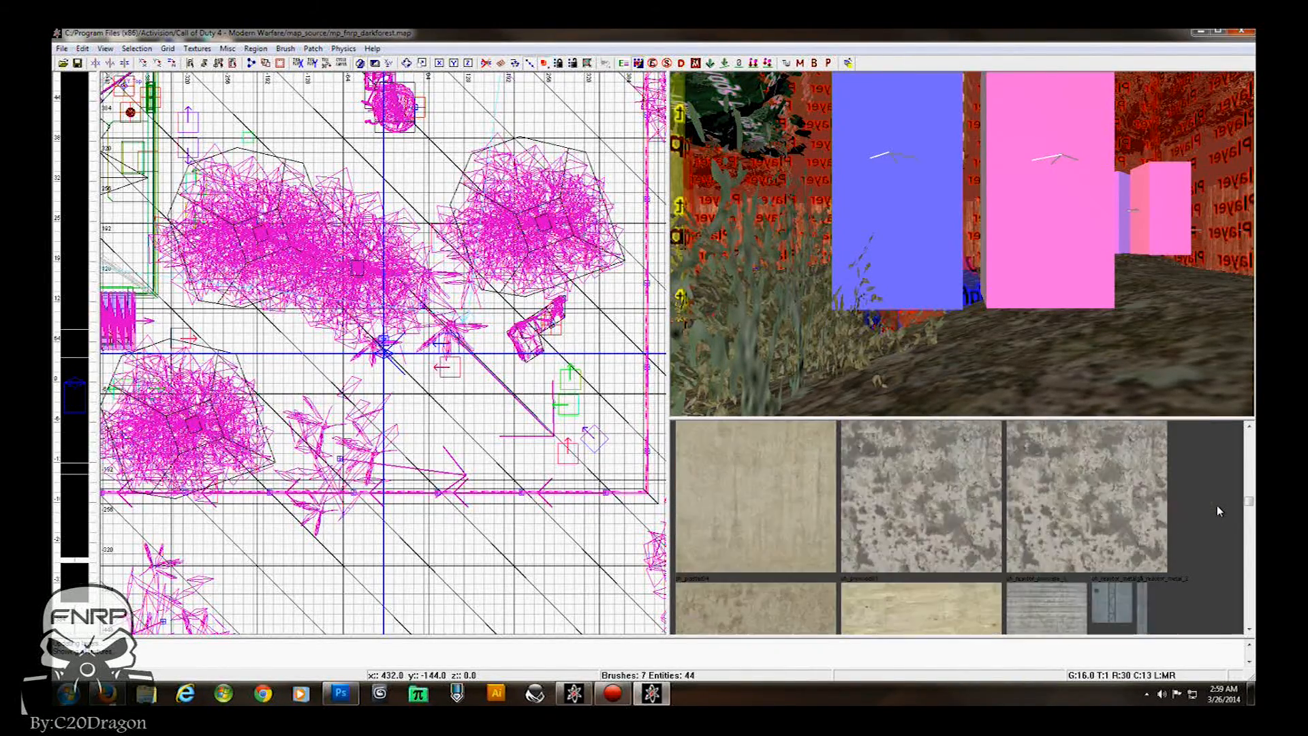
scroll(1217, 504, "down", 3)
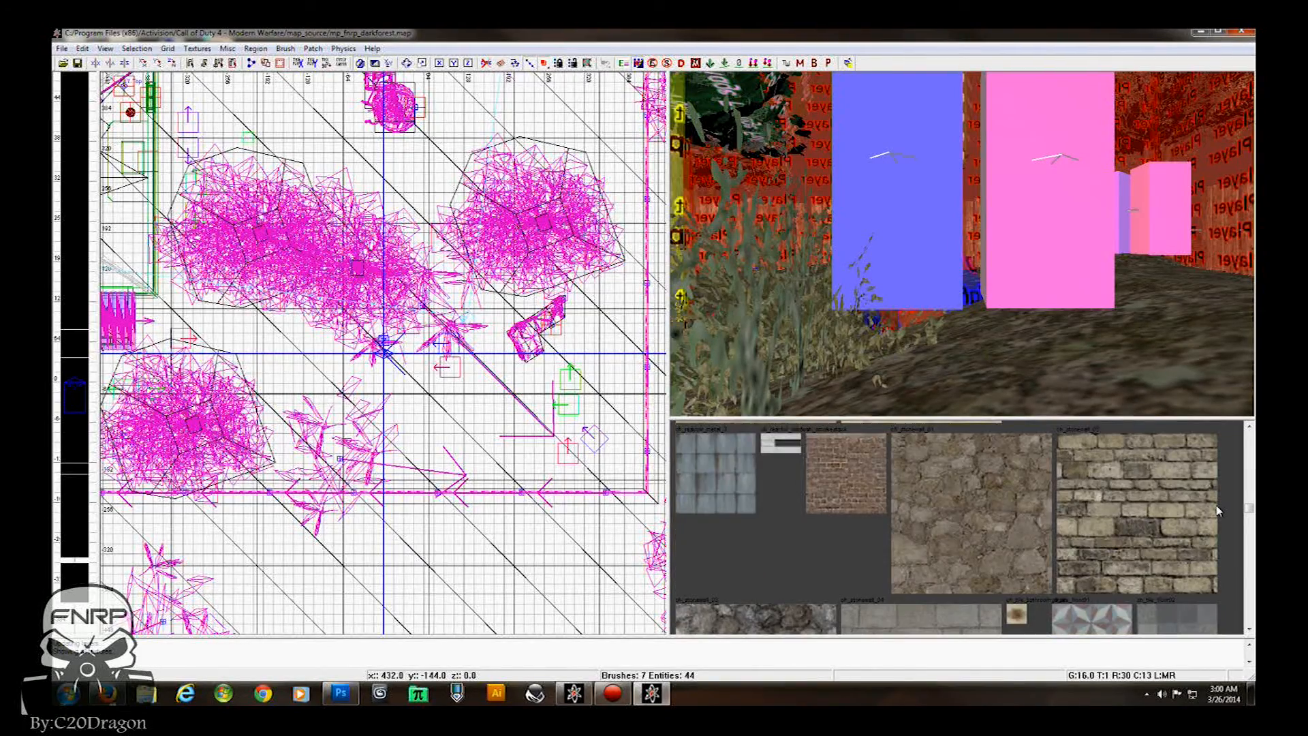
scroll(1219, 511, "down", 10)
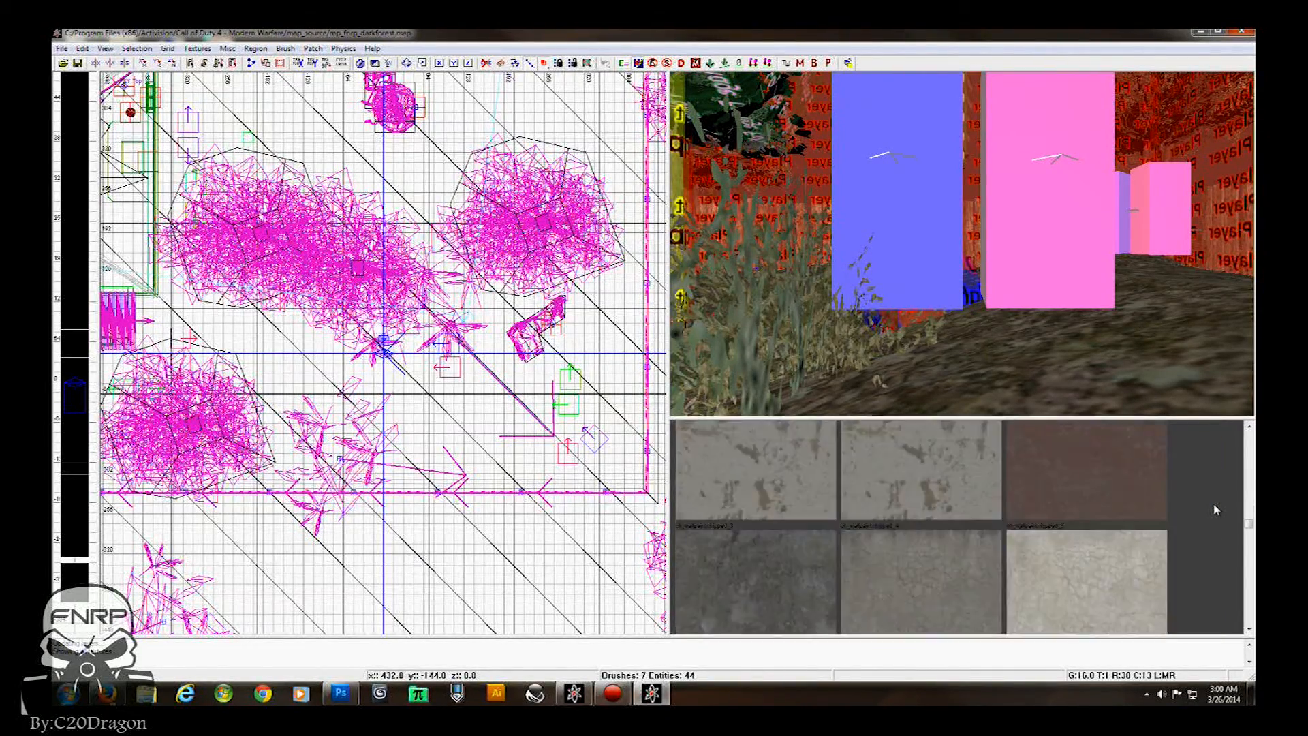
scroll(1217, 510, "down", 6)
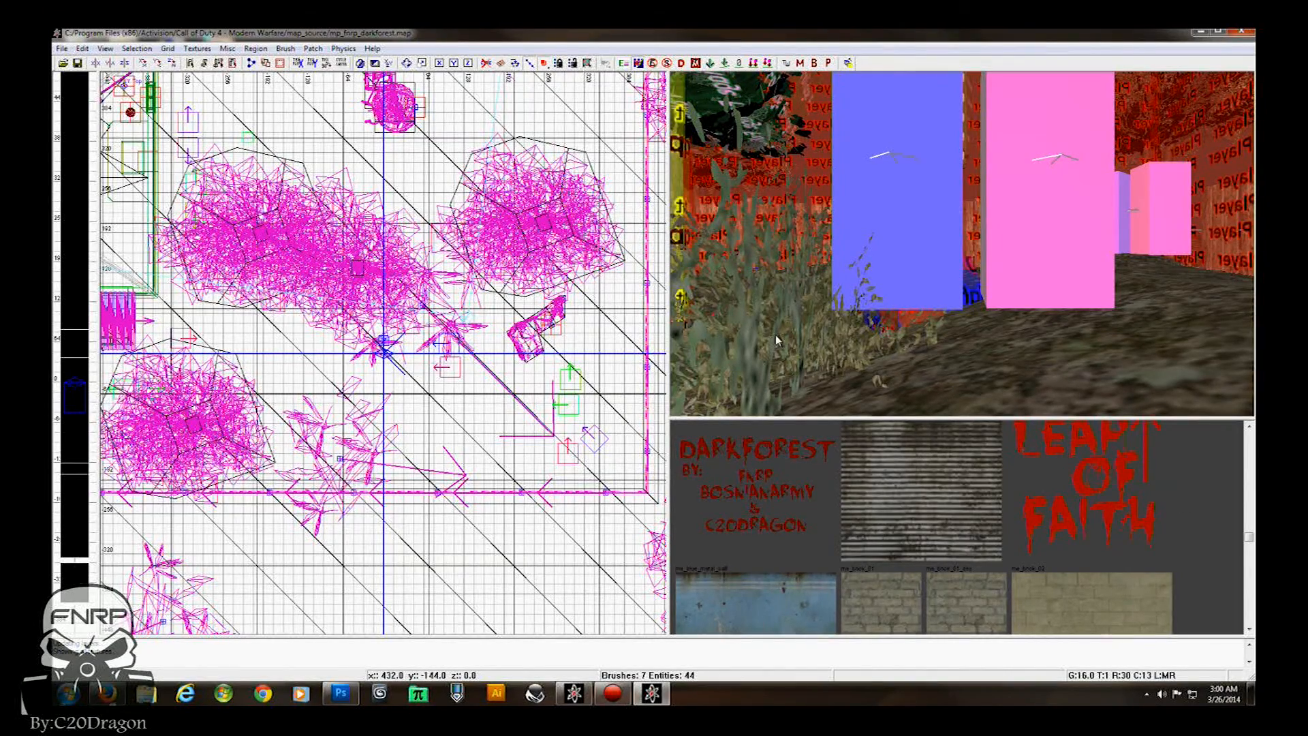
Draw a new brush in the open ground near the trees and stretch it upward in the side view
right_click_drag(767, 330, 770, 352)
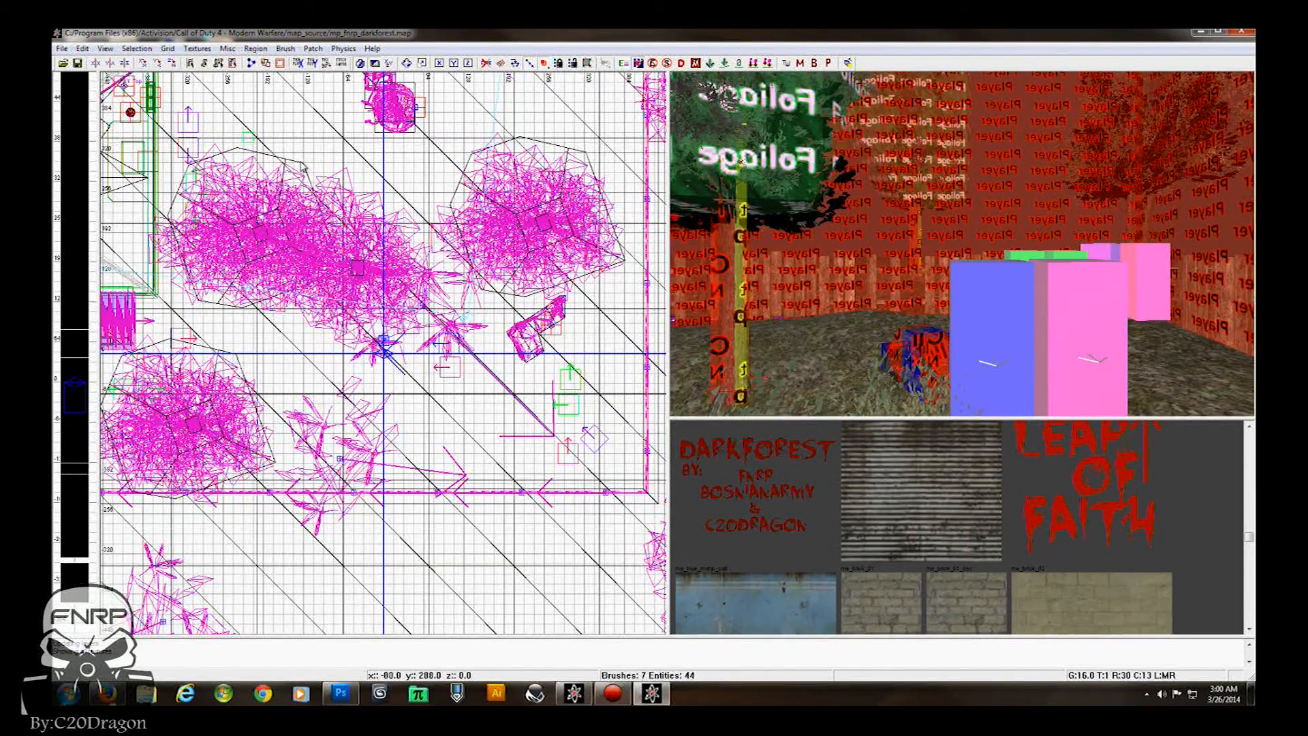
scroll(564, 407, "down", 1)
right_click_drag(564, 407, 488, 436)
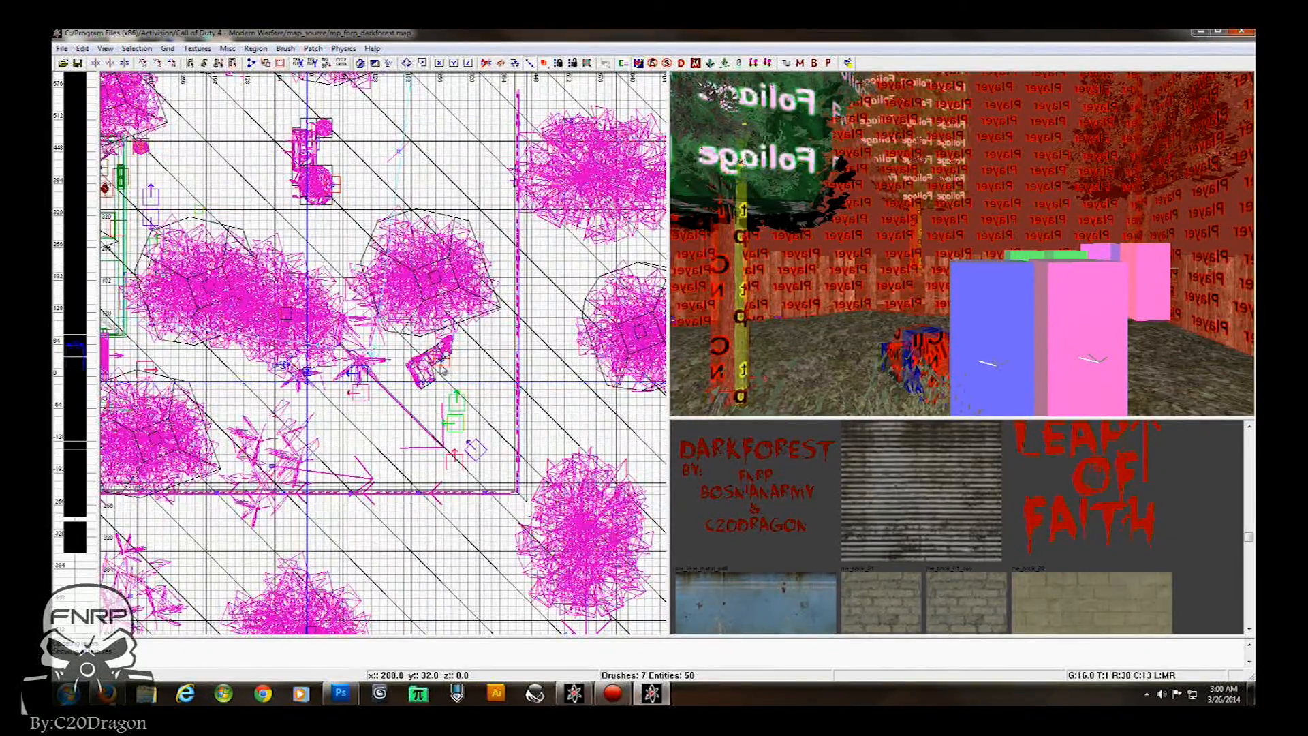
key("ctrl+Tab")
key("ctrl+Tab")
key("ctrl+Tab")
right_click_drag(509, 376, 464, 377)
scroll(508, 377, "up", 1)
mouse_move(568, 325)
left_mouse_down()
mouse_move(599, 409)
mouse_move(601, 470)
mouse_move(599, 448)
left_mouse_up()
key("ctrl+Tab")
left_click_drag(501, 300, 493, 159)
mouse_move(922, 245)
right_mouse_down()
mouse_move(922, 217)
mouse_move(925, 240)
right_mouse_up()
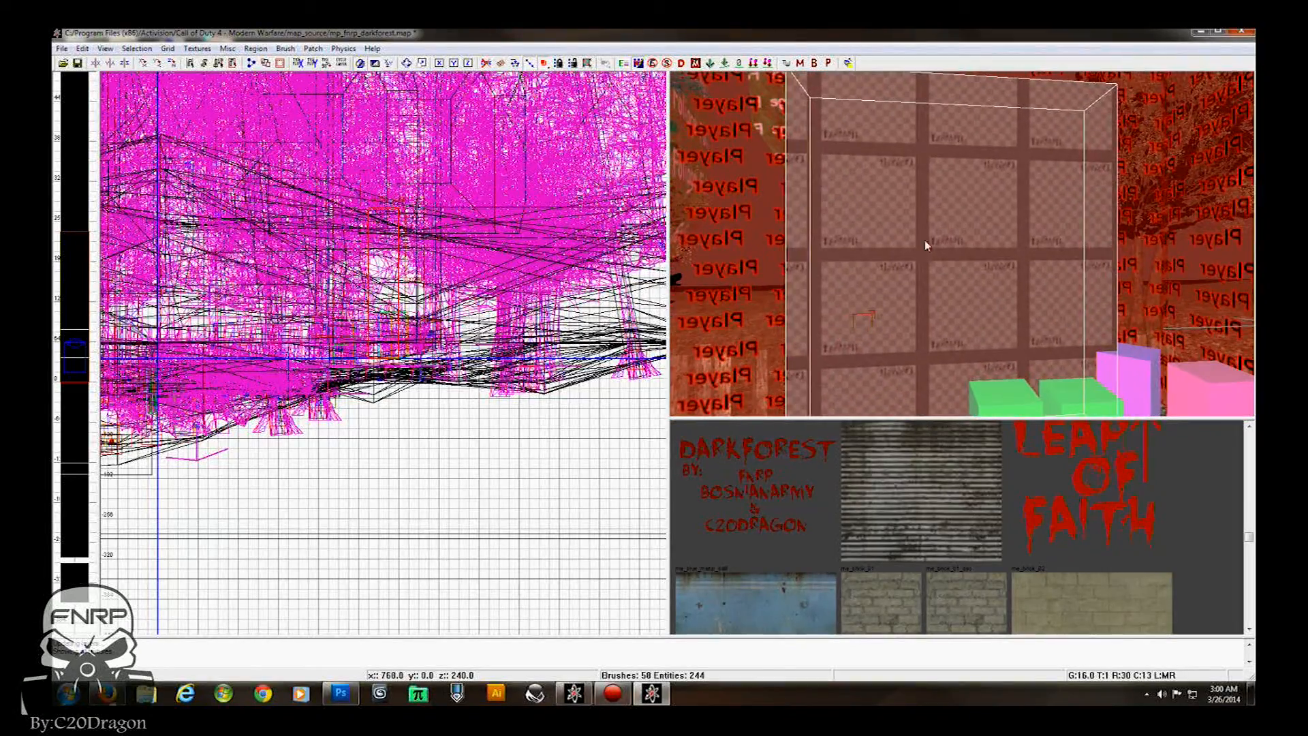
Apply the DARKFOREST text texture to the new brush and fit it to the faces
left_click(746, 497)
mouse_move(841, 341)
right_mouse_down()
mouse_move(848, 272)
mouse_move(899, 295)
mouse_move(860, 299)
mouse_move(874, 308)
right_mouse_up()
key("ctrl+f")
Raise the textured brush well above the ground and view its text from the front
left_click_drag(845, 247, 844, 133)
mouse_move(852, 293)
right_mouse_down()
mouse_move(866, 341)
mouse_move(874, 177)
right_mouse_up()
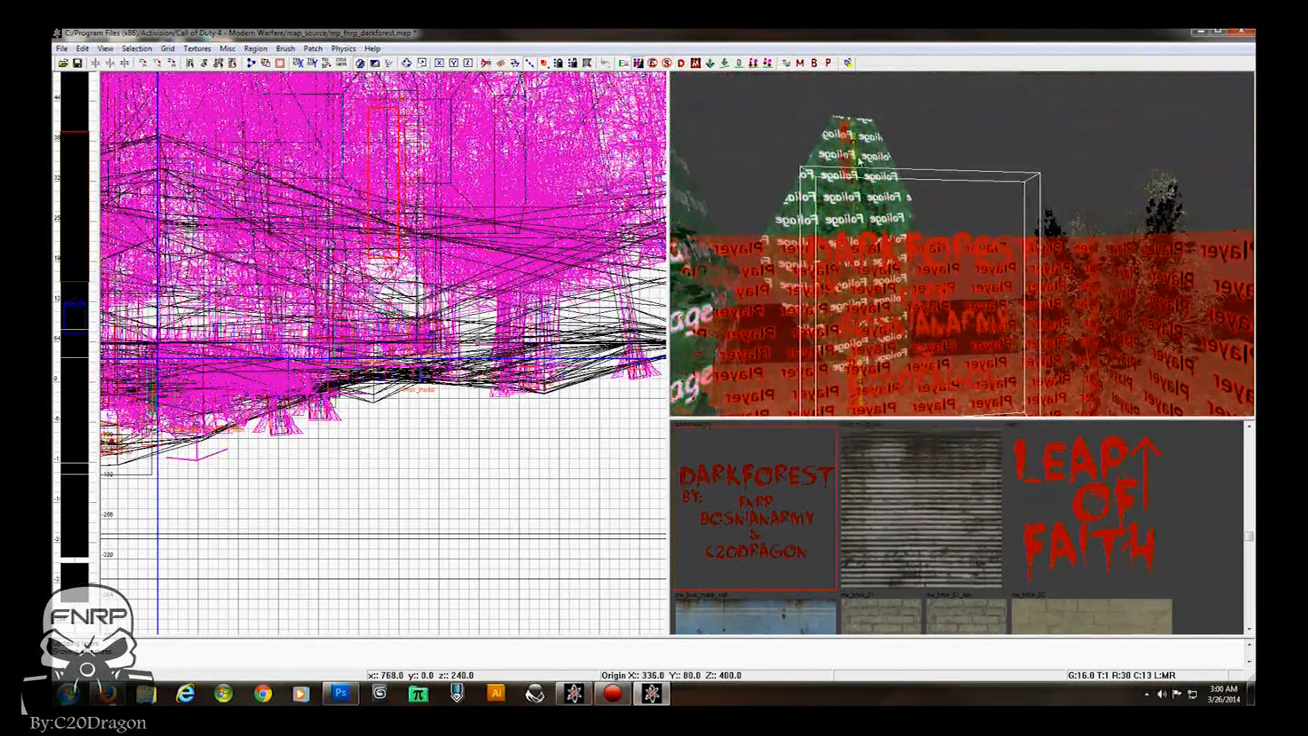
left_click_drag(937, 310, 952, 225)
right_click_drag(951, 225, 947, 198)
mouse_move(962, 300)
right_mouse_down()
mouse_move(962, 277)
mouse_move(960, 313)
right_mouse_up()
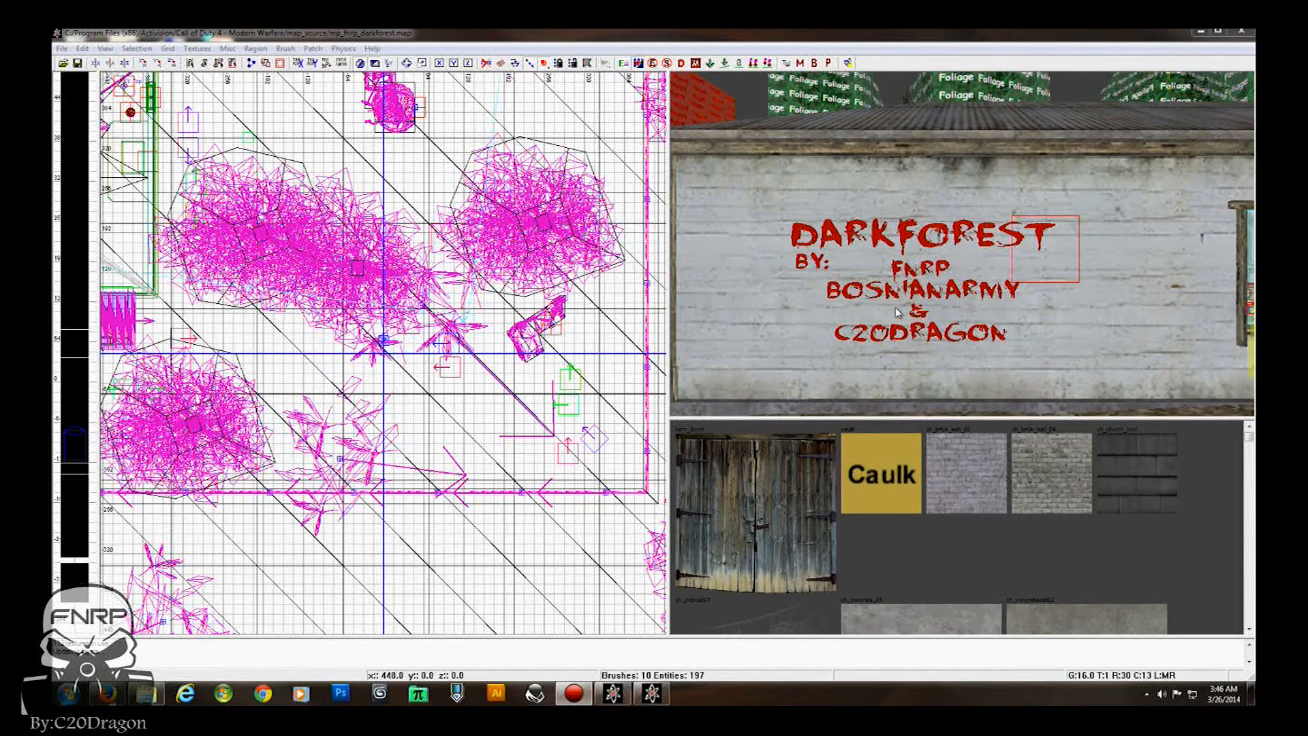
Minimize the level editor and show the level compiling options in CoD4 Compile Tools
left_click(1200, 31)
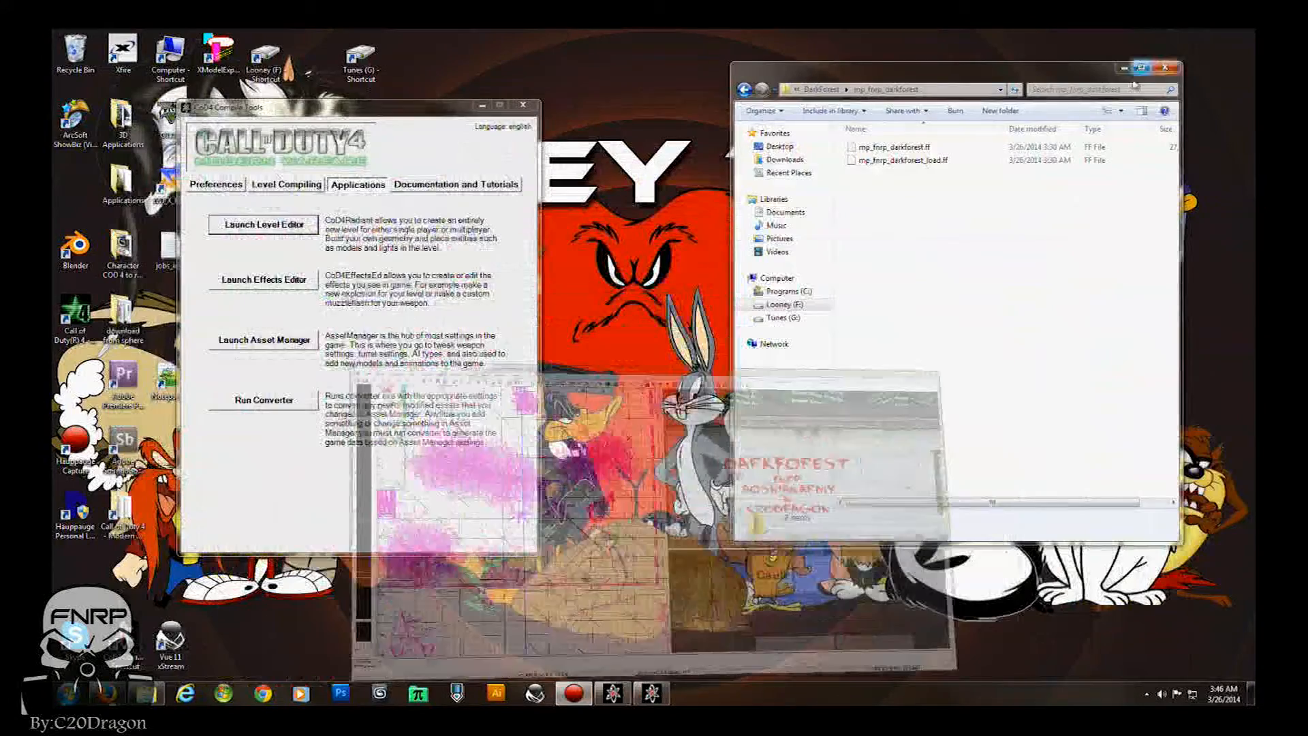
left_click(276, 187)
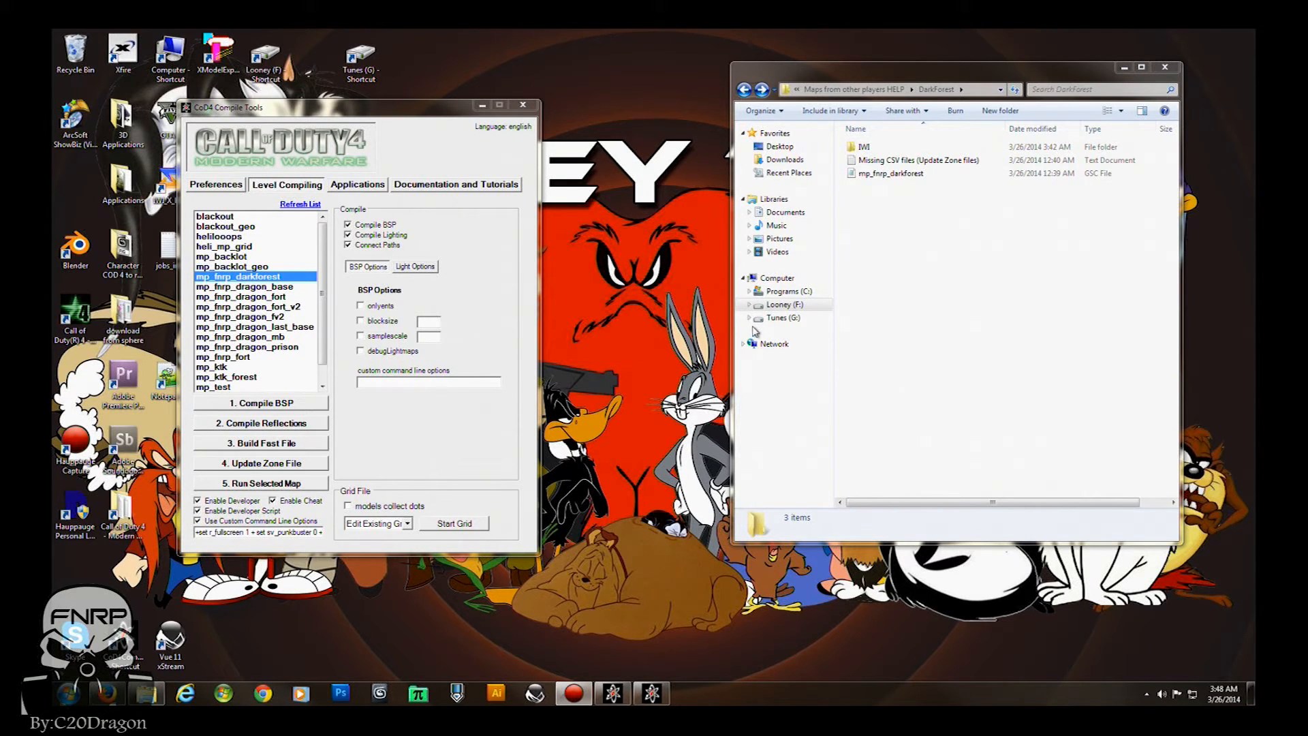
Open the english folder inside zone in the Call of Duty 4 - Modern Warfare installation folder
double_click(121, 516)
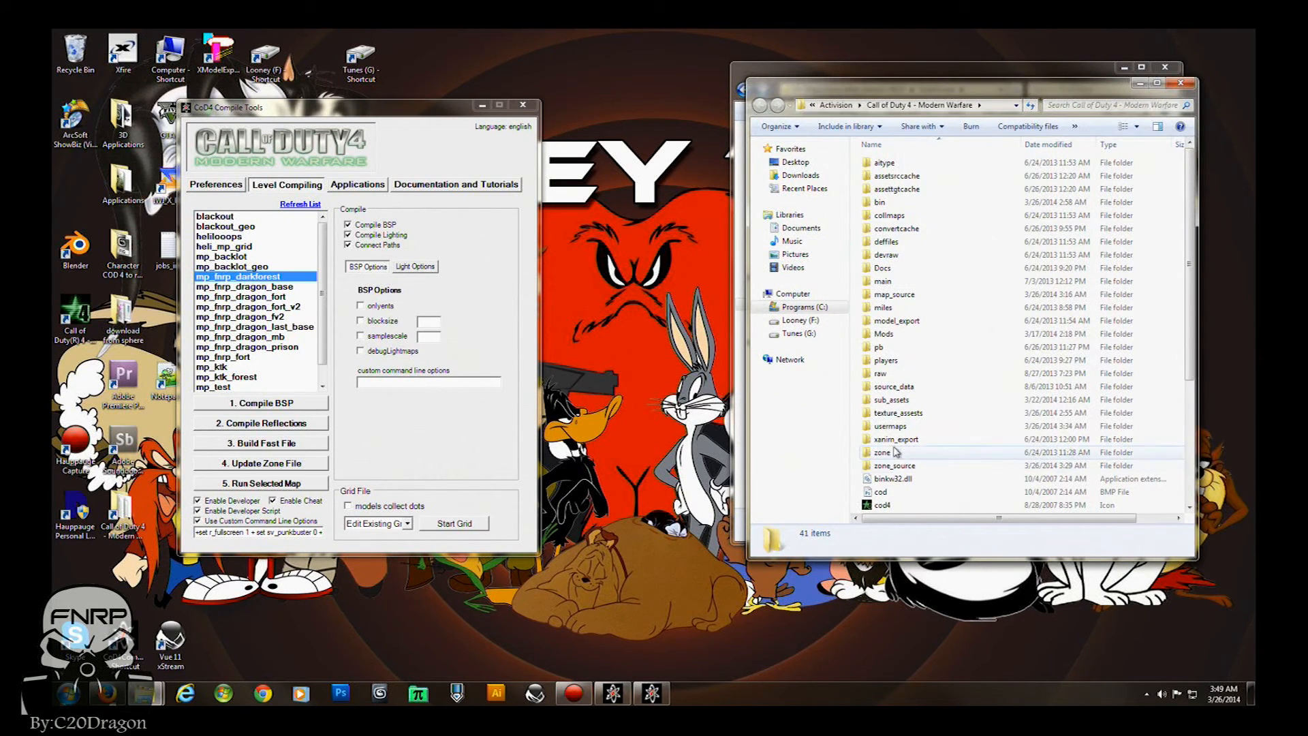
double_click(886, 452)
left_click(884, 164)
double_click(884, 163)
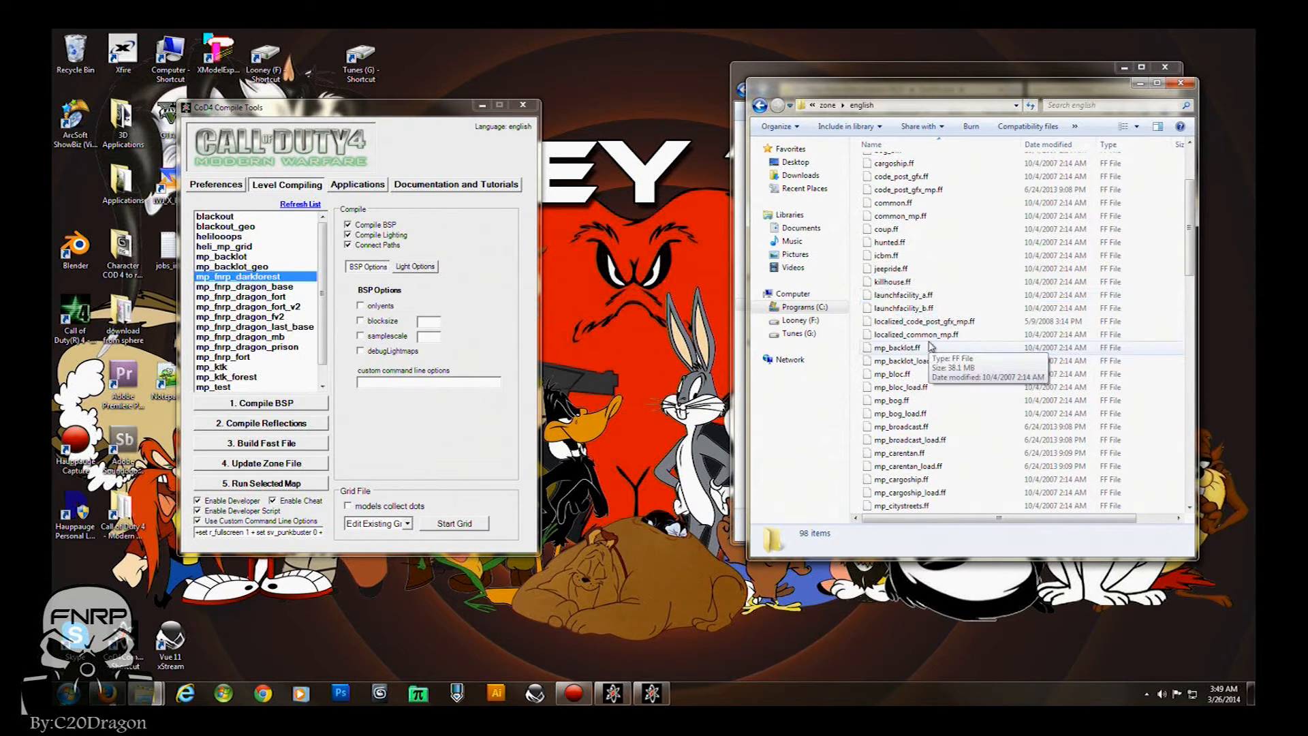
Copy mp_fnrp_darkforest.ff and mp_fnrp_darkforest_load.ff from zone\english into the DarkForest folder
scroll(935, 305, "down", 1)
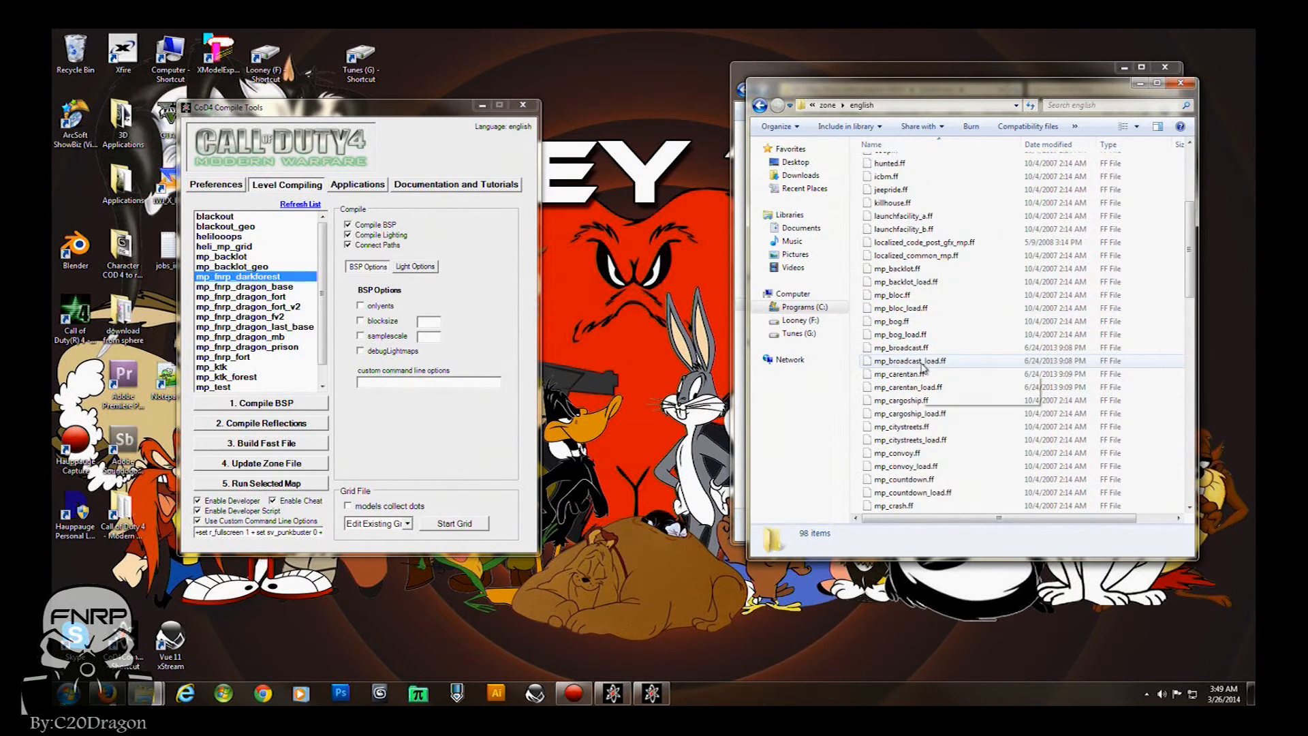
scroll(933, 382, "down", 6)
scroll(927, 396, "down", 1)
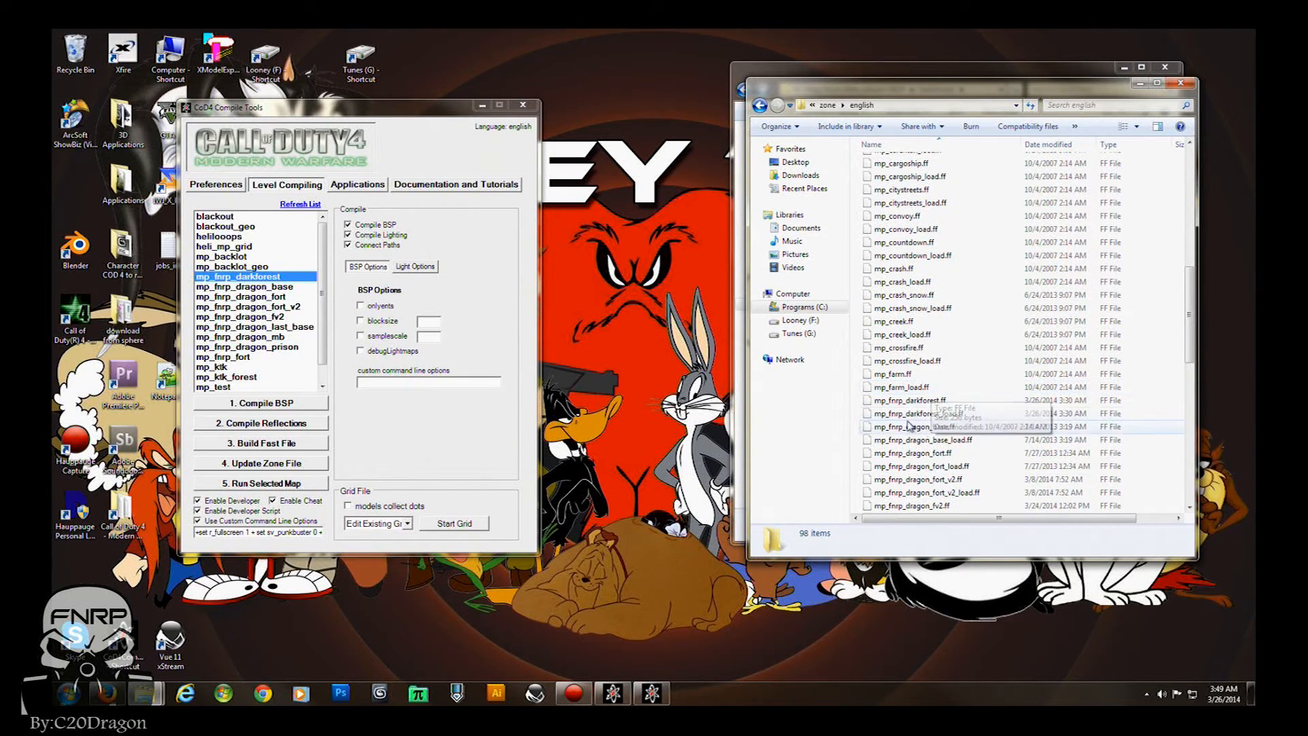
mouse_move(938, 410)
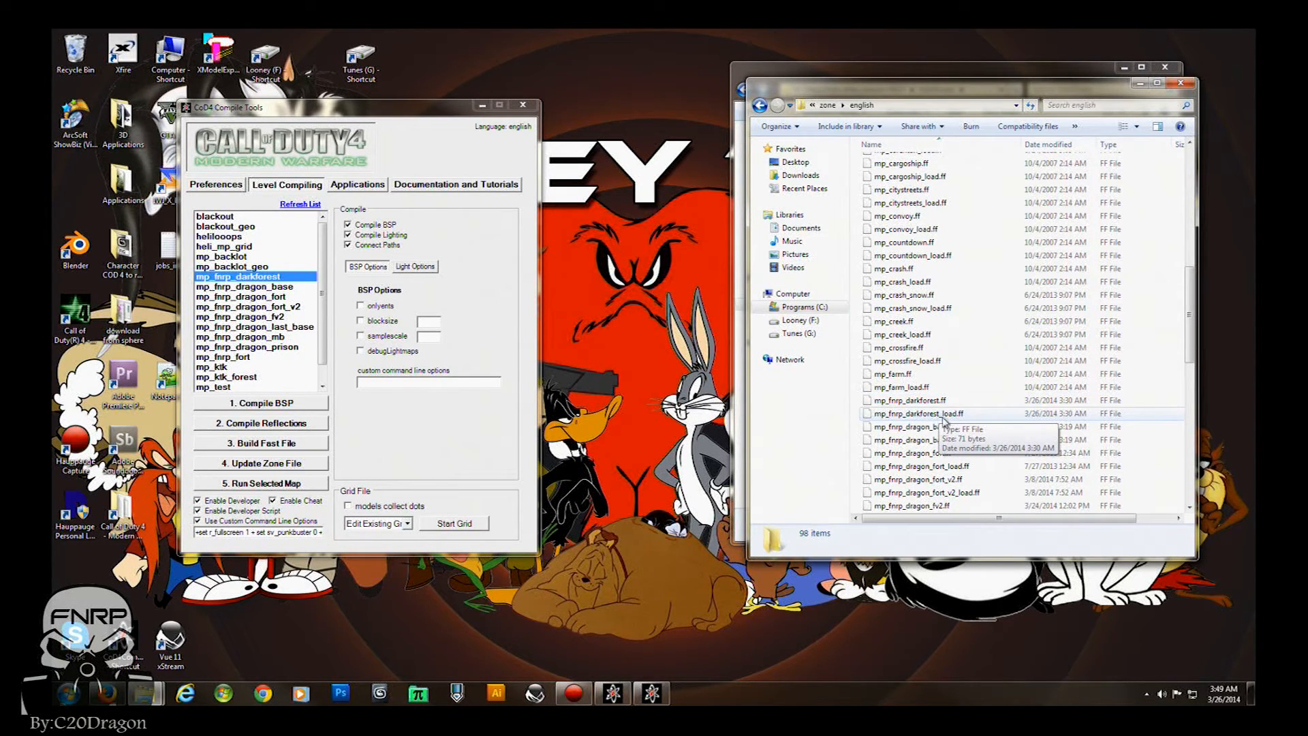
left_click(913, 401)
left_click(932, 414, "shift")
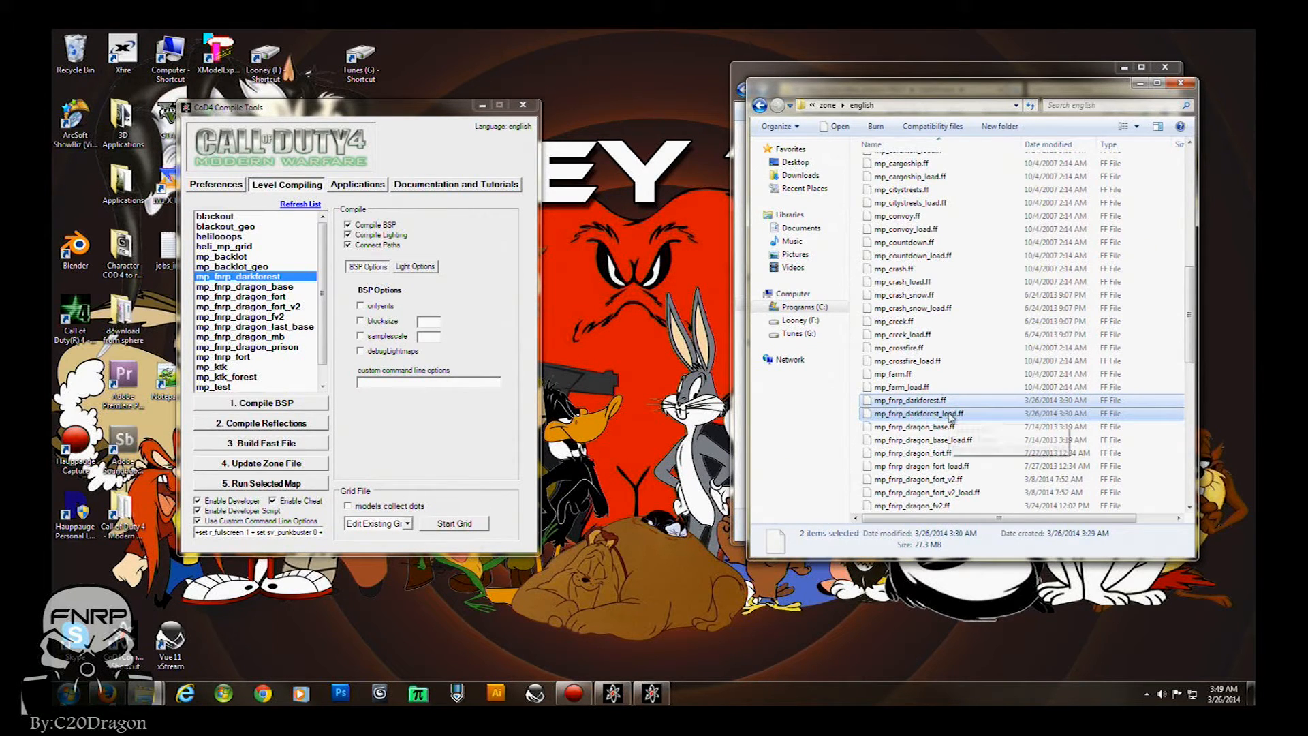
left_click_drag(900, 86, 748, 403)
left_click(912, 265)
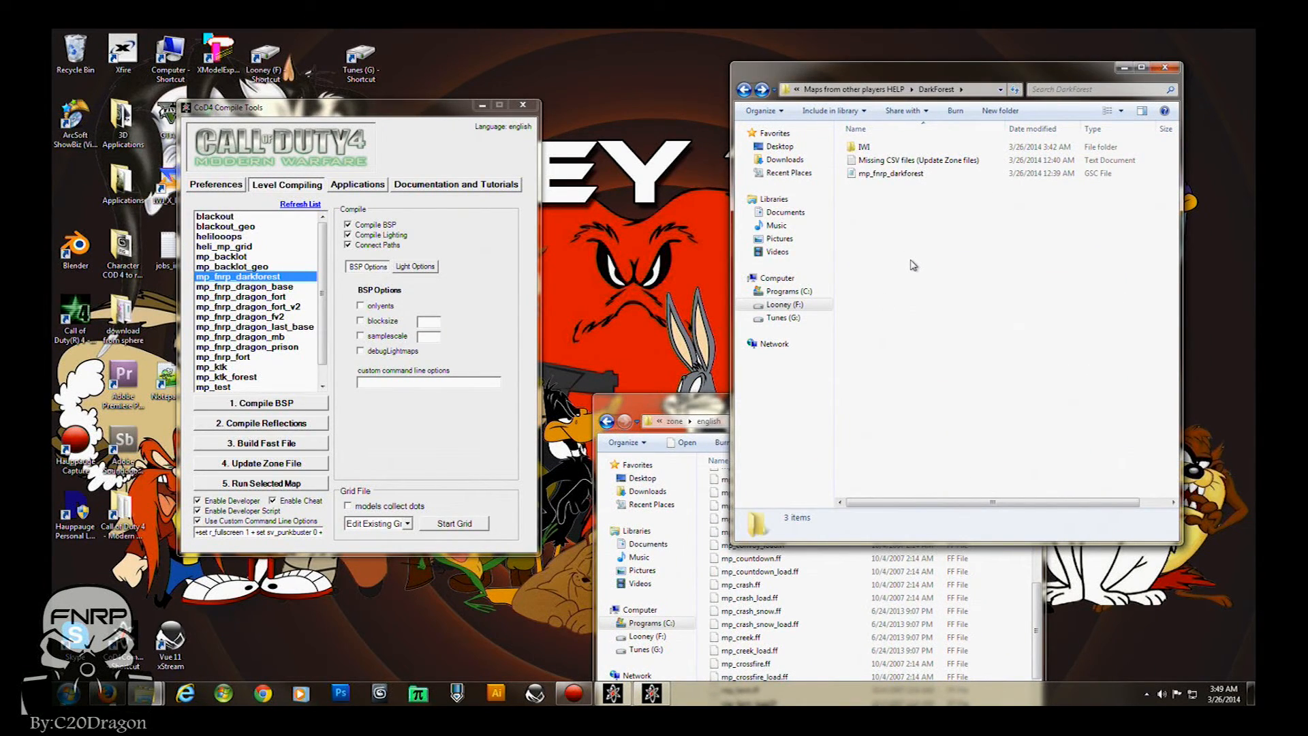
key("ctrl+v")
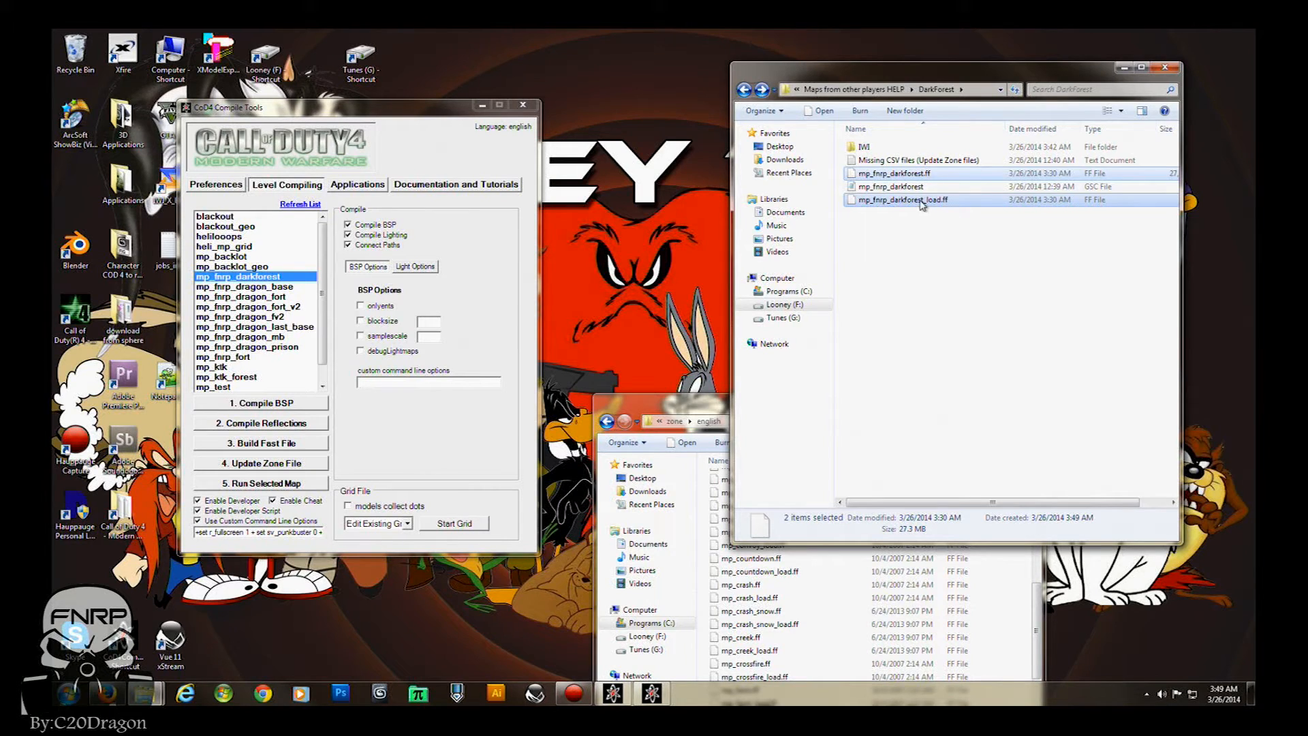
Create a folder named mp_fnrp_darkforest inside DarkForest, reusing the name copied from the mp_fnrp_darkforest.ff file
right_click(890, 176)
left_click(878, 176)
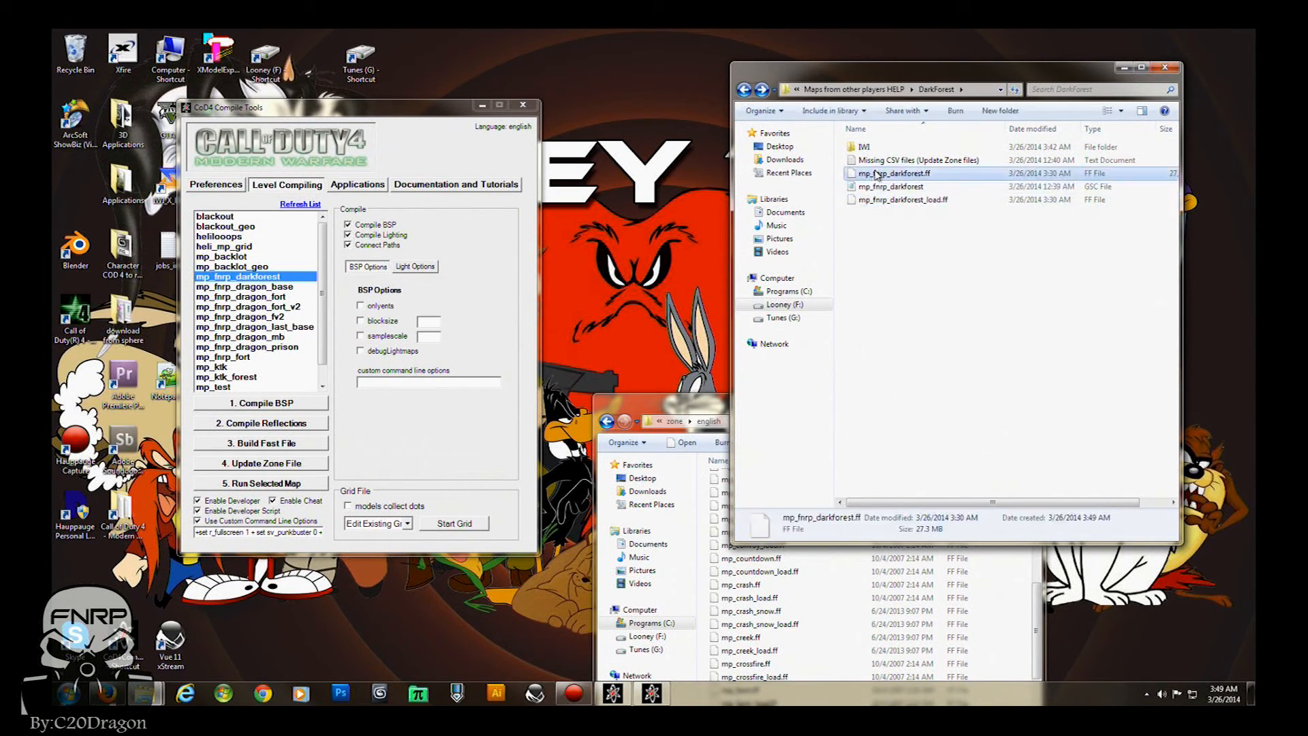
right_click(877, 176)
left_click(909, 402)
key("ctrl+c")
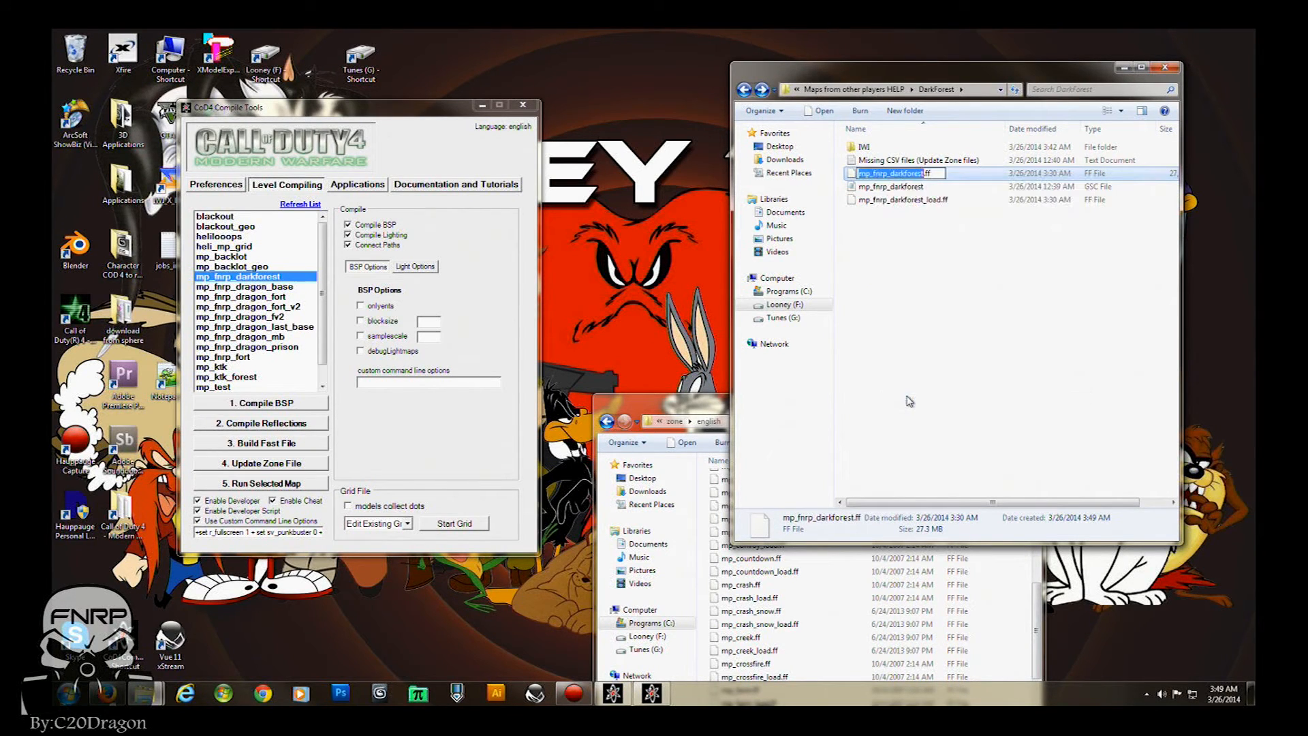
left_click(905, 111)
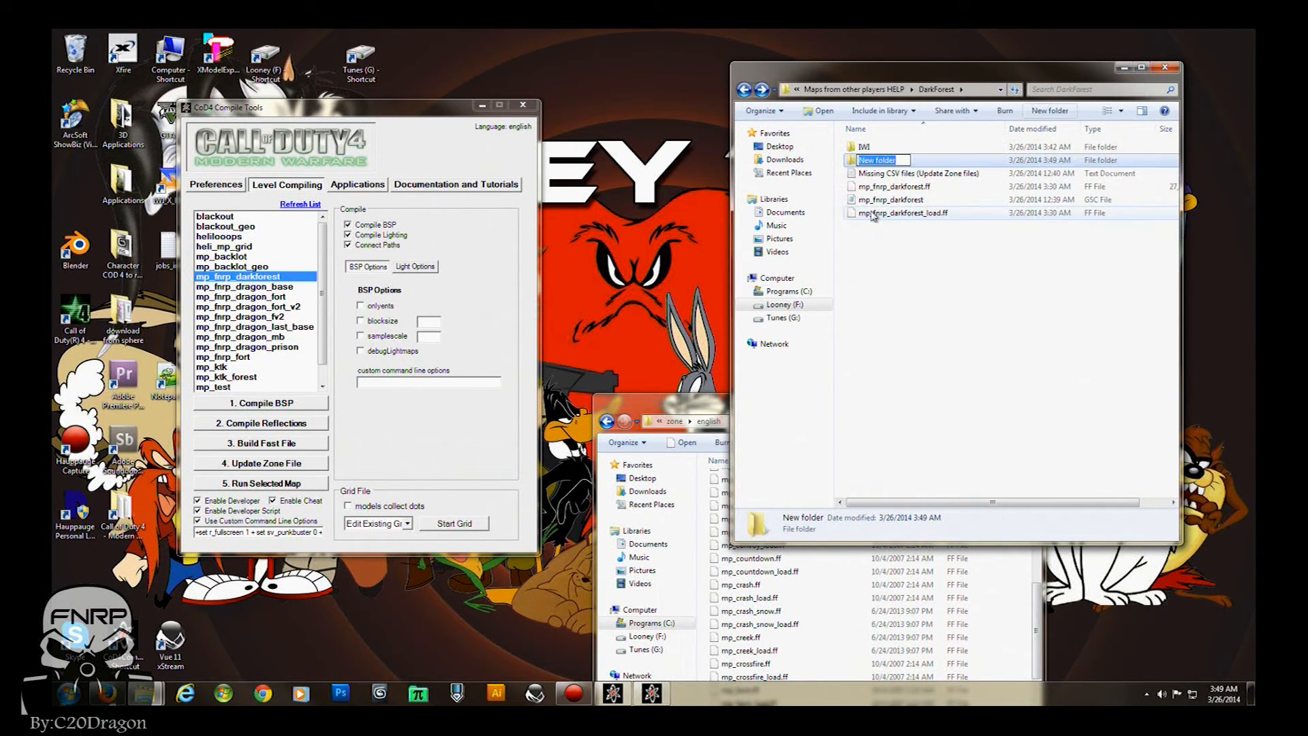
key("ctrl+v")
key("Return")
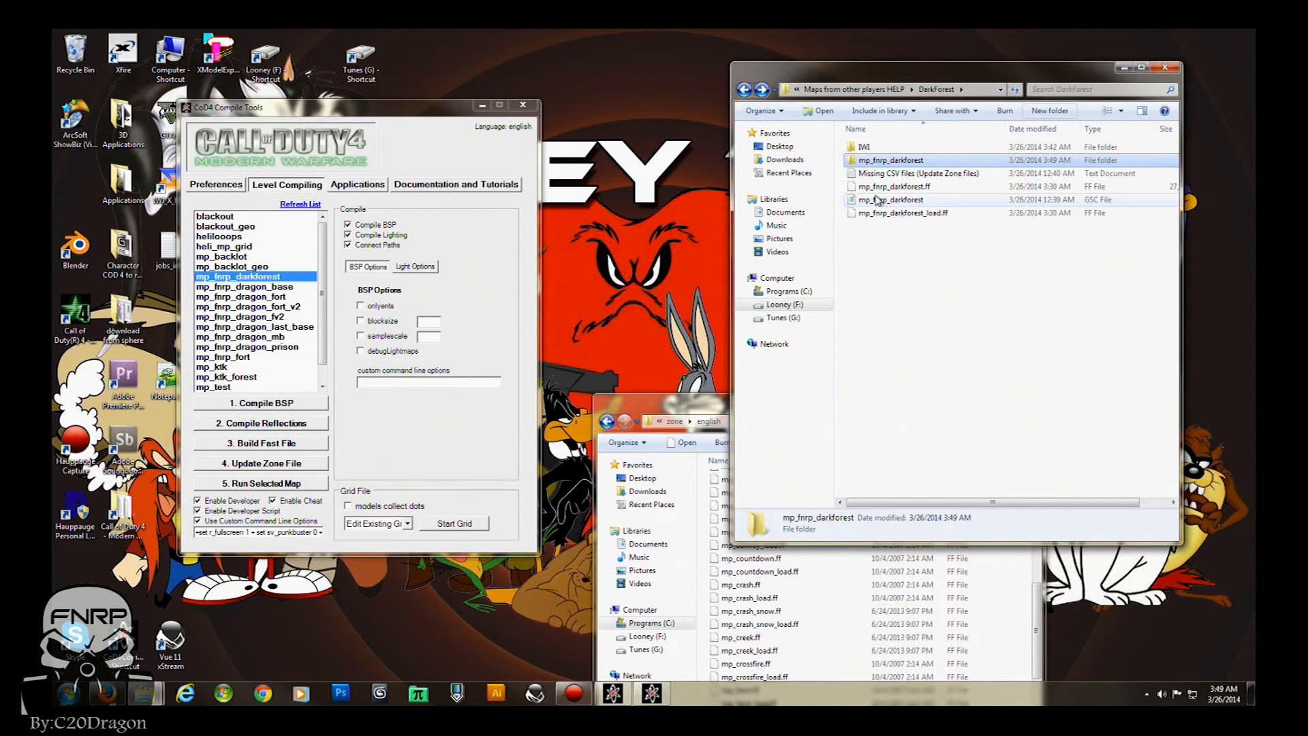
Move mp_fnrp_darkforest.ff and mp_fnrp_darkforest_load.ff into the new mp_fnrp_darkforest folder
left_click(878, 187)
left_click(879, 213, "ctrl")
left_click_drag(875, 190, 886, 160)
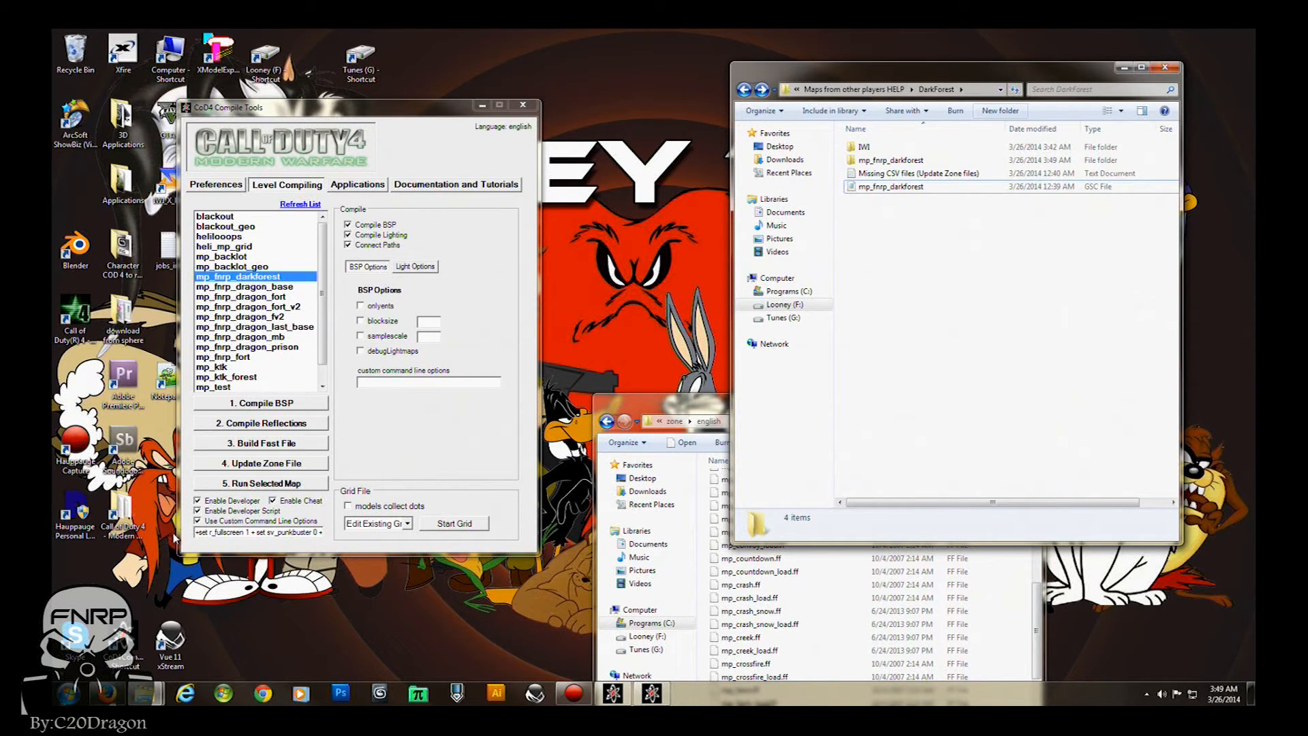
Open the mp_fnrp_dragon_fv2 folder in Call of Duty 4's usermaps to examine which files a finished map contains
double_click(122, 515)
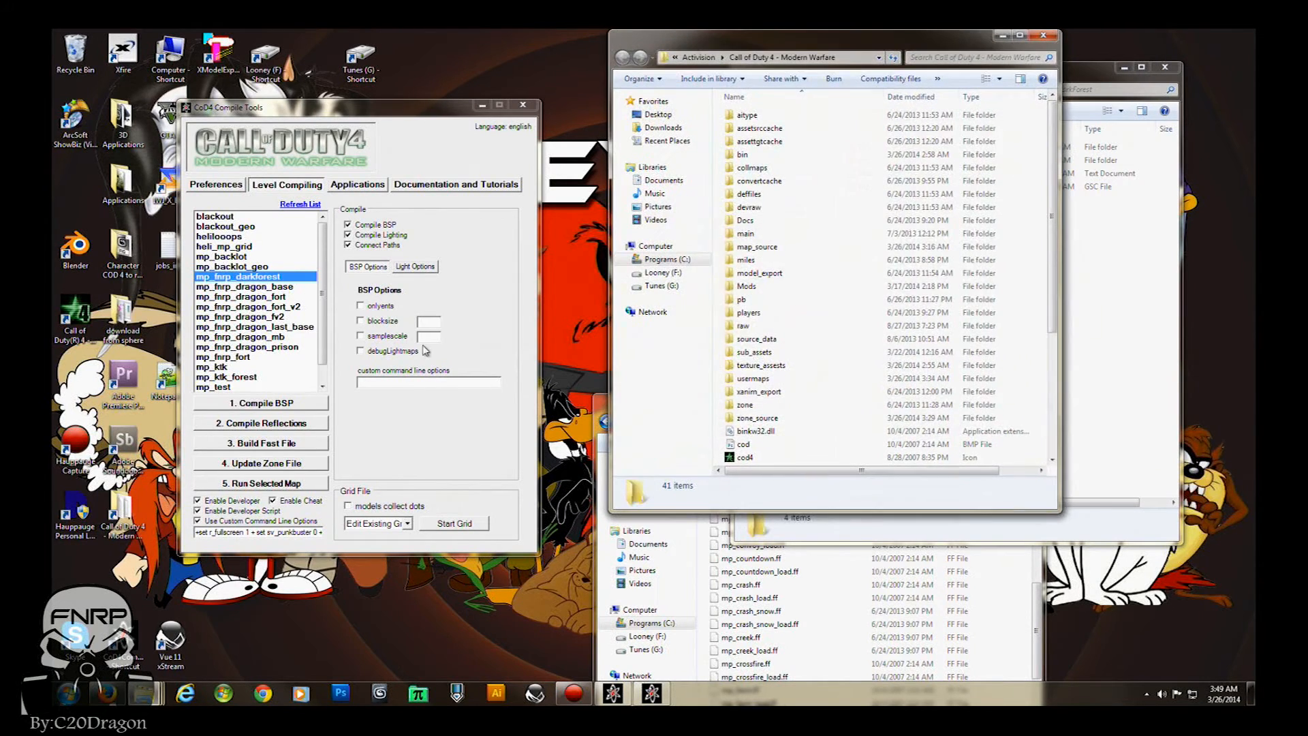
double_click(753, 378)
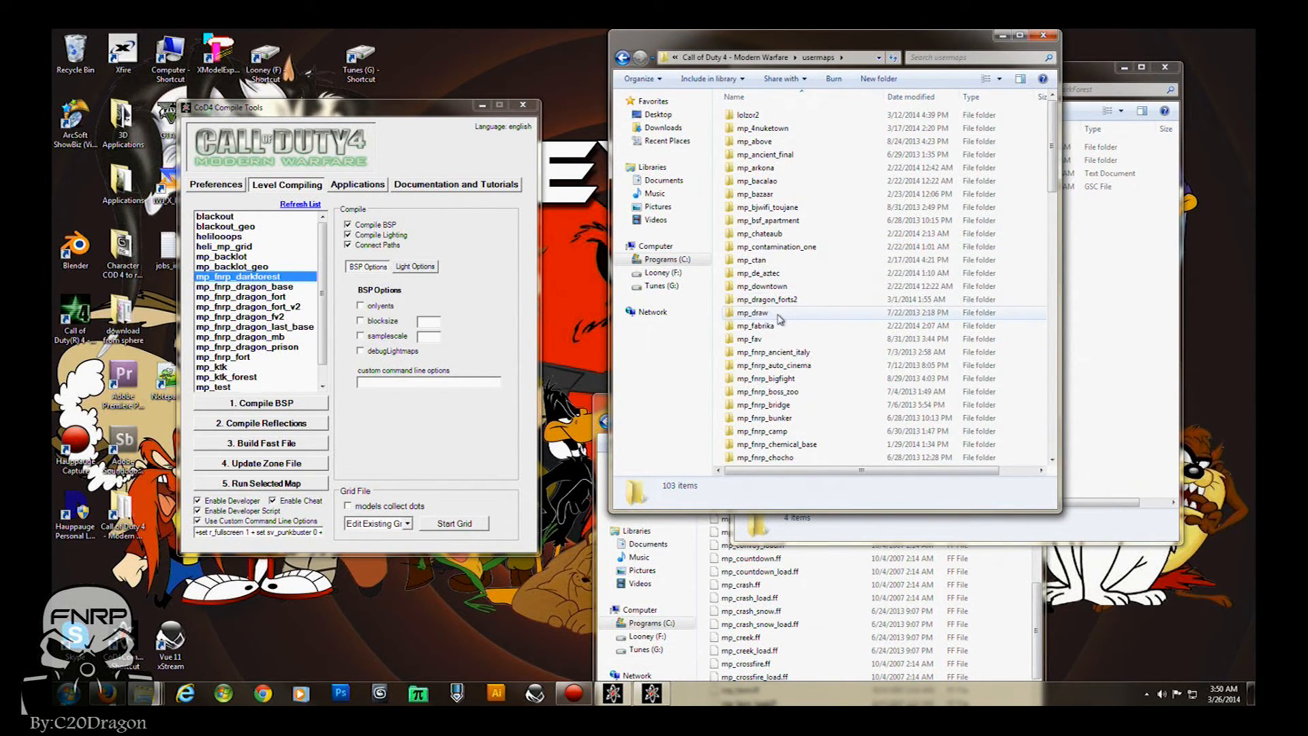
scroll(777, 324, "down", 5)
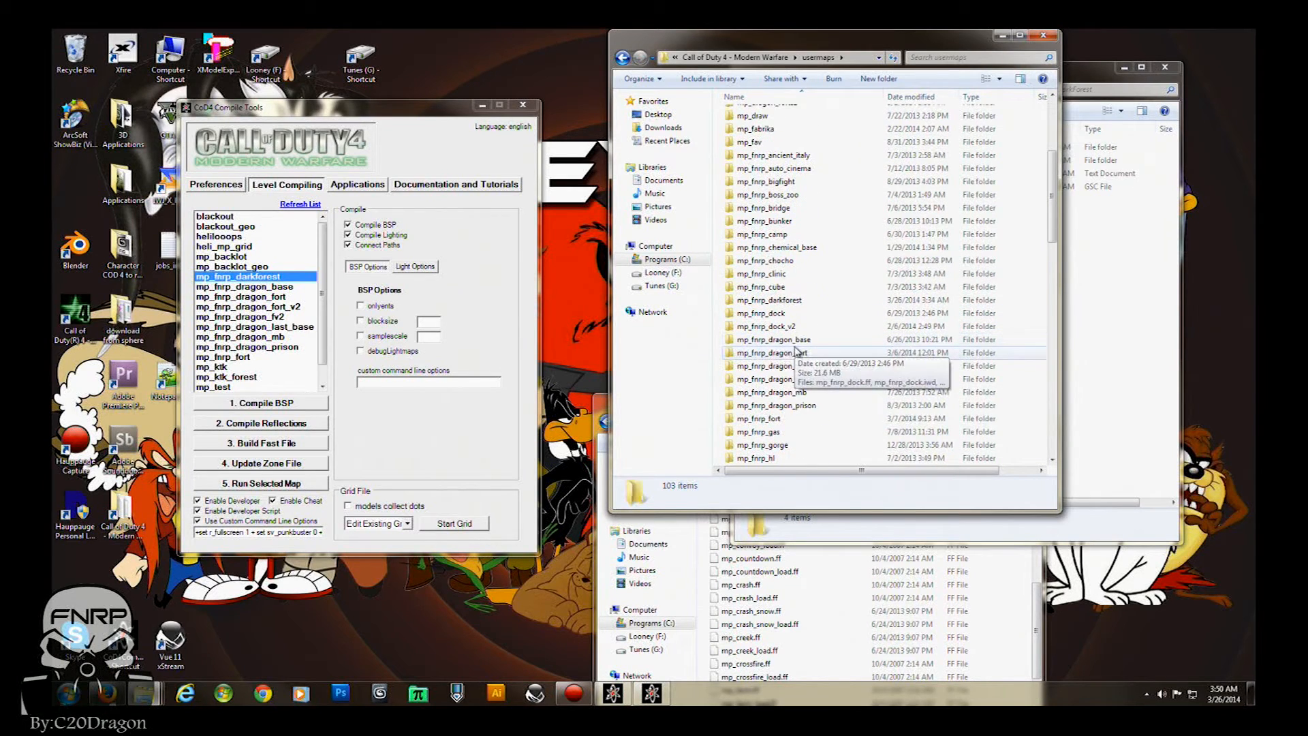
double_click(790, 366)
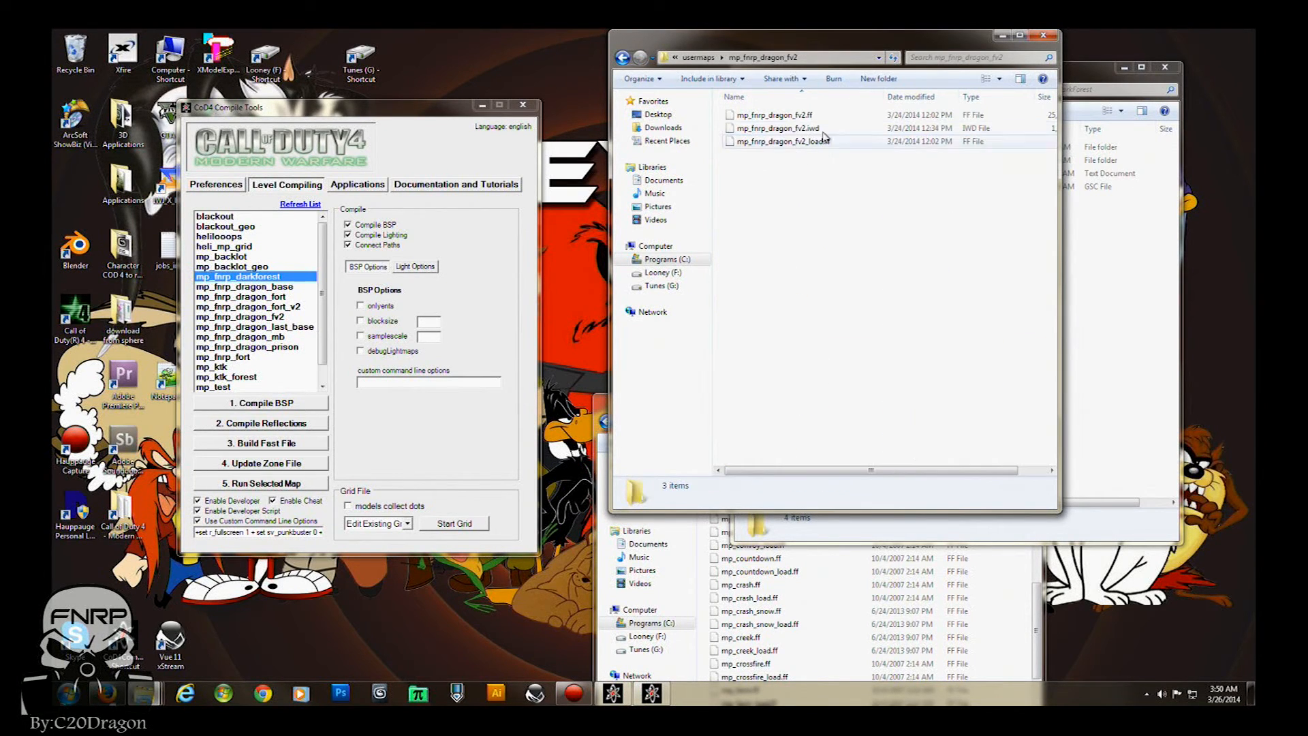
Copy mp_fnrp_dragon_fv2.iwd from the usermaps folder into DarkForest's mp_fnrp_darkforest folder
left_click(768, 131)
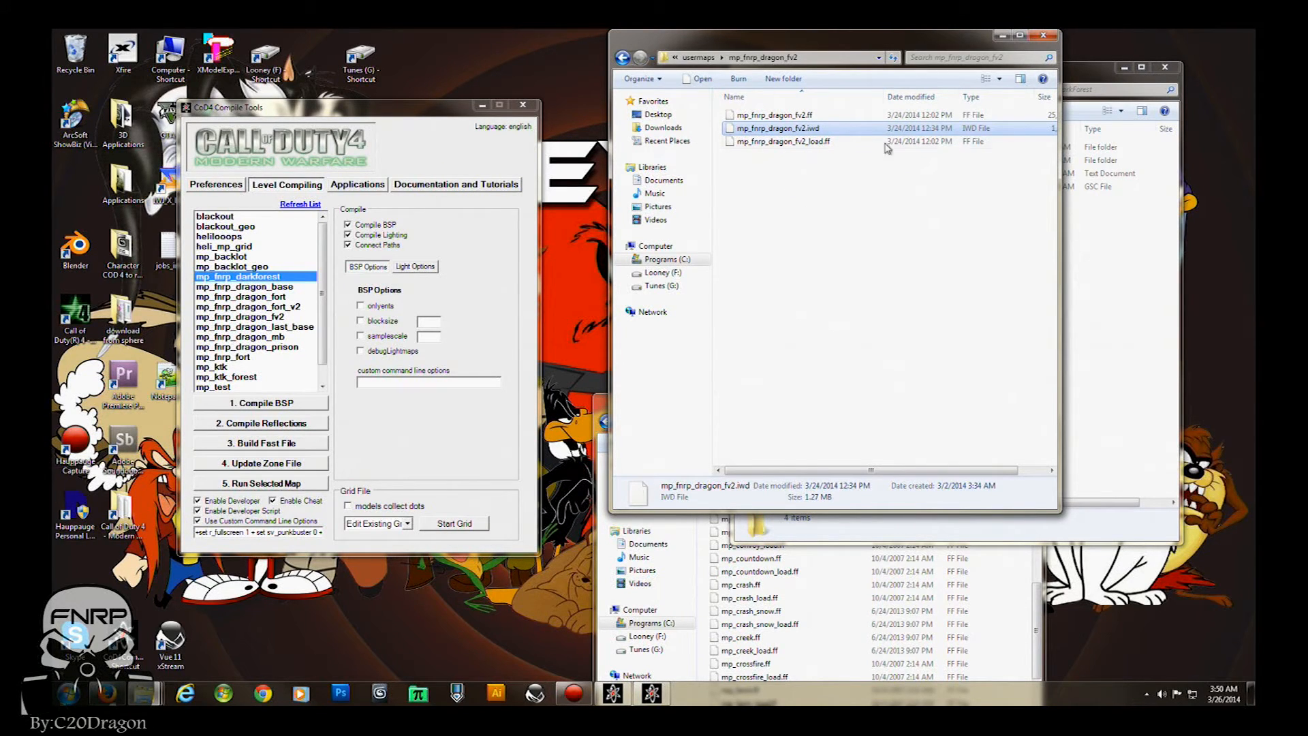
left_click(1102, 75)
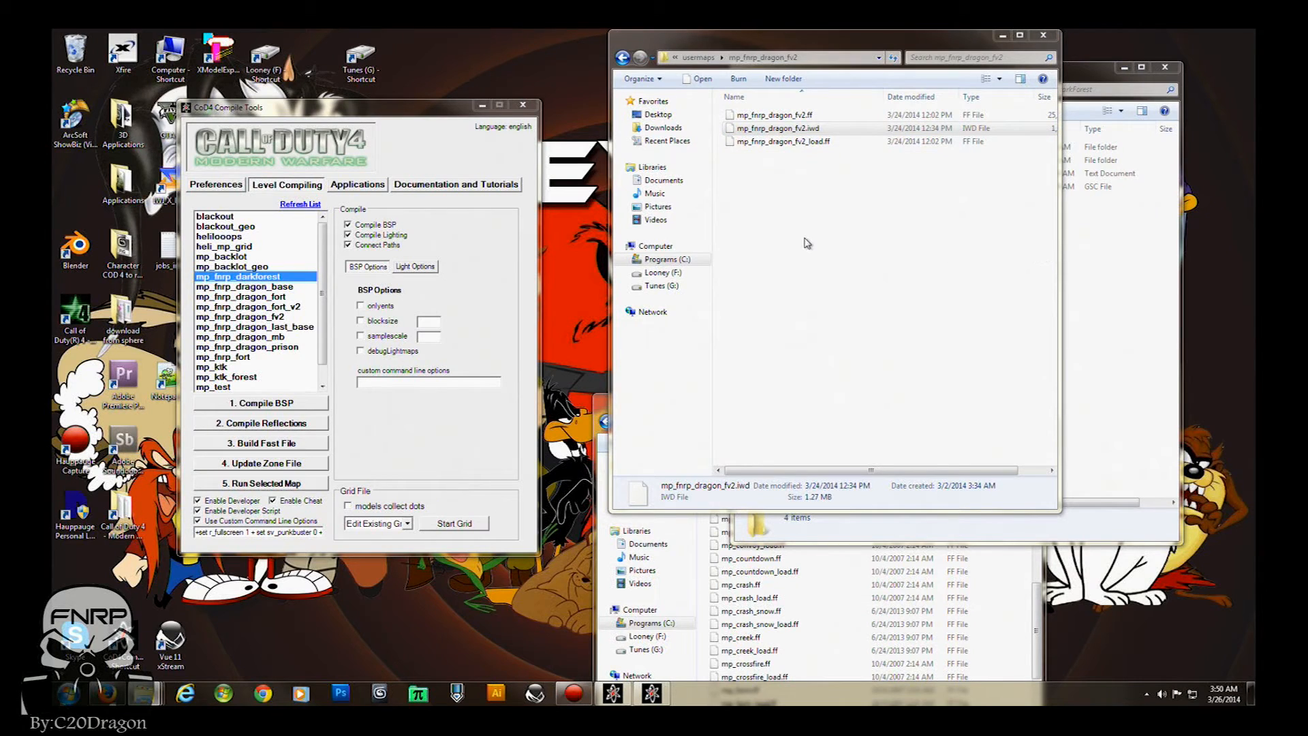
left_click(1105, 256)
double_click(886, 160)
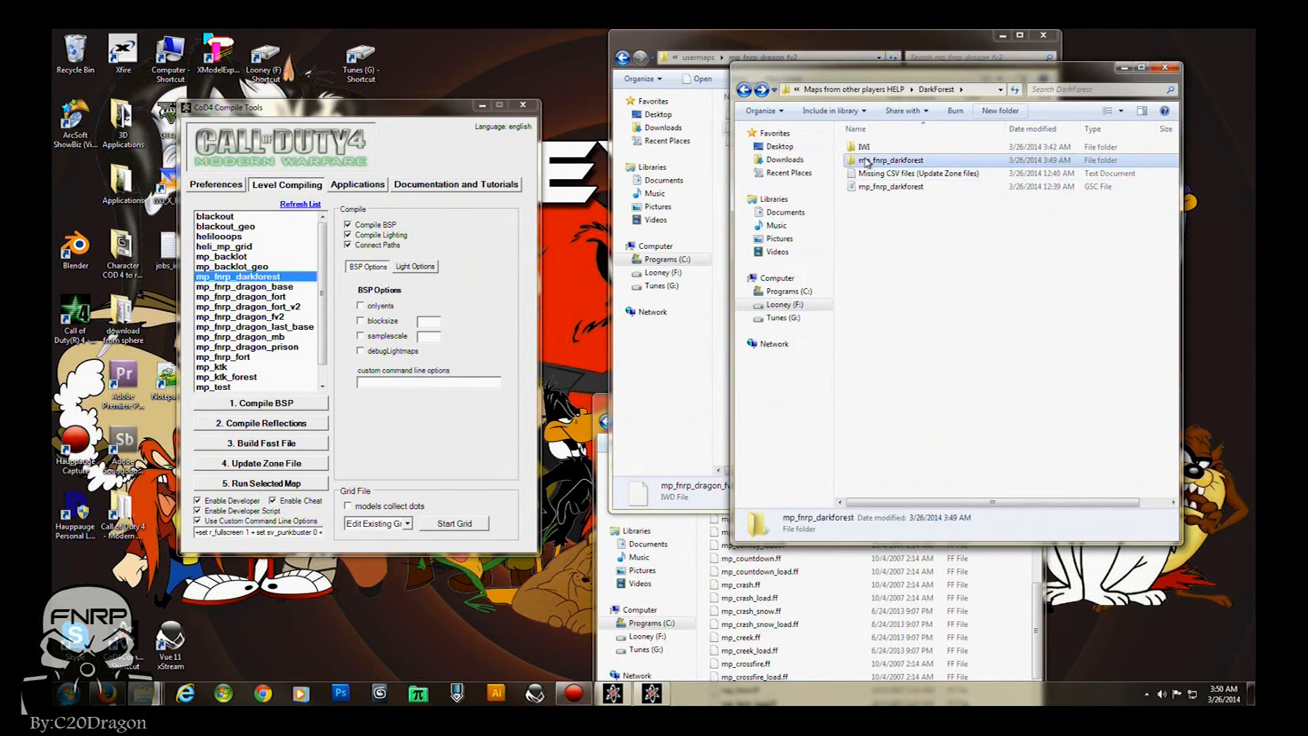
key("ctrl+v")
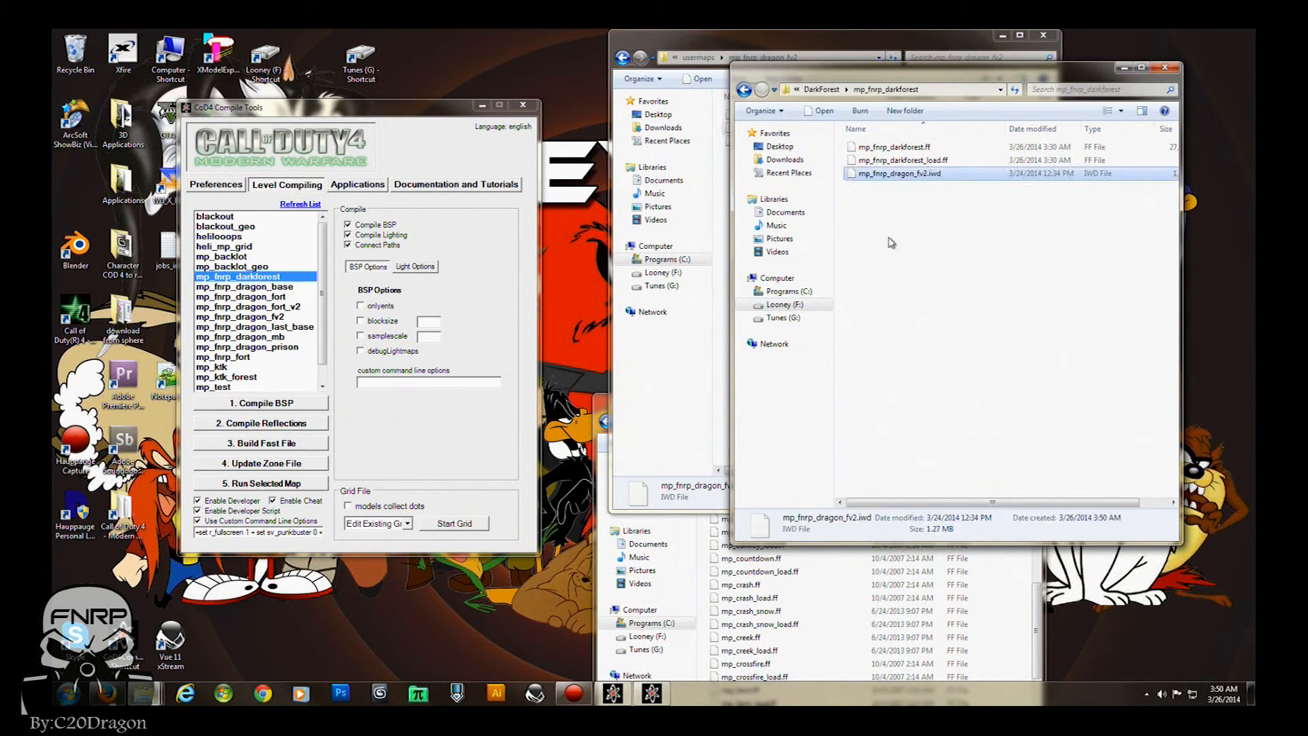
Rename the copied IWD file as mp_fnrp_darkforest.iwd, reusing the name copied from mp_fnrp_darkforest.ff
left_click(885, 148)
right_click(886, 149)
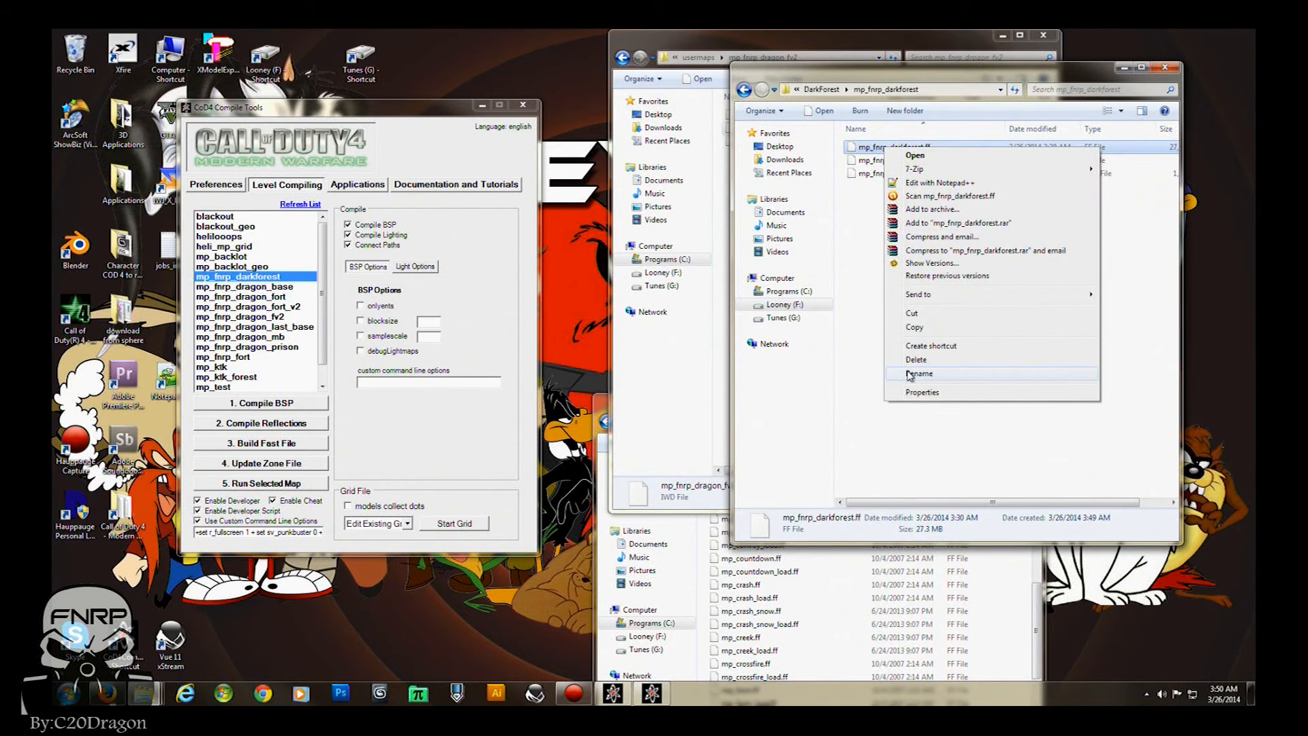
left_click(909, 374)
key("ctrl+c")
key("Return")
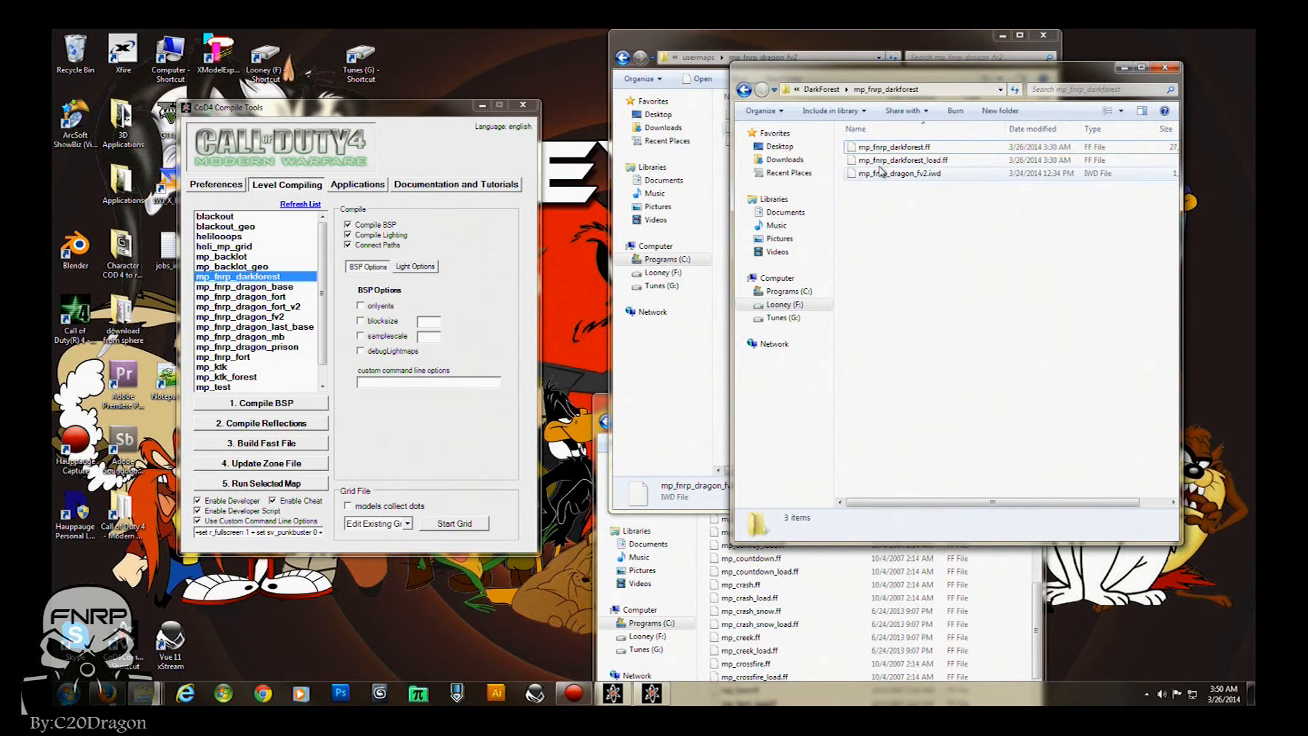
left_click(893, 175)
right_click(894, 176)
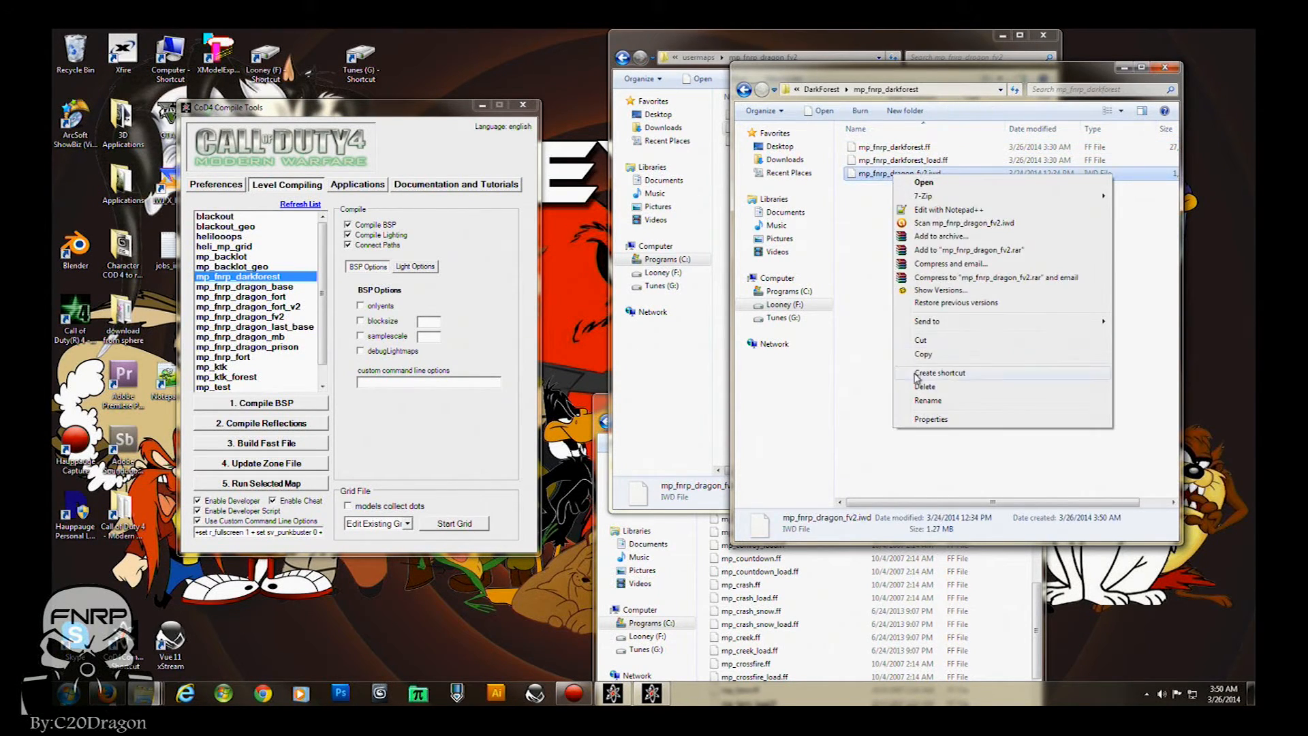
left_click(926, 402)
key("ctrl+v")
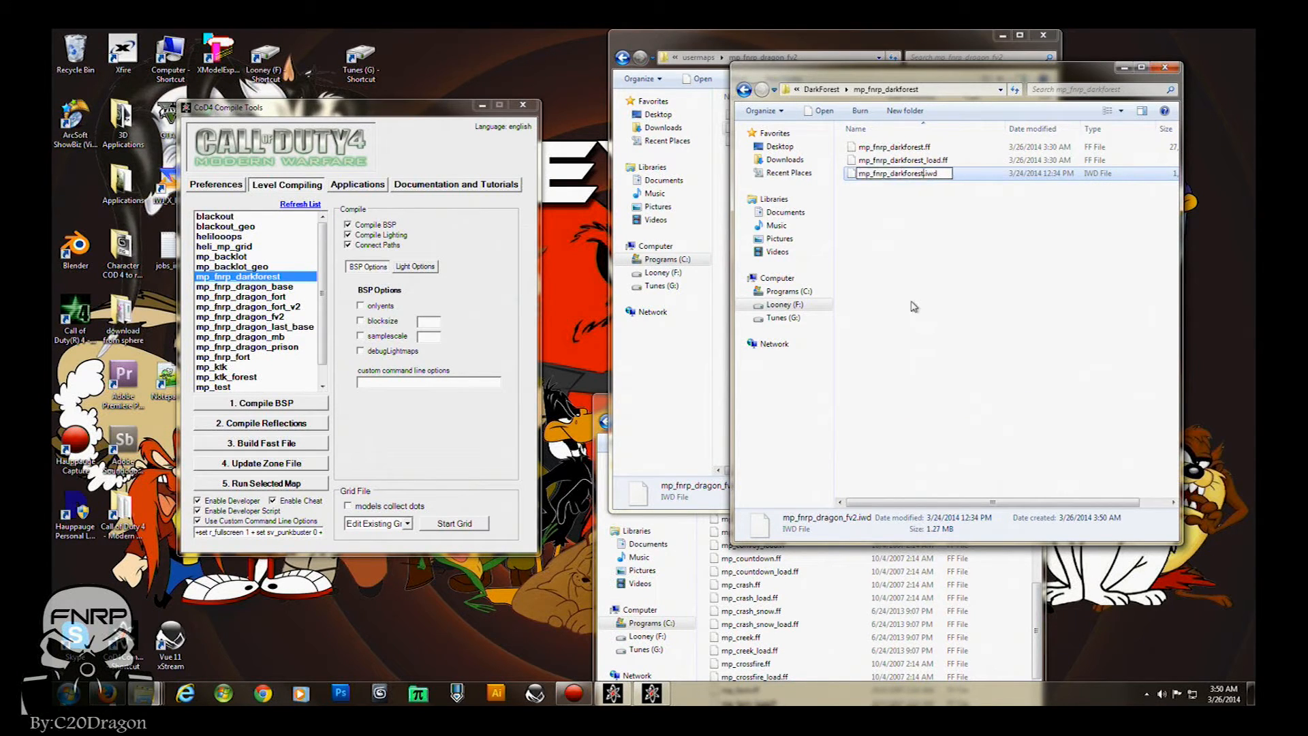
left_click(914, 250)
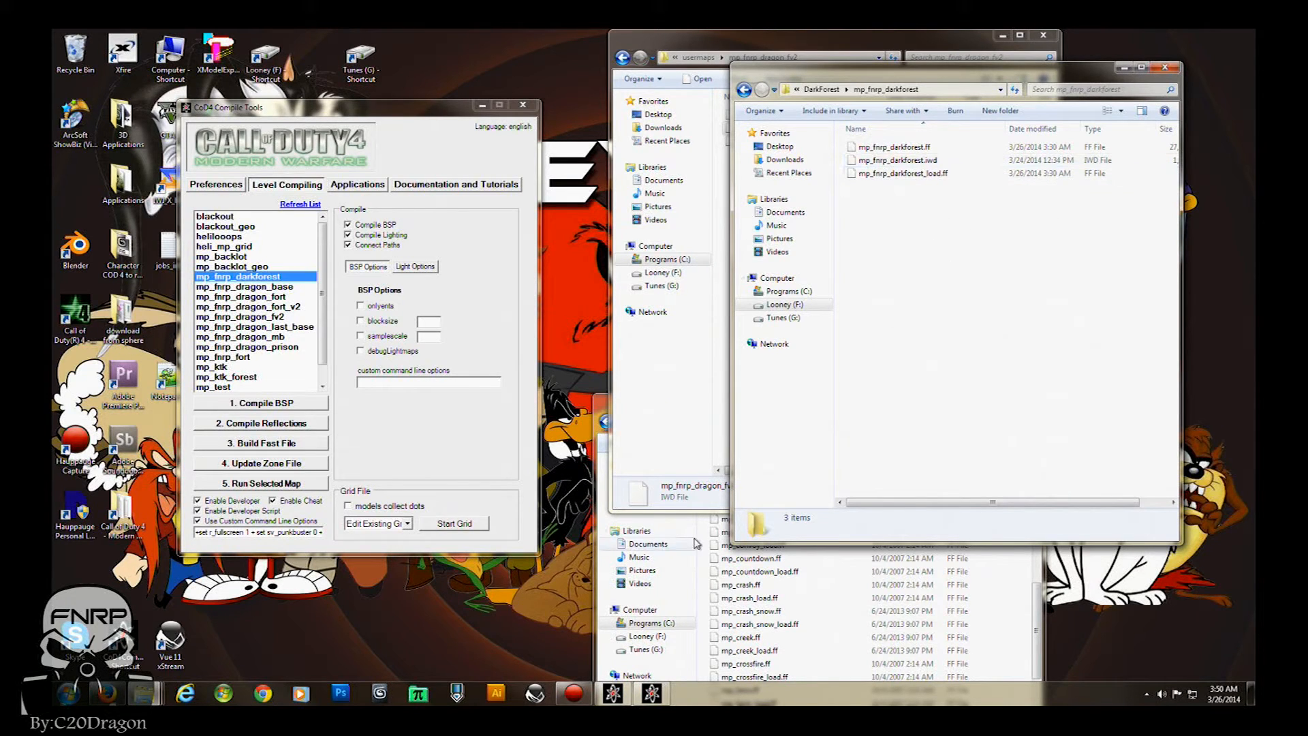
Switch to PakScape and open mp_fnrp_darkforest.iwd from the mp_fnrp_darkforest folder in it
left_click(417, 695)
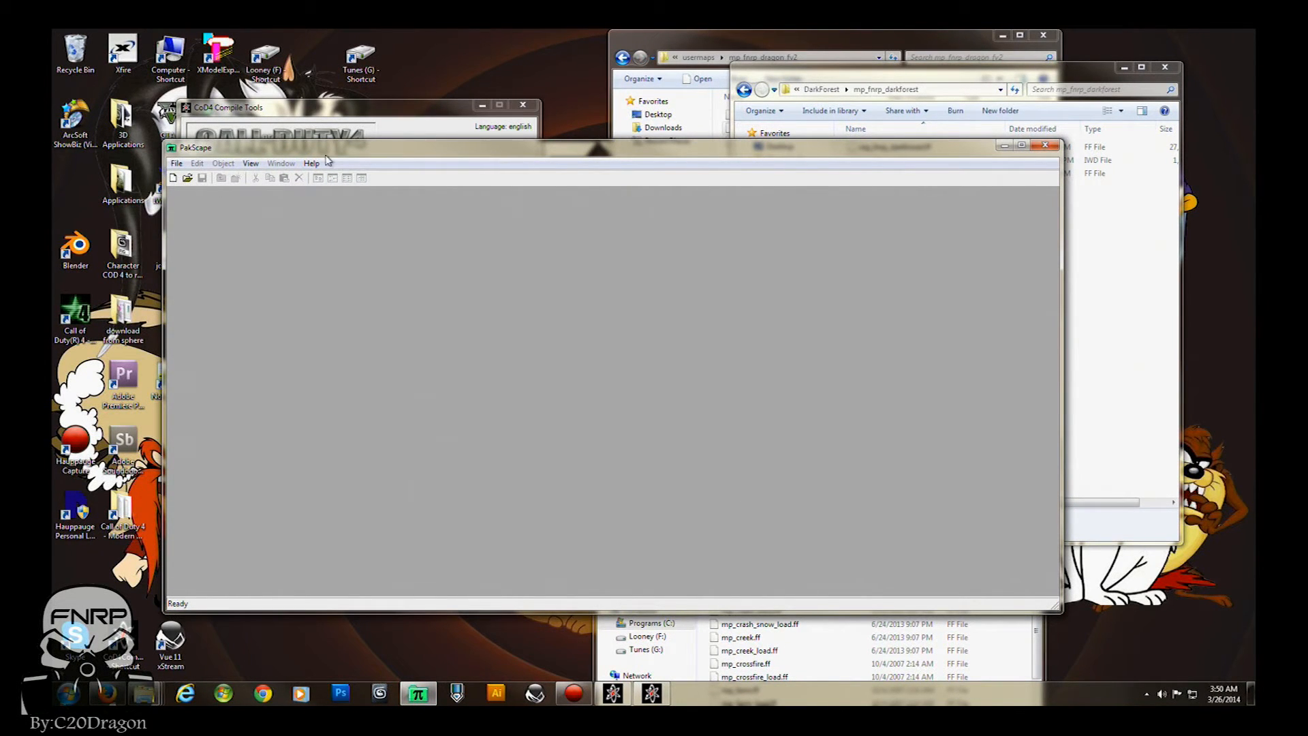
left_click(1105, 261)
left_click_drag(900, 165, 408, 312)
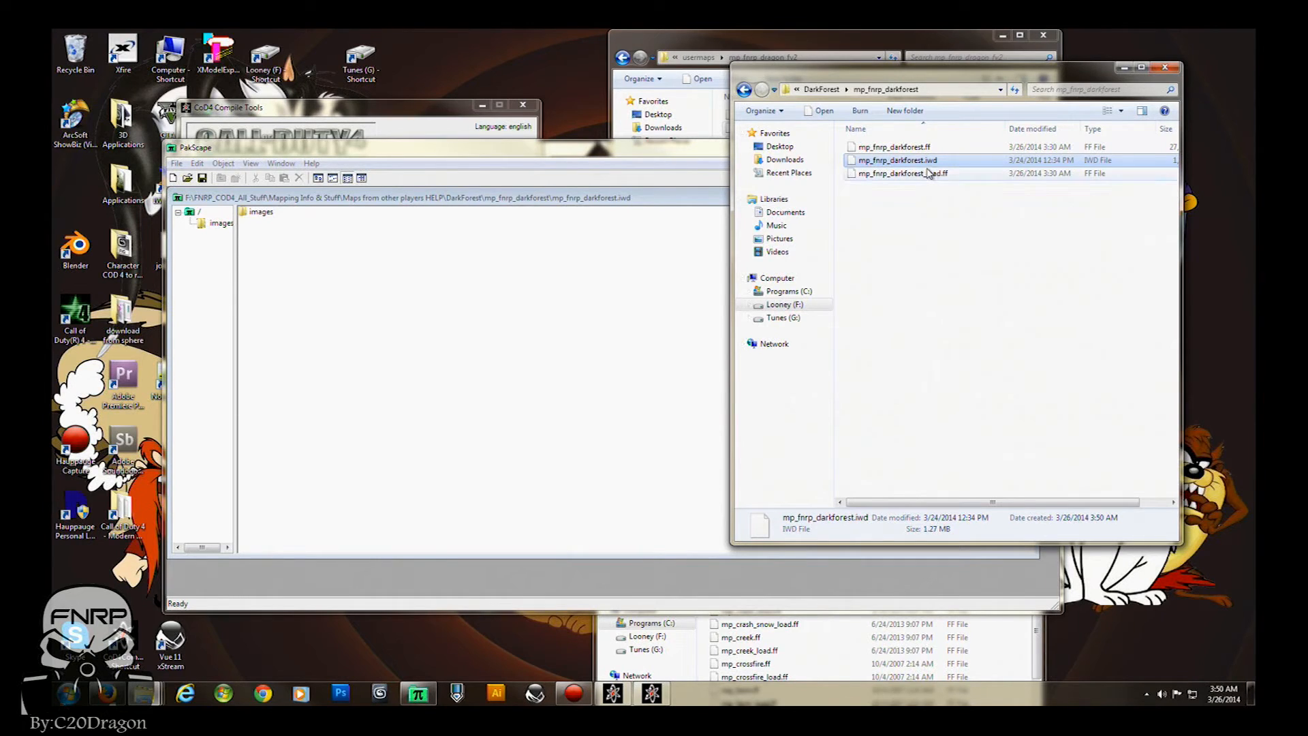
Delete all the old IWI files from the archive's images folder
left_click(256, 216)
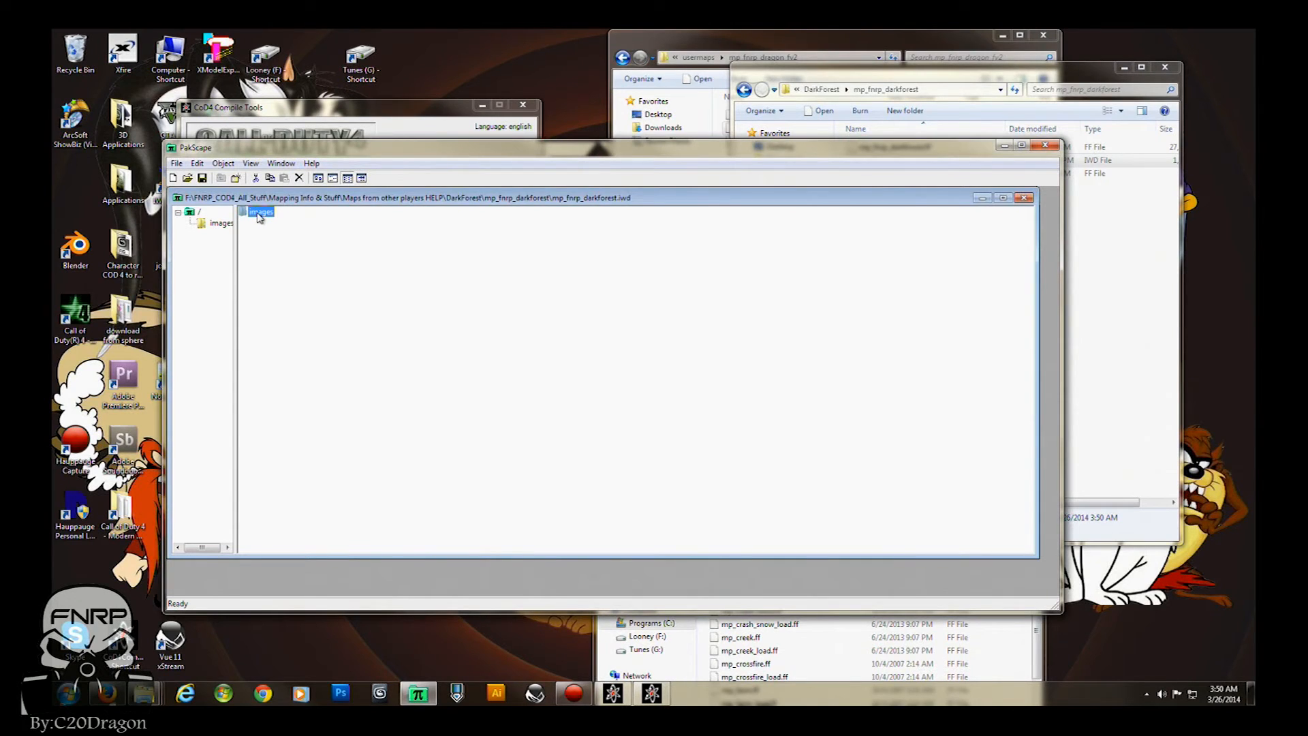
double_click(259, 215)
left_click_drag(337, 483, 282, 238)
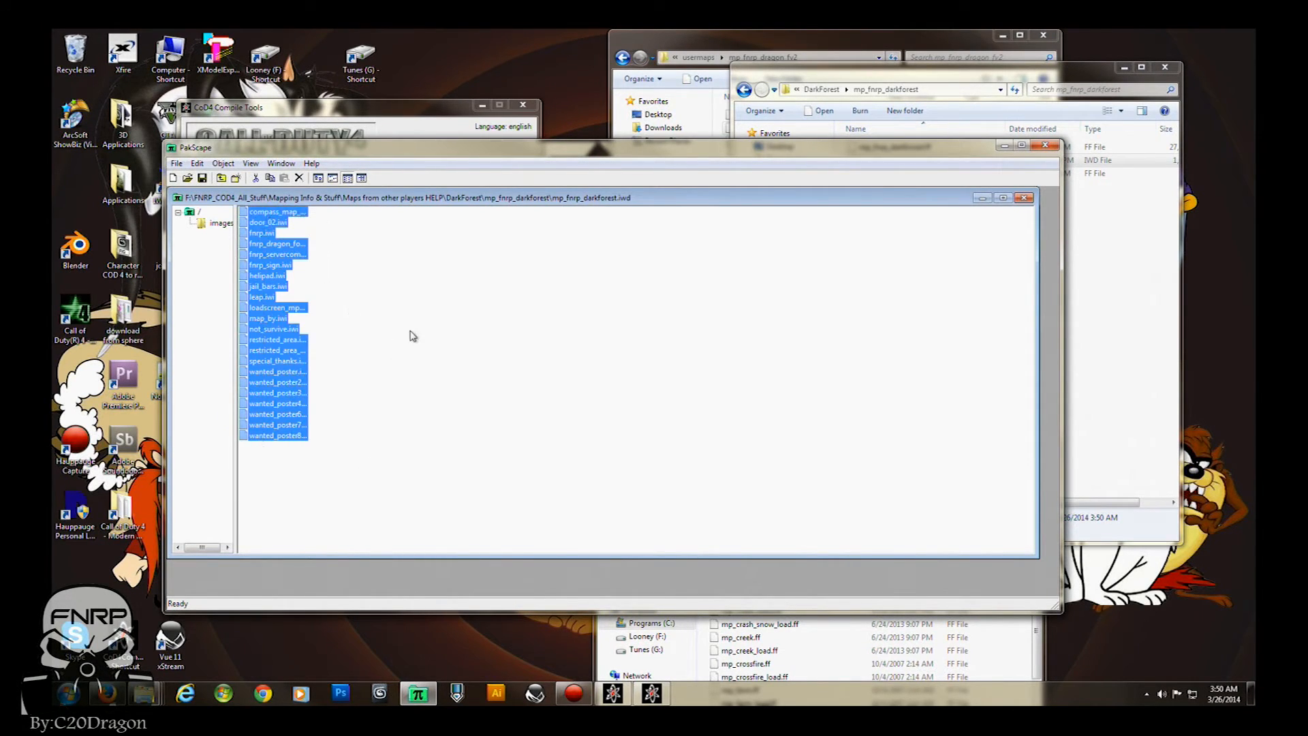
key("Delete")
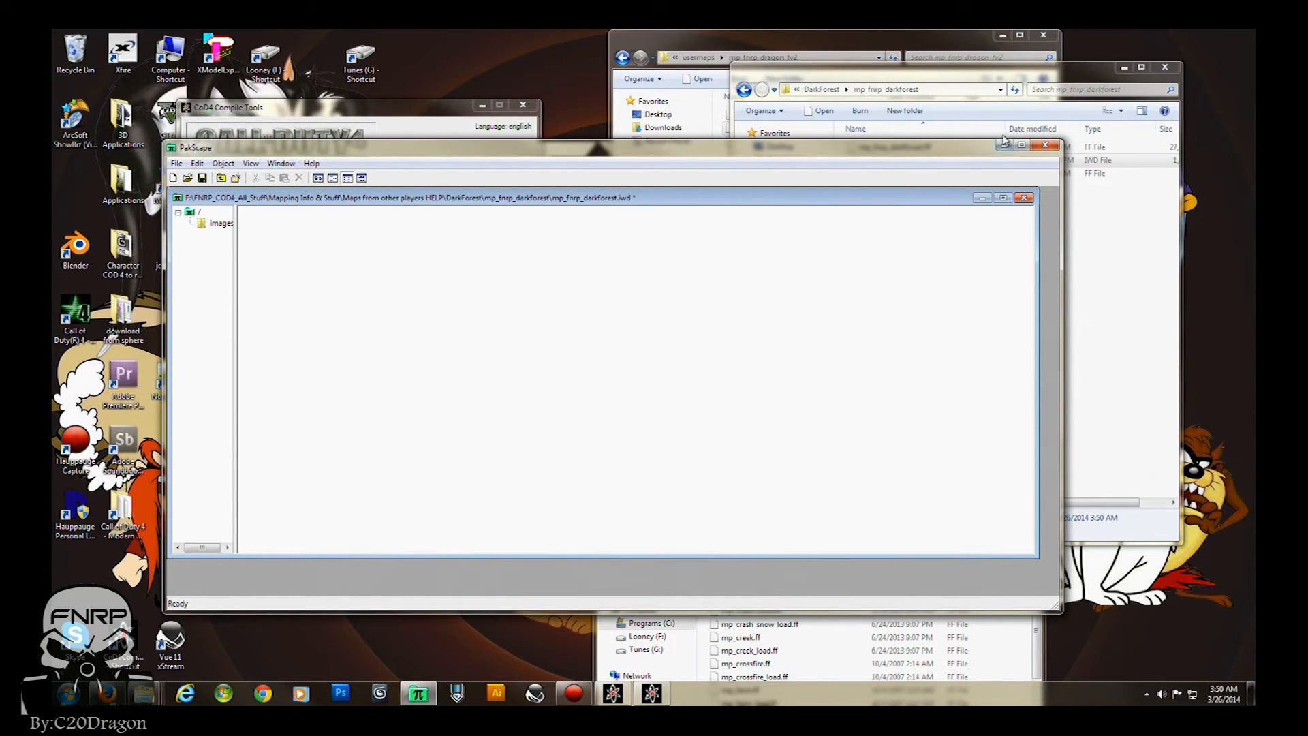
Open the raw\images folder of the Call of Duty 4 - Modern Warfare installation beside the DarkForest file window
left_click_drag(980, 76, 1052, 117)
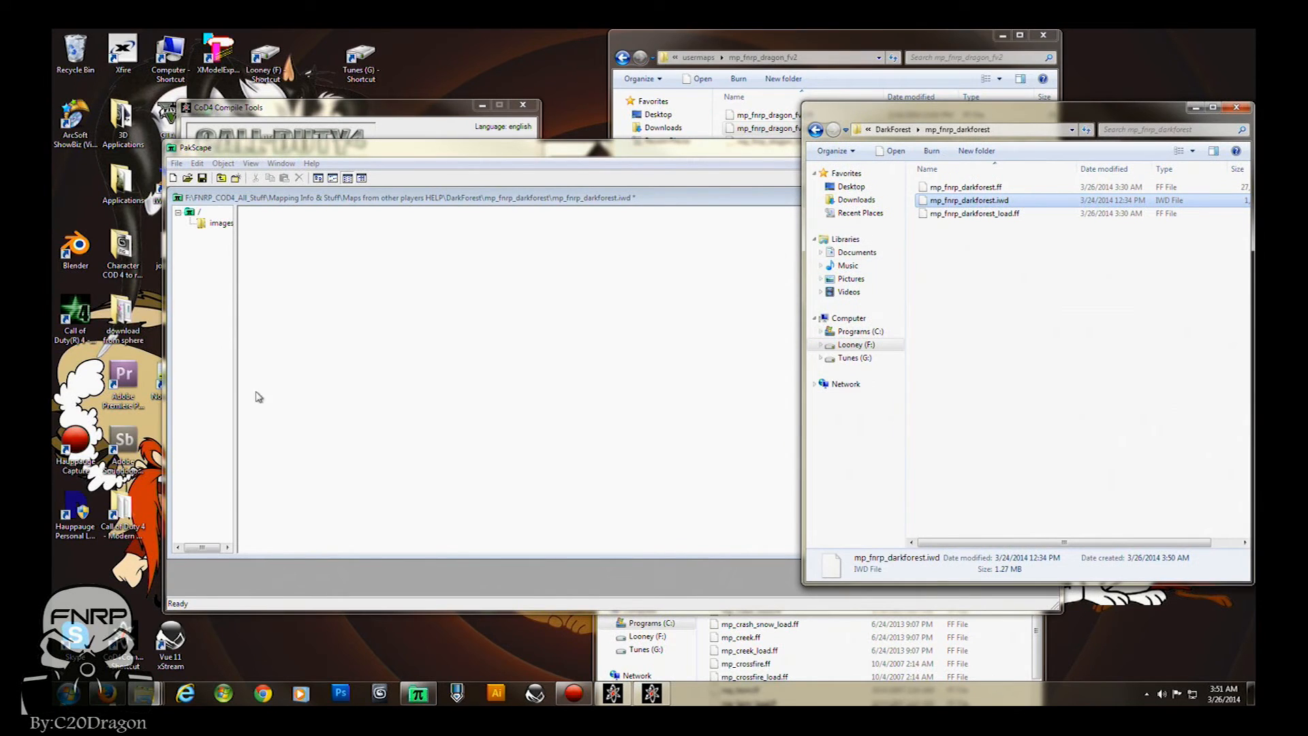
double_click(121, 515)
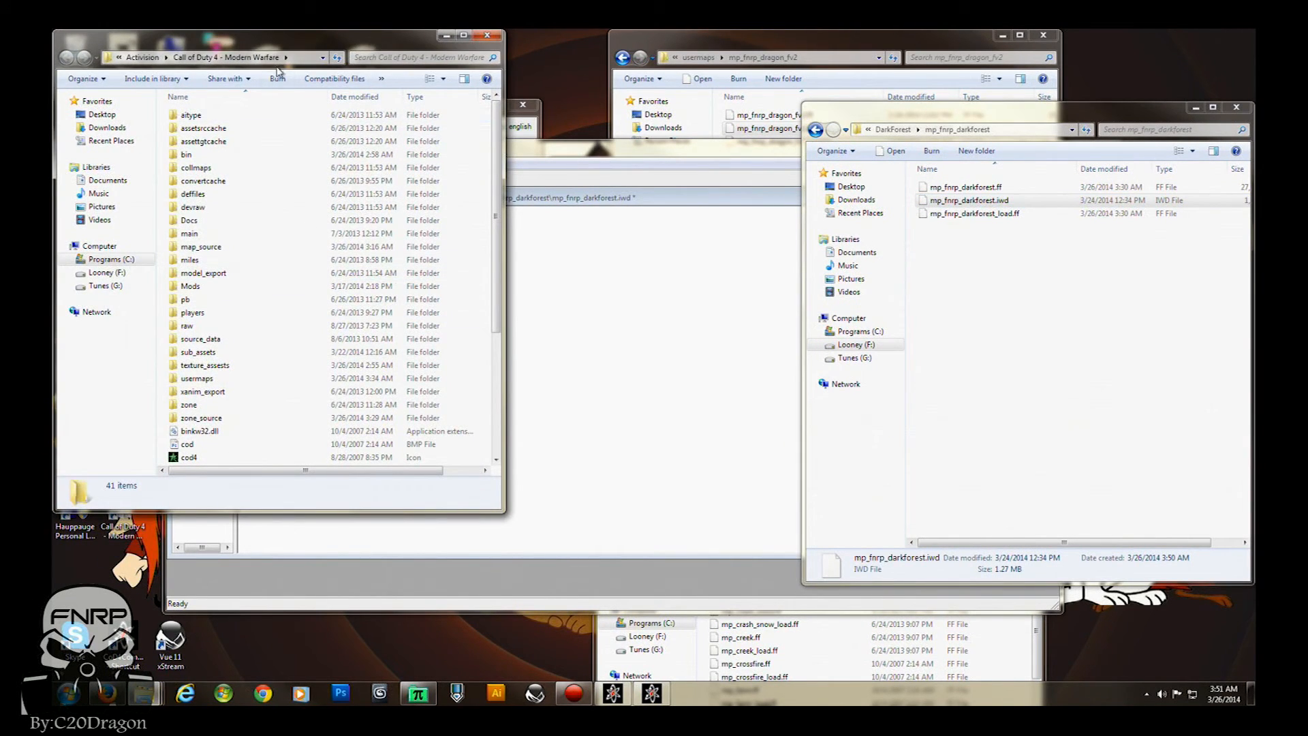
left_click_drag(267, 46, 381, 66)
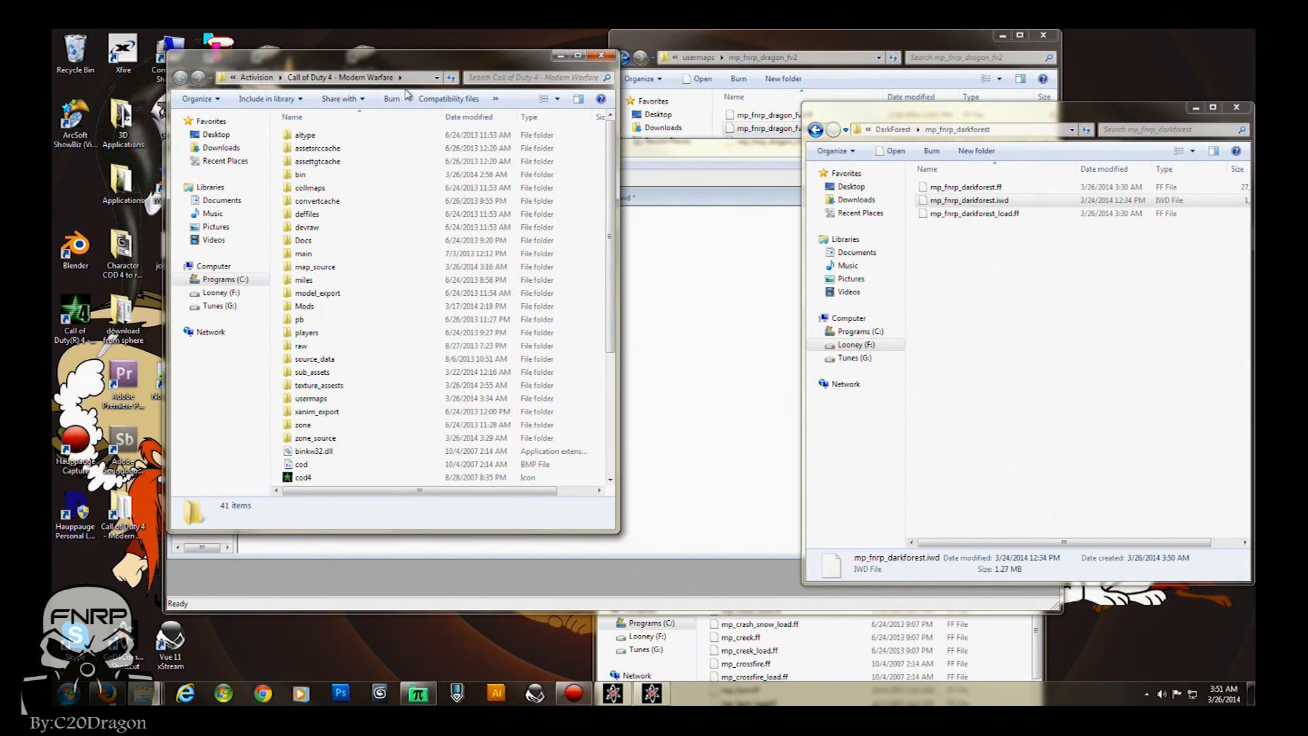
double_click(300, 346)
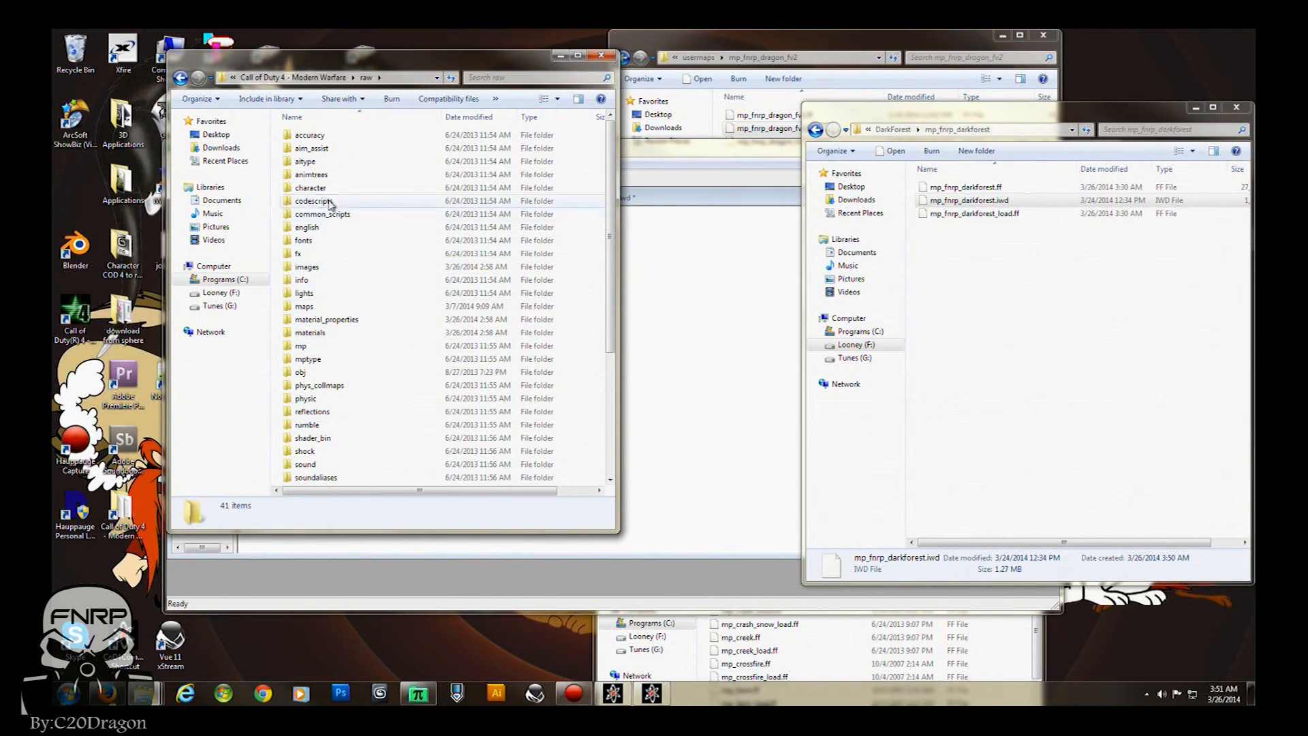
double_click(315, 267)
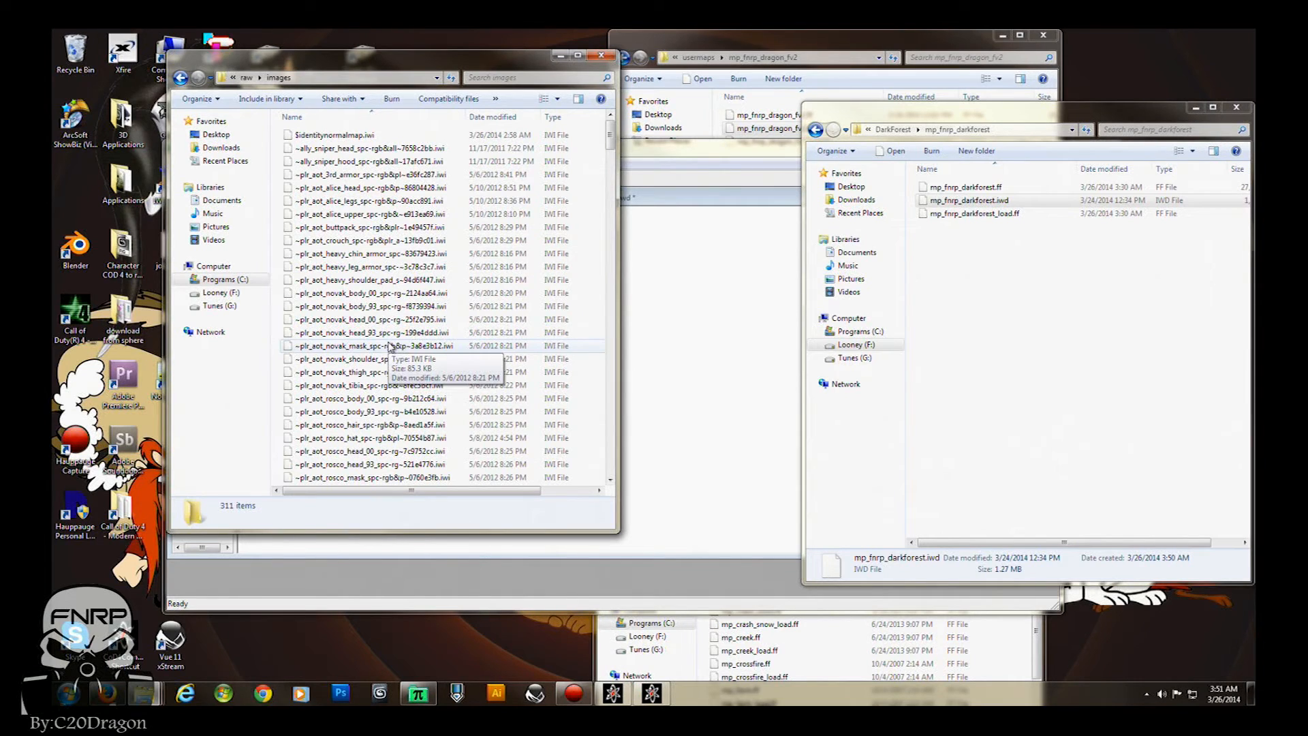
Copy barn_doors.iwi and darkforest_by.iwi from raw\images into DarkForest's IWI folder, replacing the existing barn_doors.iwi
scroll(413, 327, "down", 4)
scroll(393, 383, "down", 3)
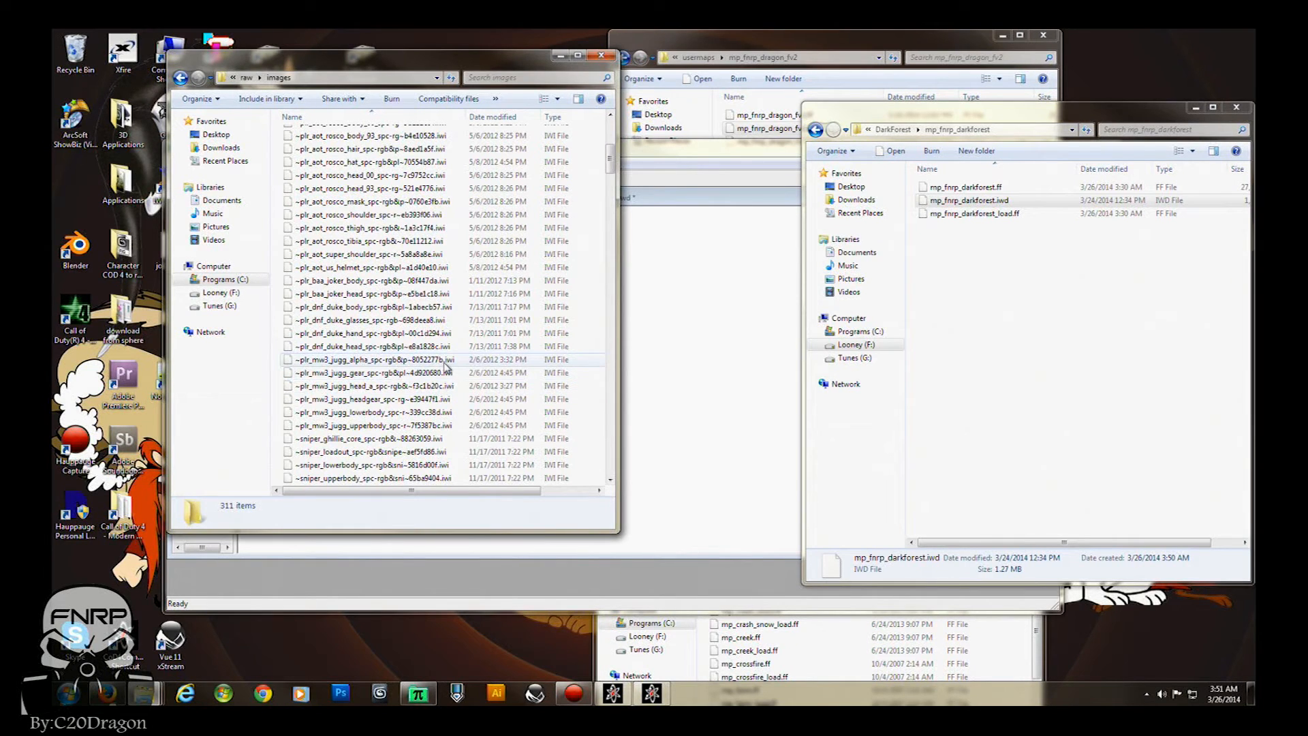
scroll(382, 395, "down", 9)
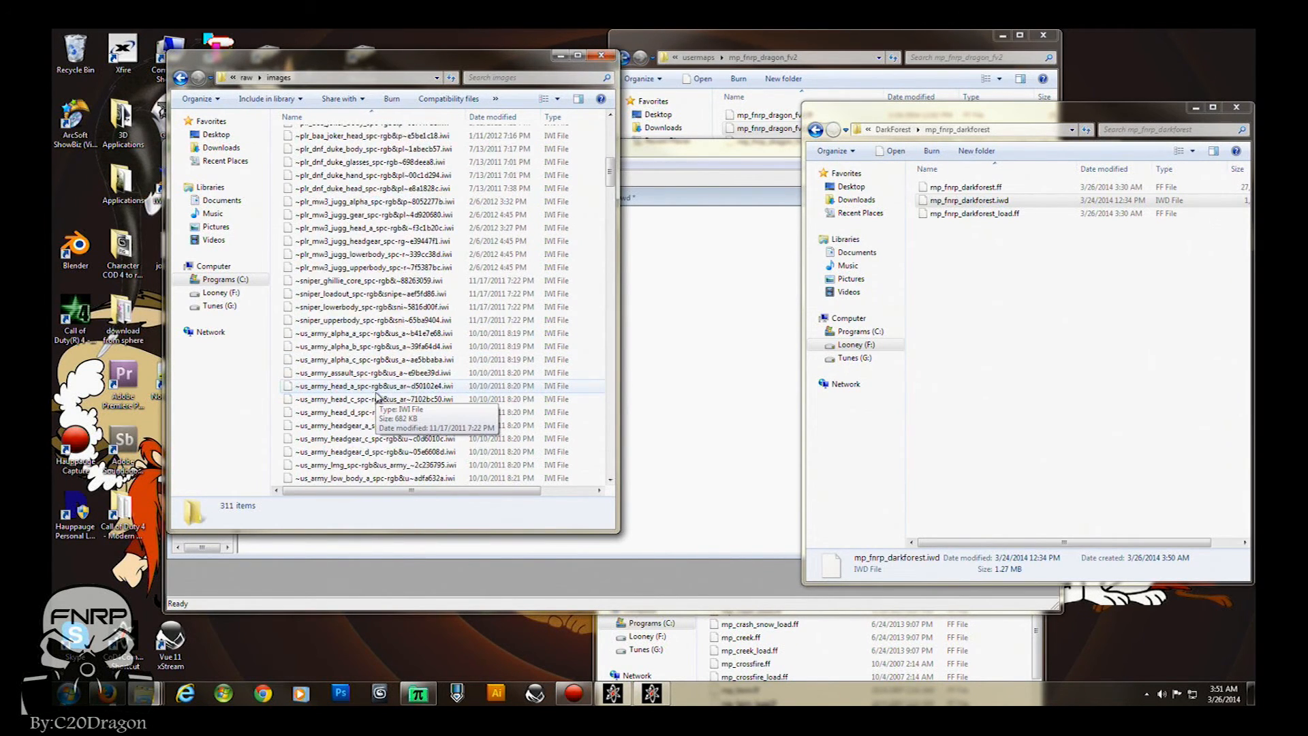
scroll(377, 397, "down", 3)
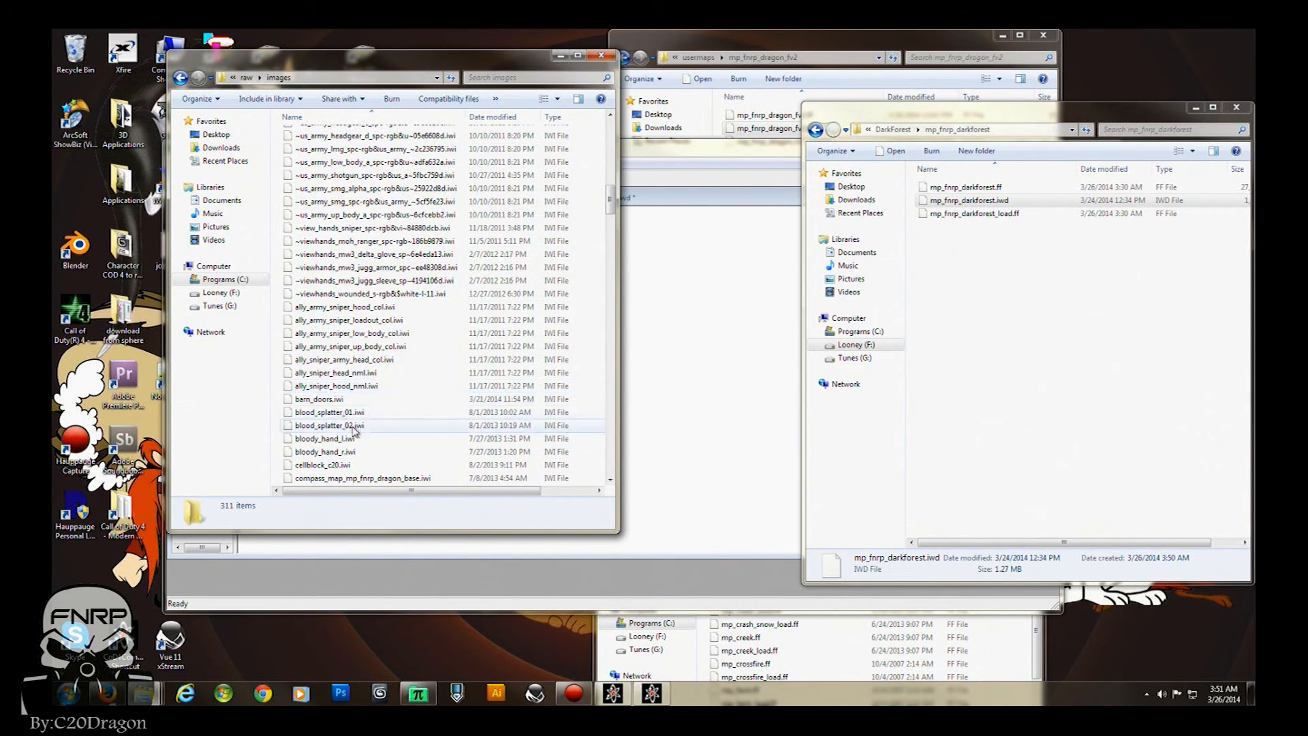
scroll(419, 421, "down", 1)
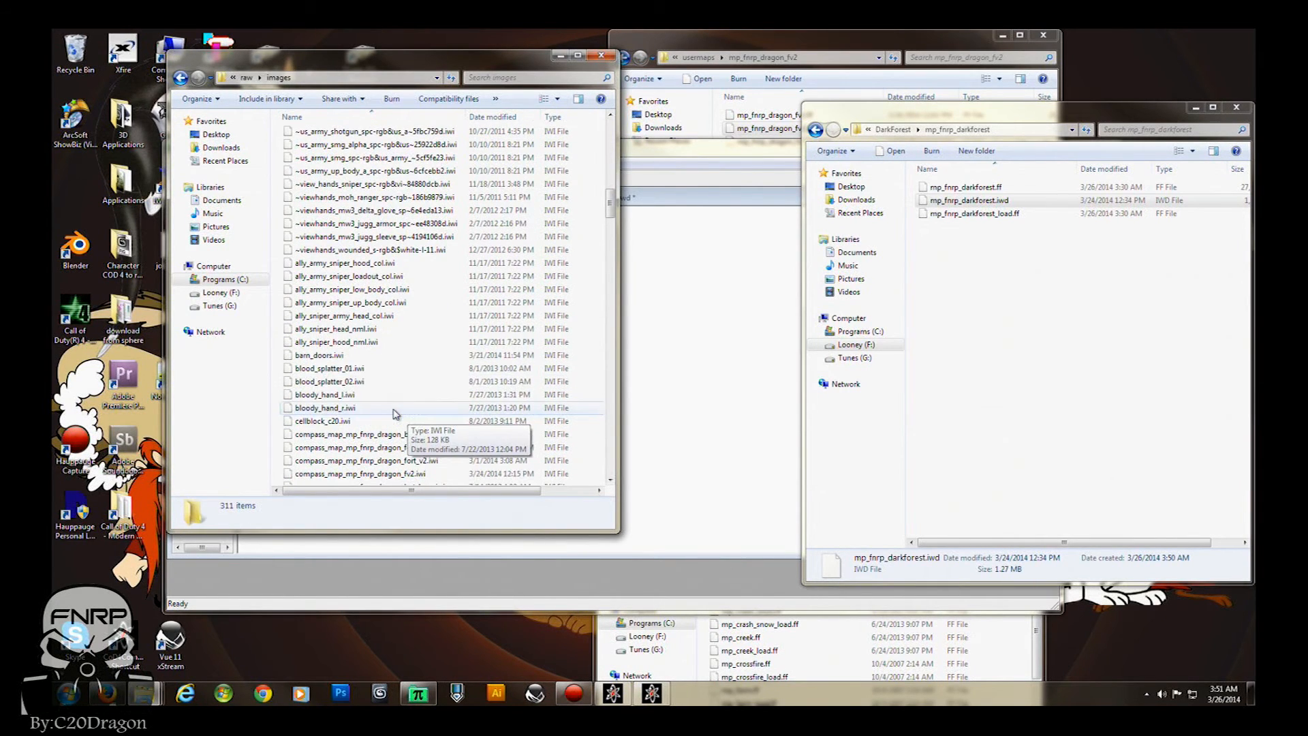
left_click(318, 355)
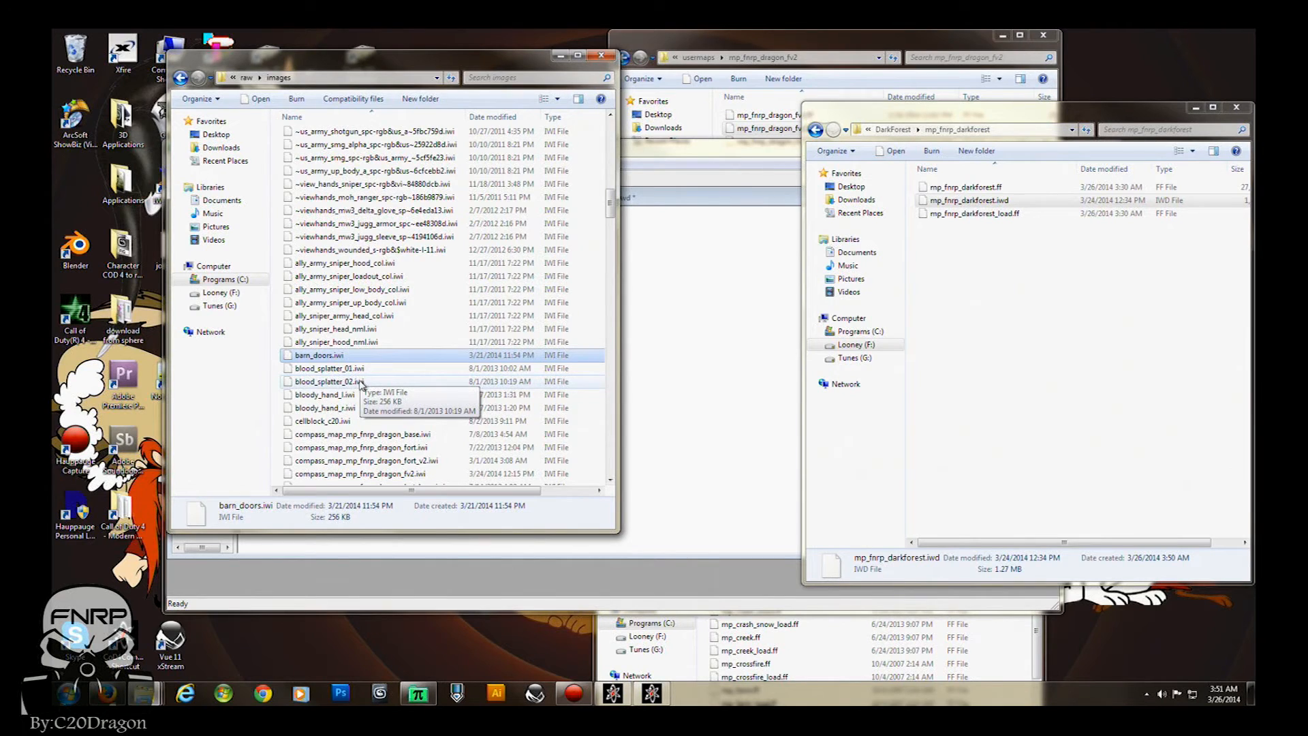
scroll(361, 384, "down", 7)
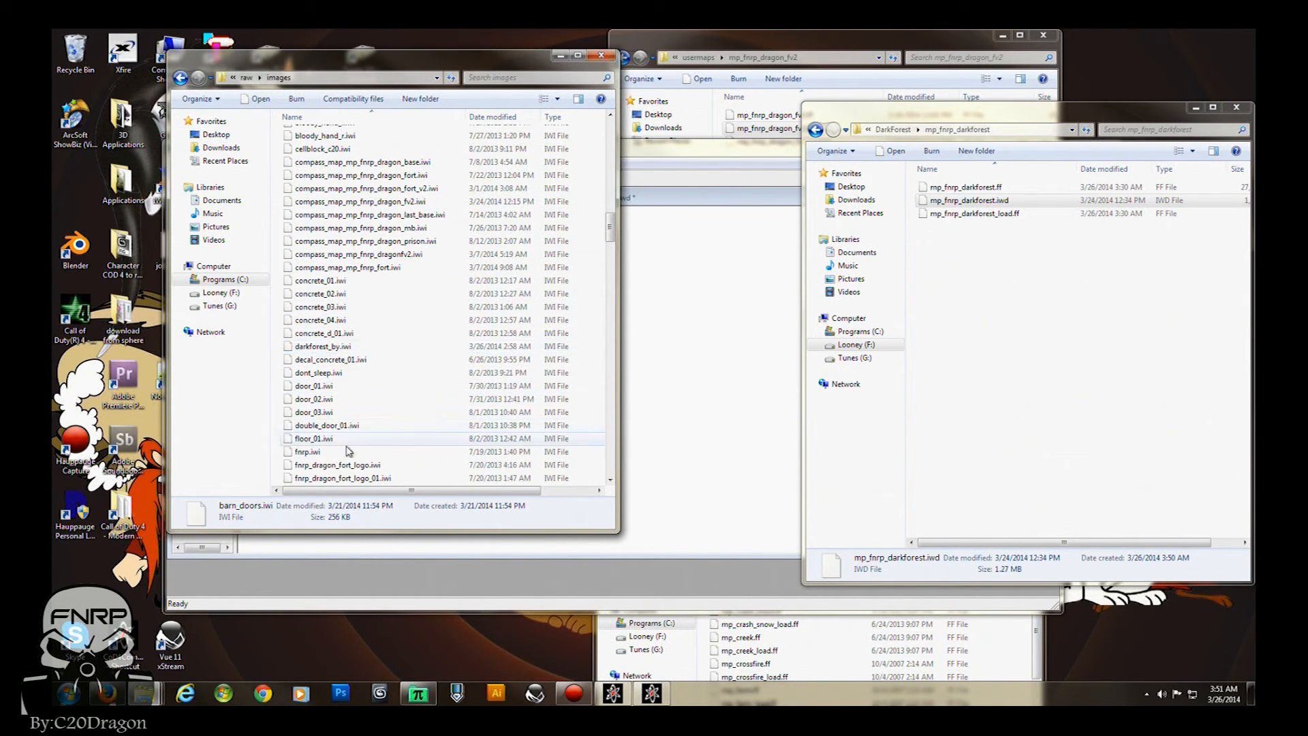
left_click(323, 346, "ctrl")
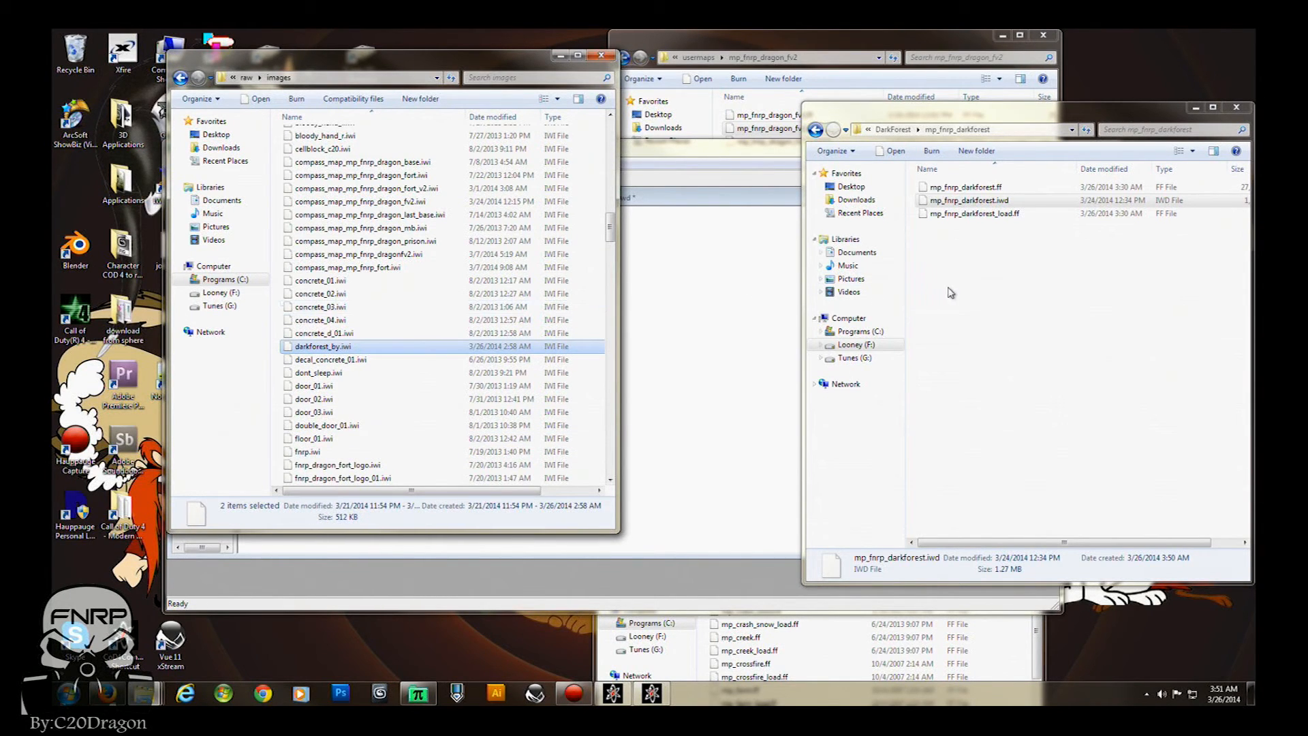
left_click(995, 303)
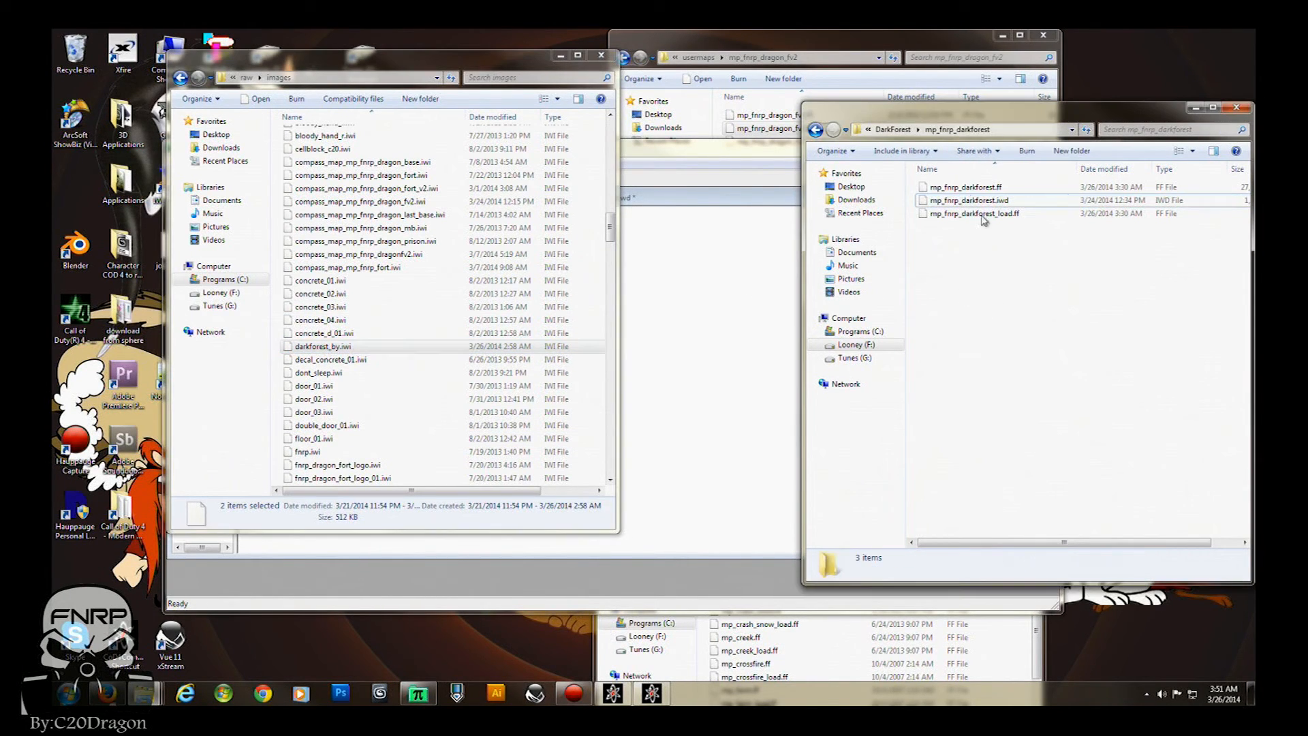
key("BackSpace")
double_click(934, 188)
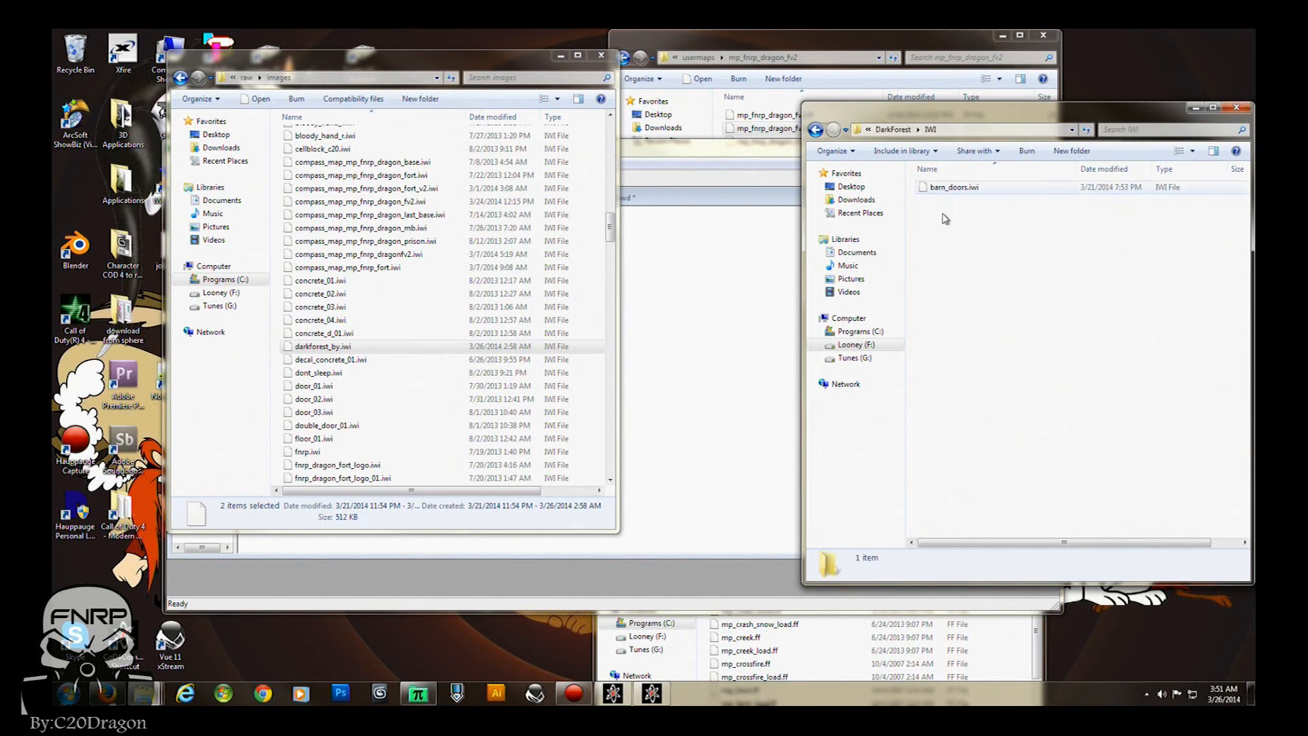
key("ctrl+v")
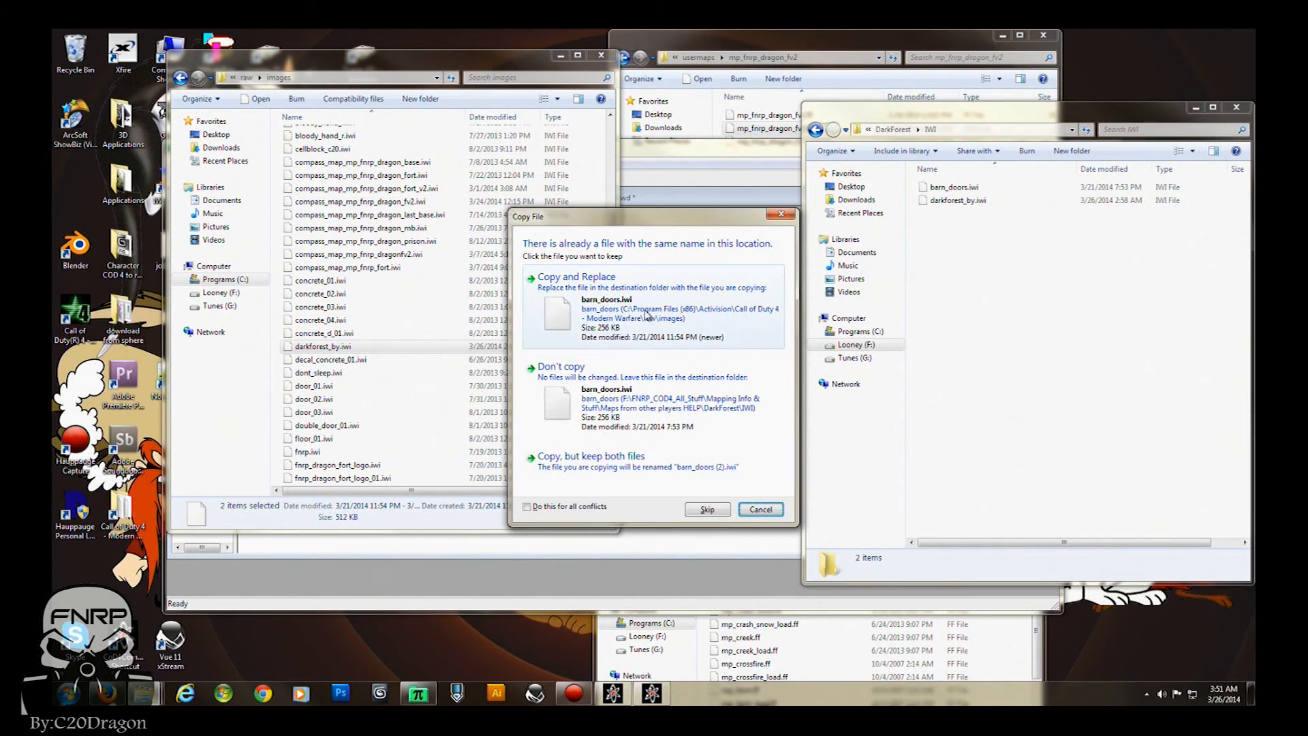
left_click(622, 330)
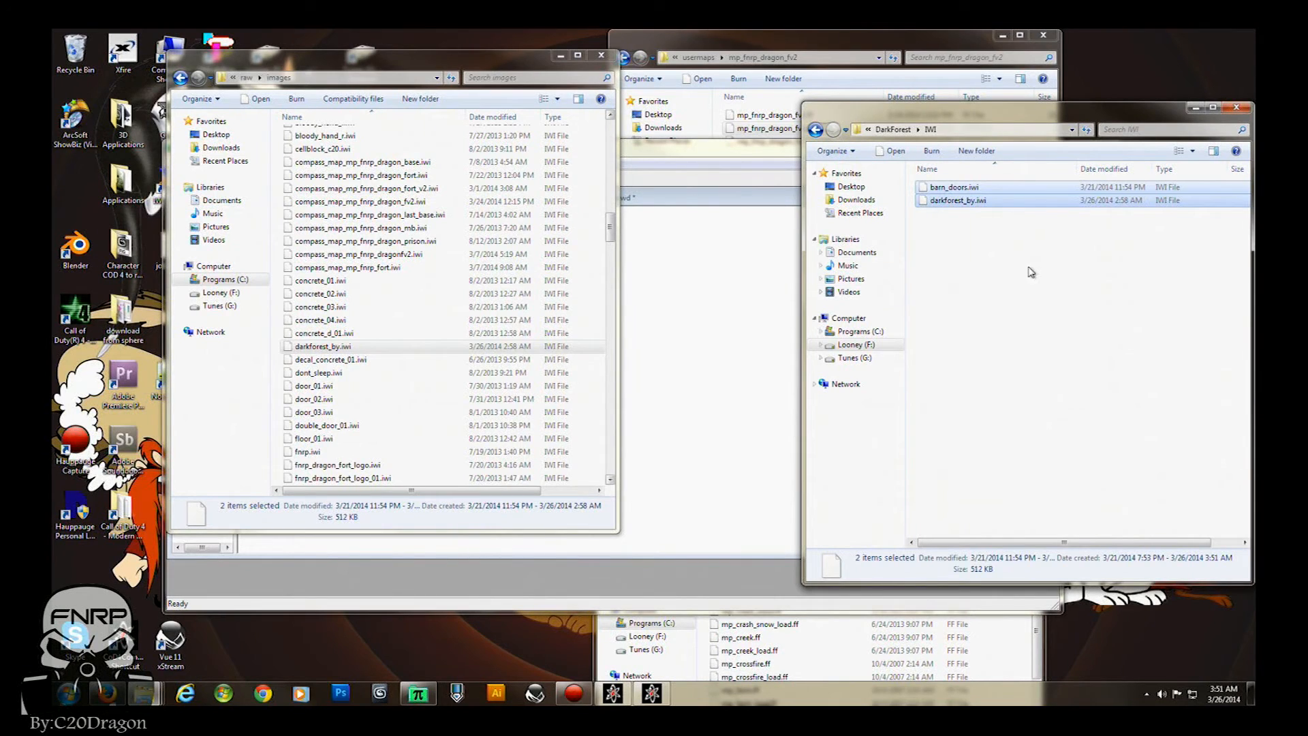
Add barn_doors.iwi and darkforest_by.iwi to the images folder of mp_fnrp_darkforest.iwd in PakScape and save the archive
left_click(668, 155)
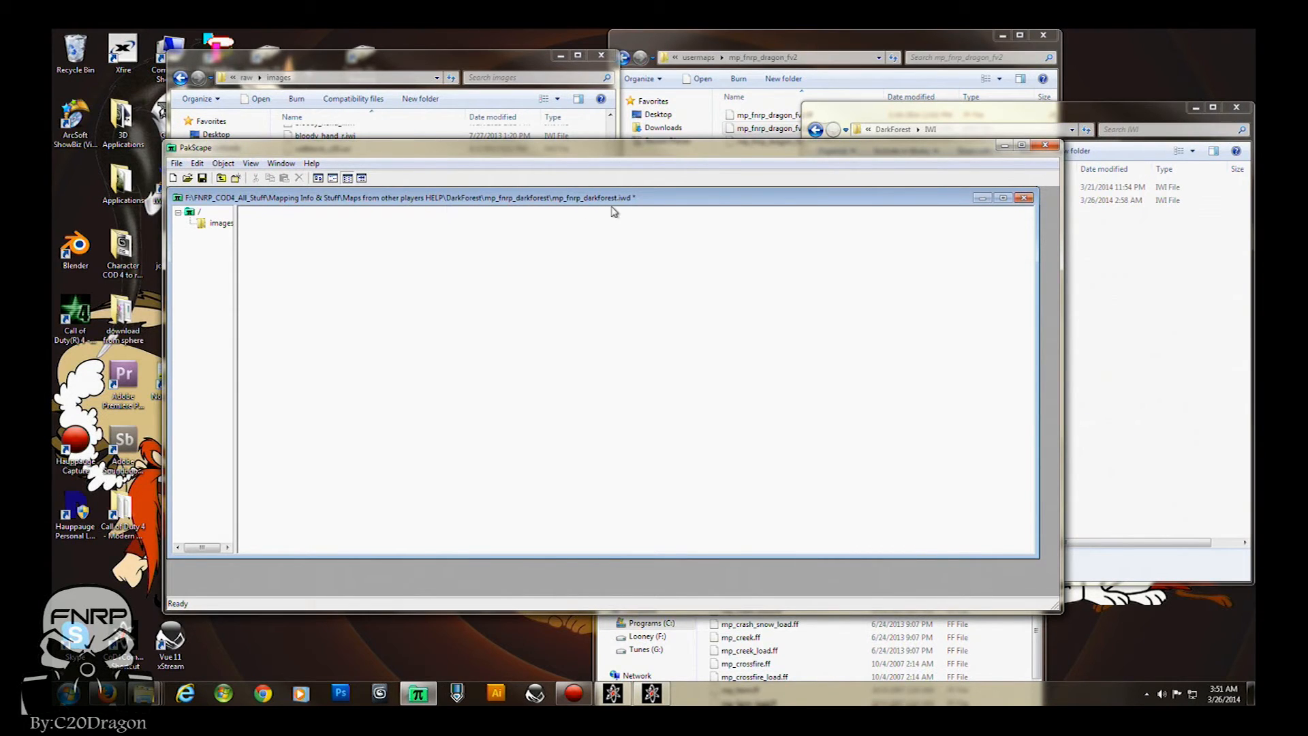
left_click(1052, 238)
left_click_drag(1025, 238, 408, 348)
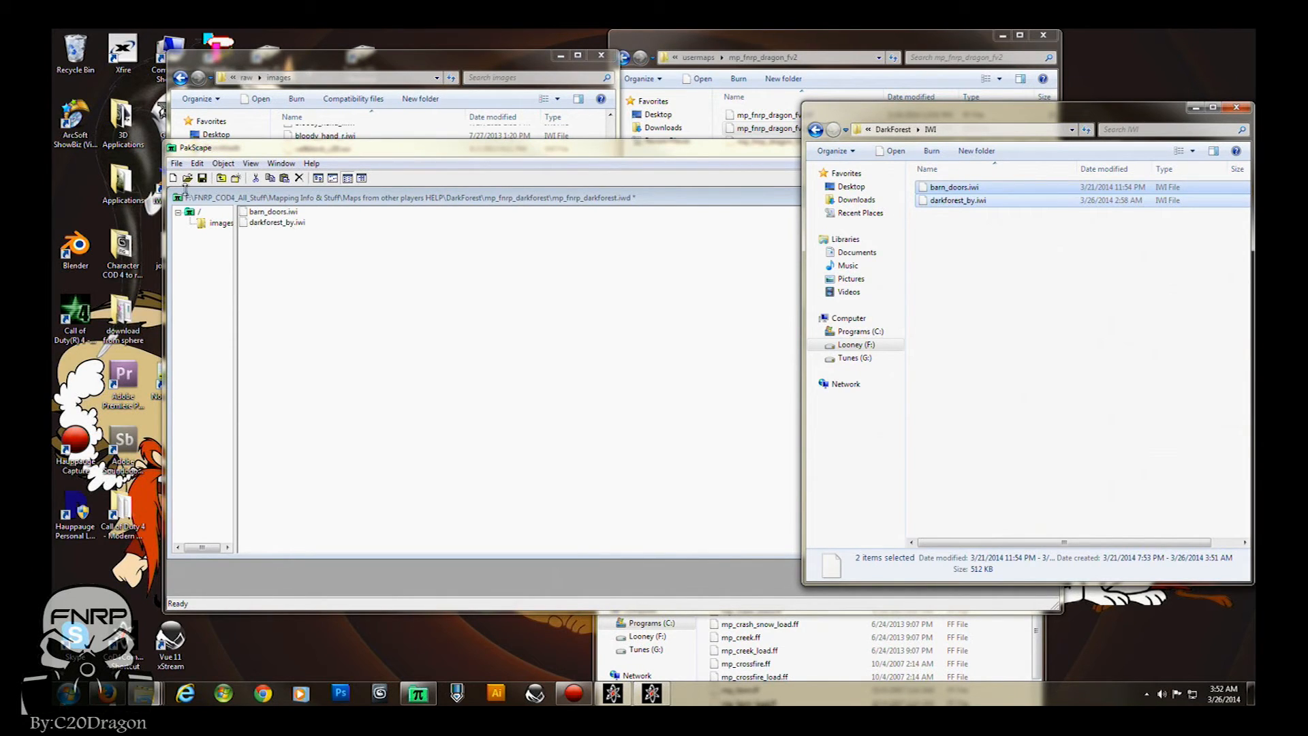
left_click(176, 163)
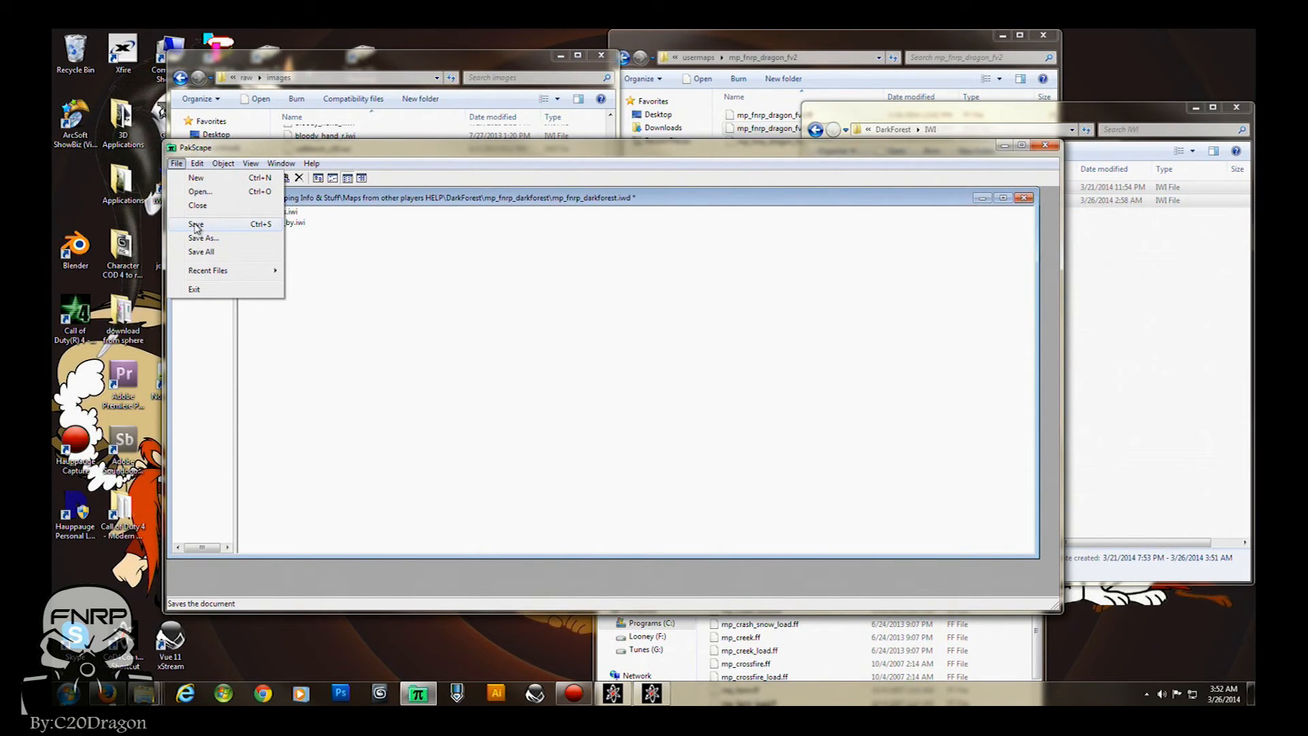
left_click(196, 226)
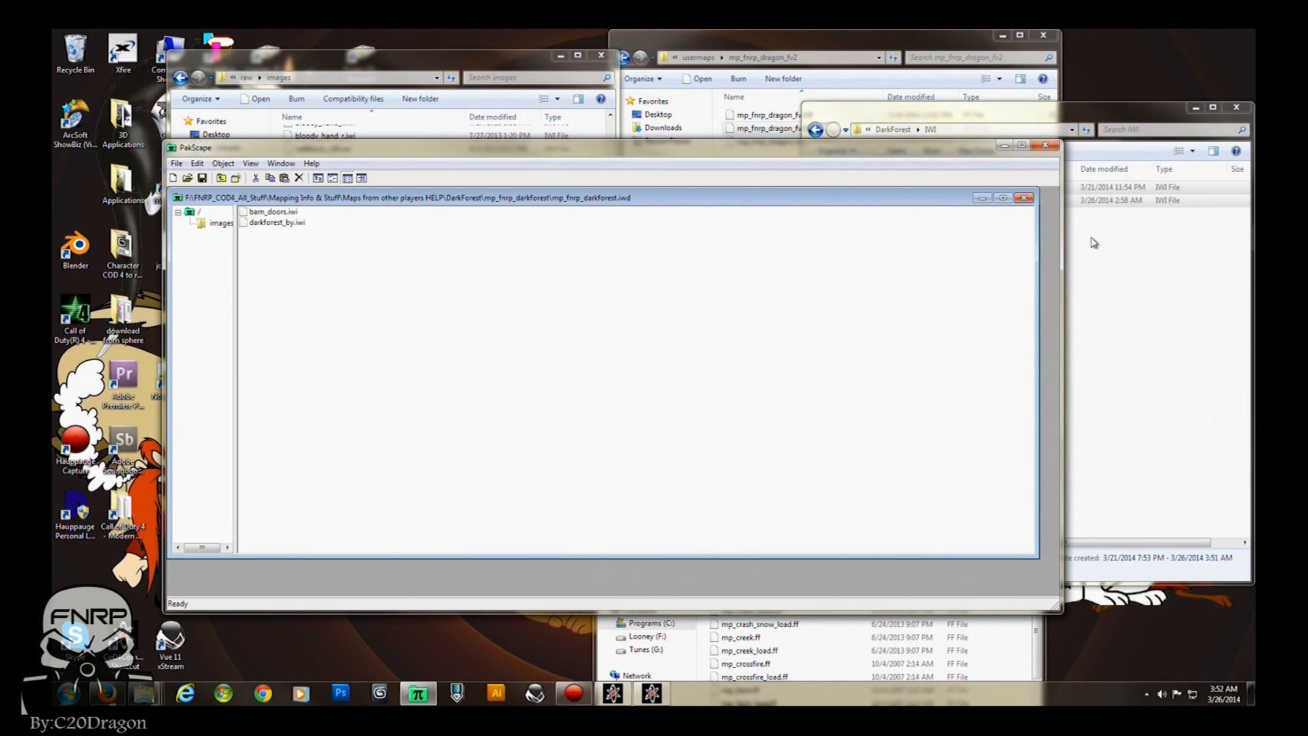
Copy DarkForest's mp_fnrp_darkforest folder into the game's usermaps folder, merging the folders and replacing files with the same names
left_click(1094, 243)
key("BackSpace")
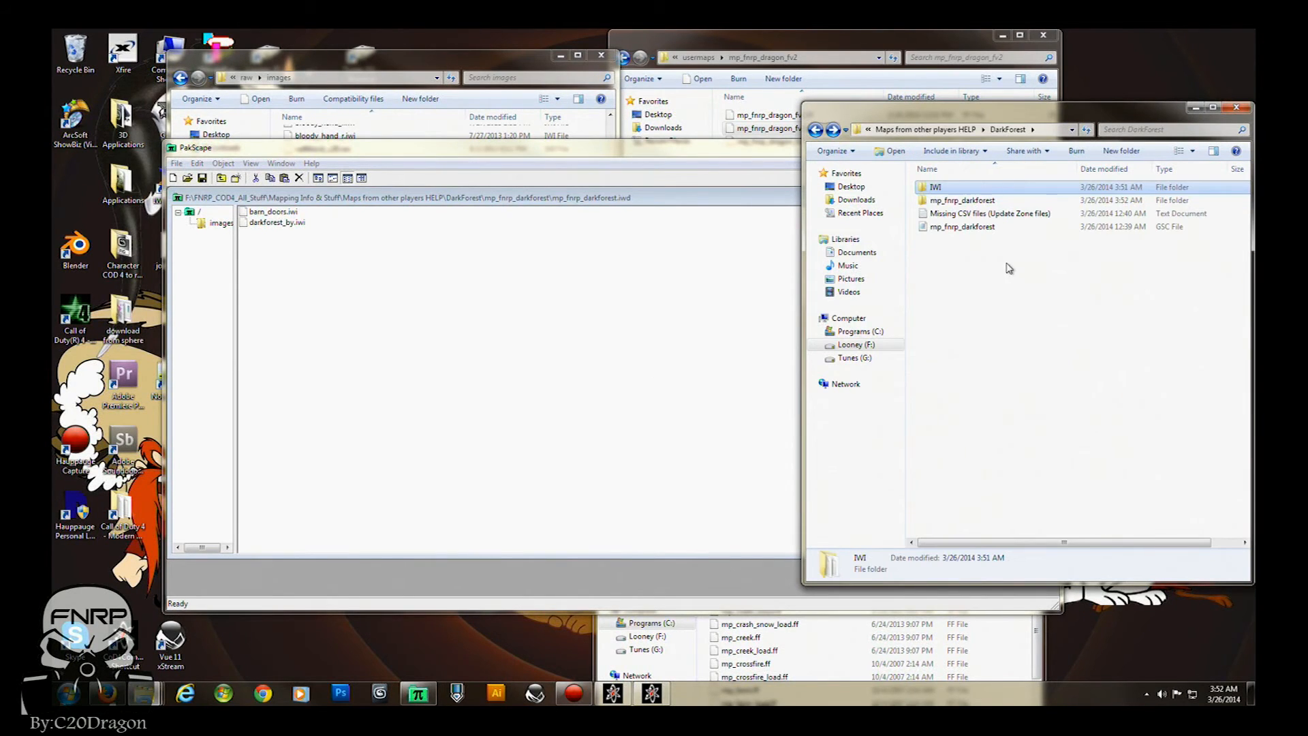
double_click(962, 200)
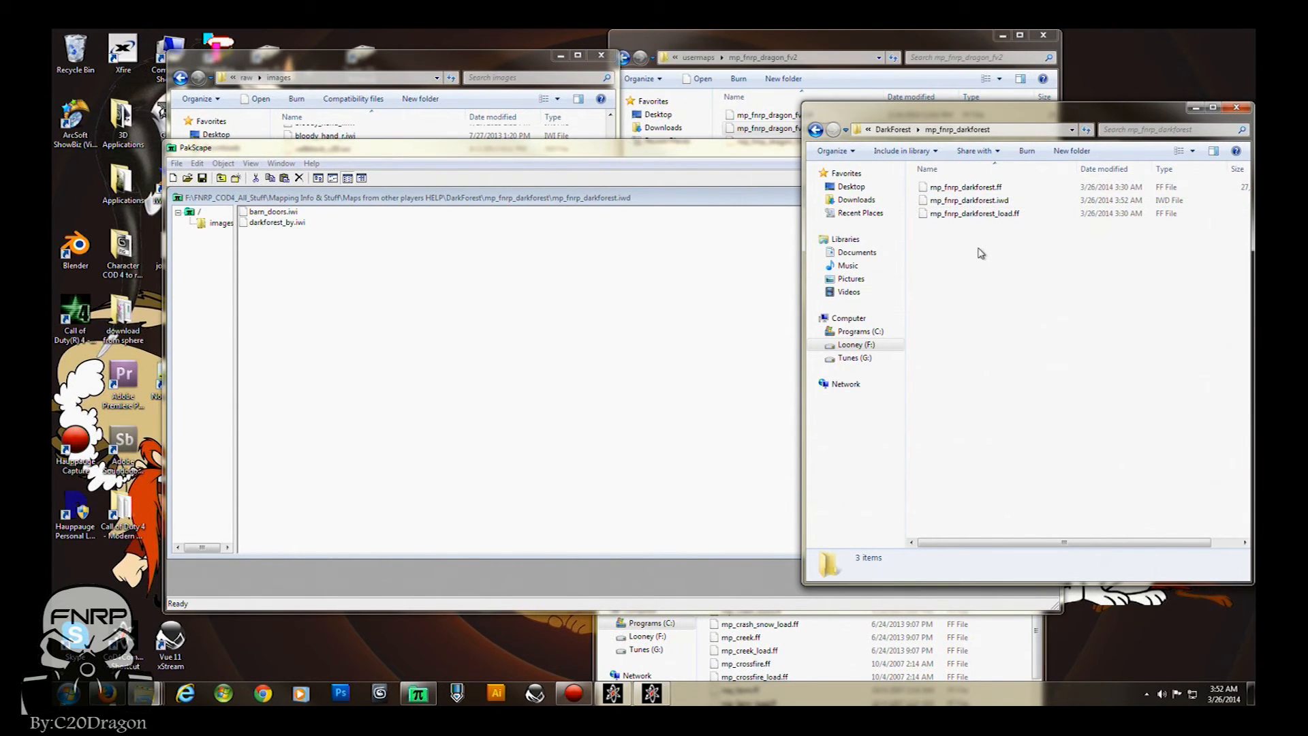
key("BackSpace")
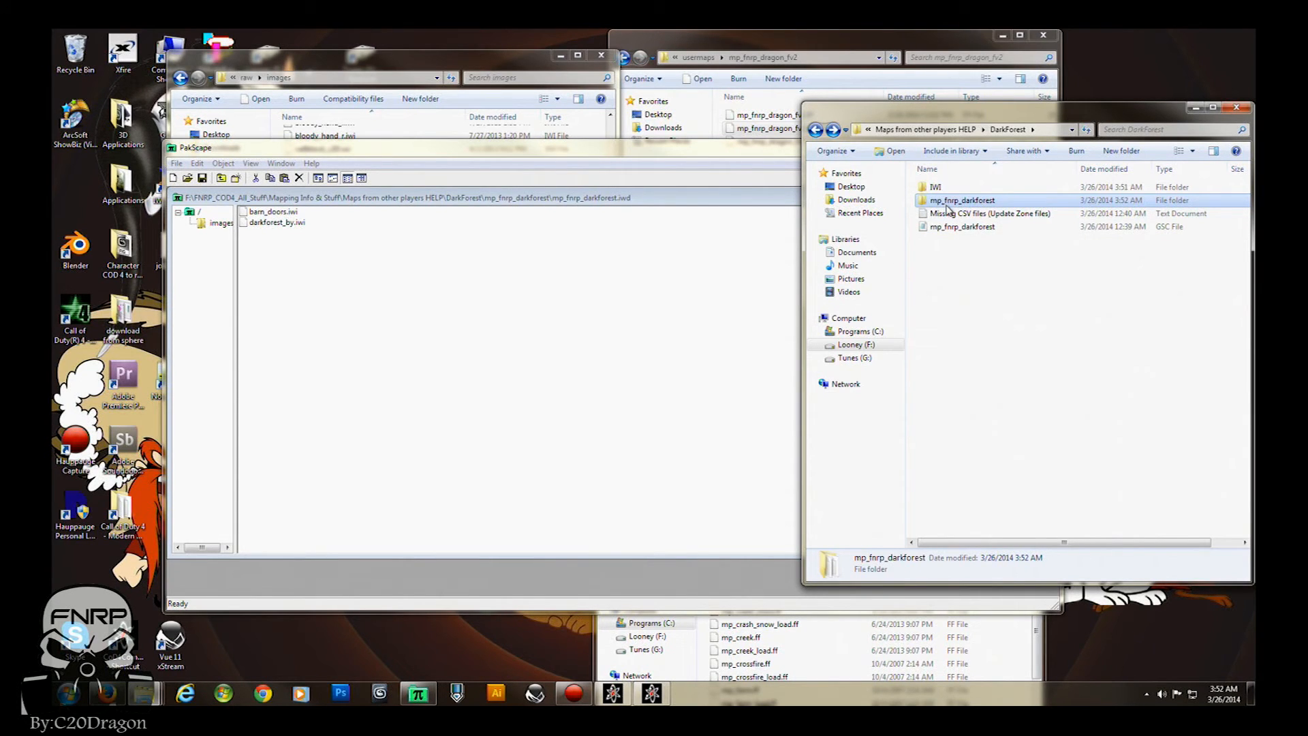
double_click(124, 518)
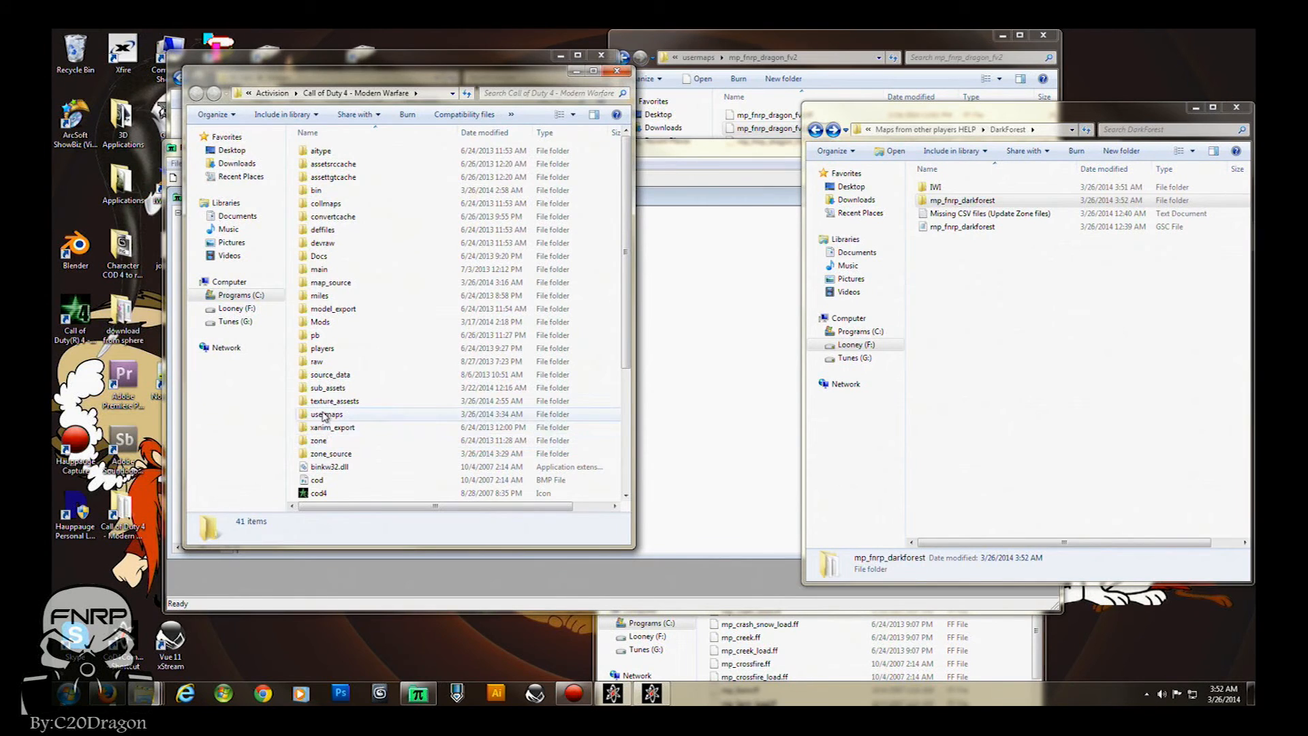
double_click(327, 414)
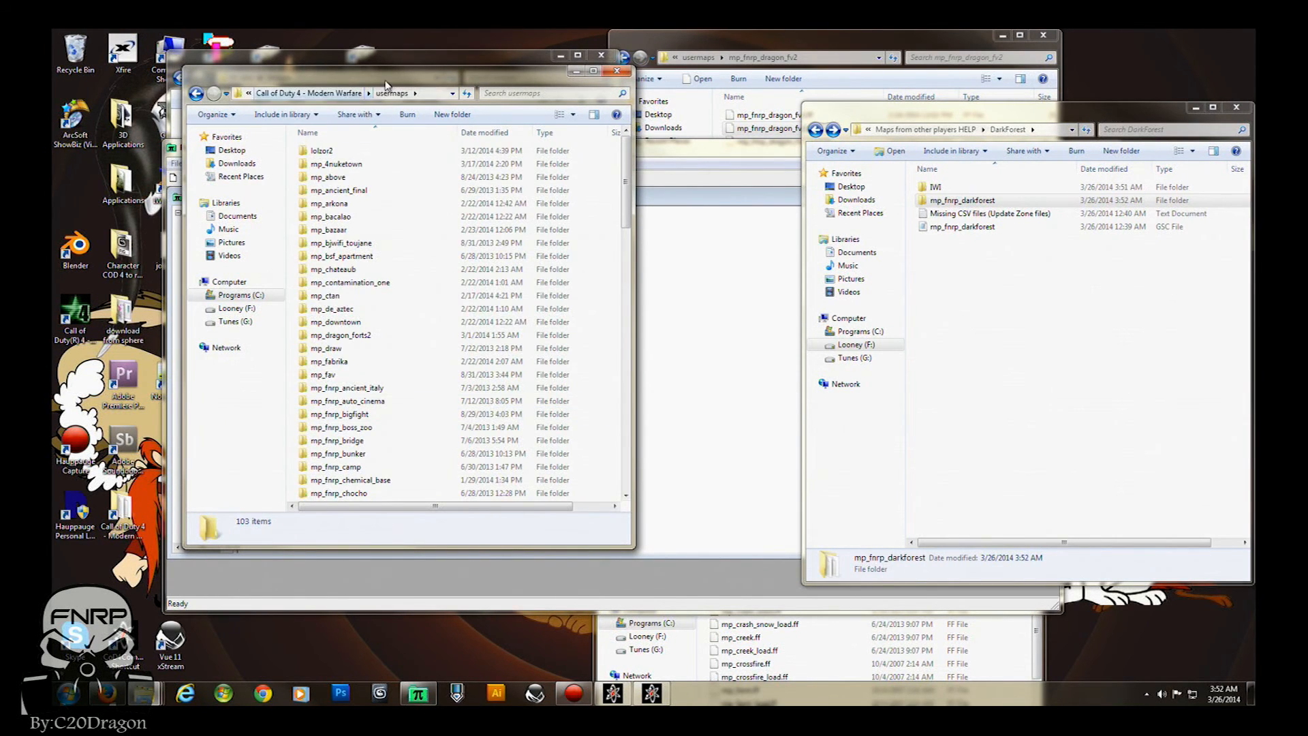
left_click_drag(389, 79, 402, 106)
key("ctrl+v")
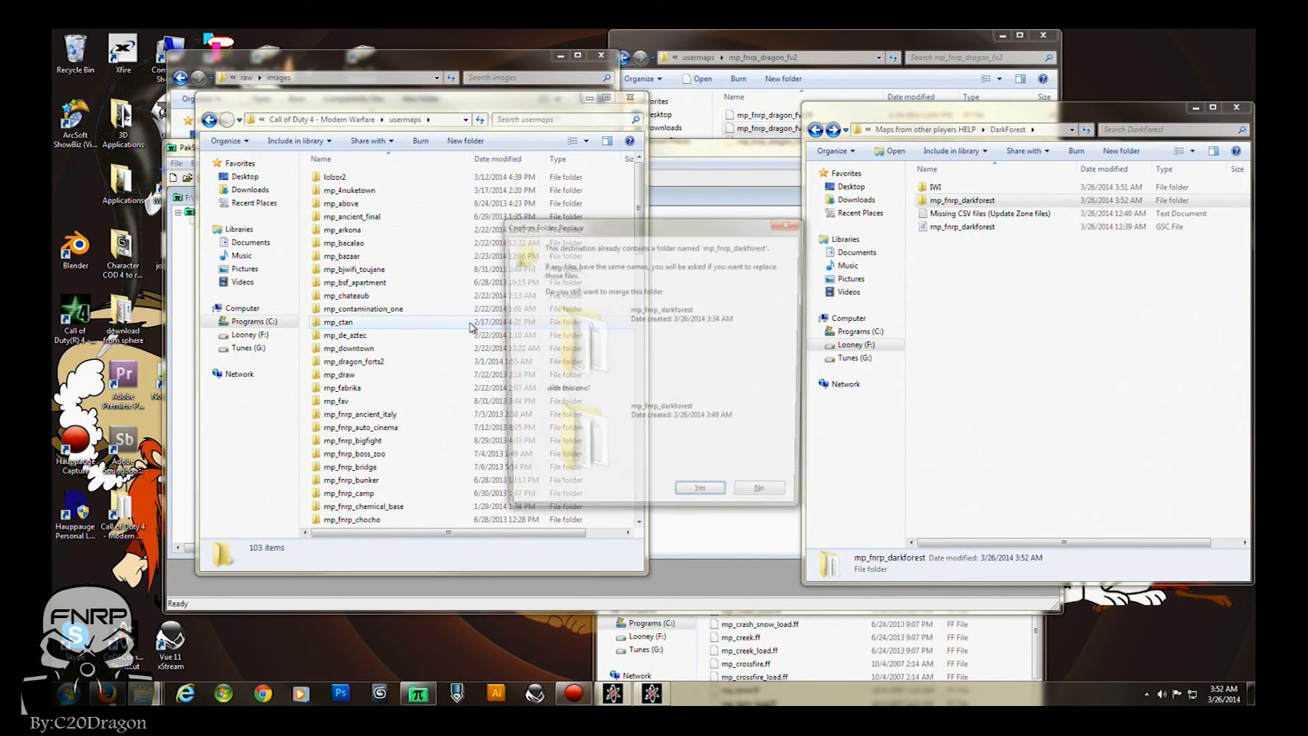
left_click(702, 499)
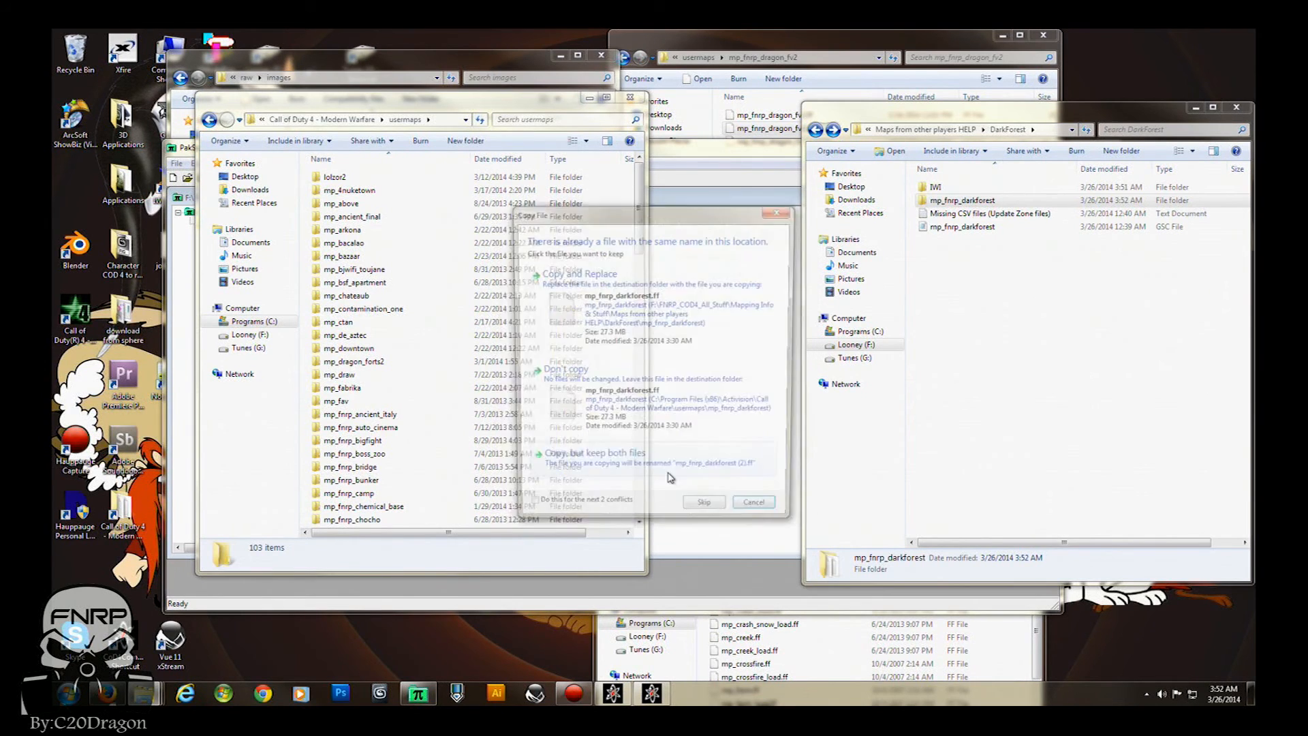
left_click(595, 310)
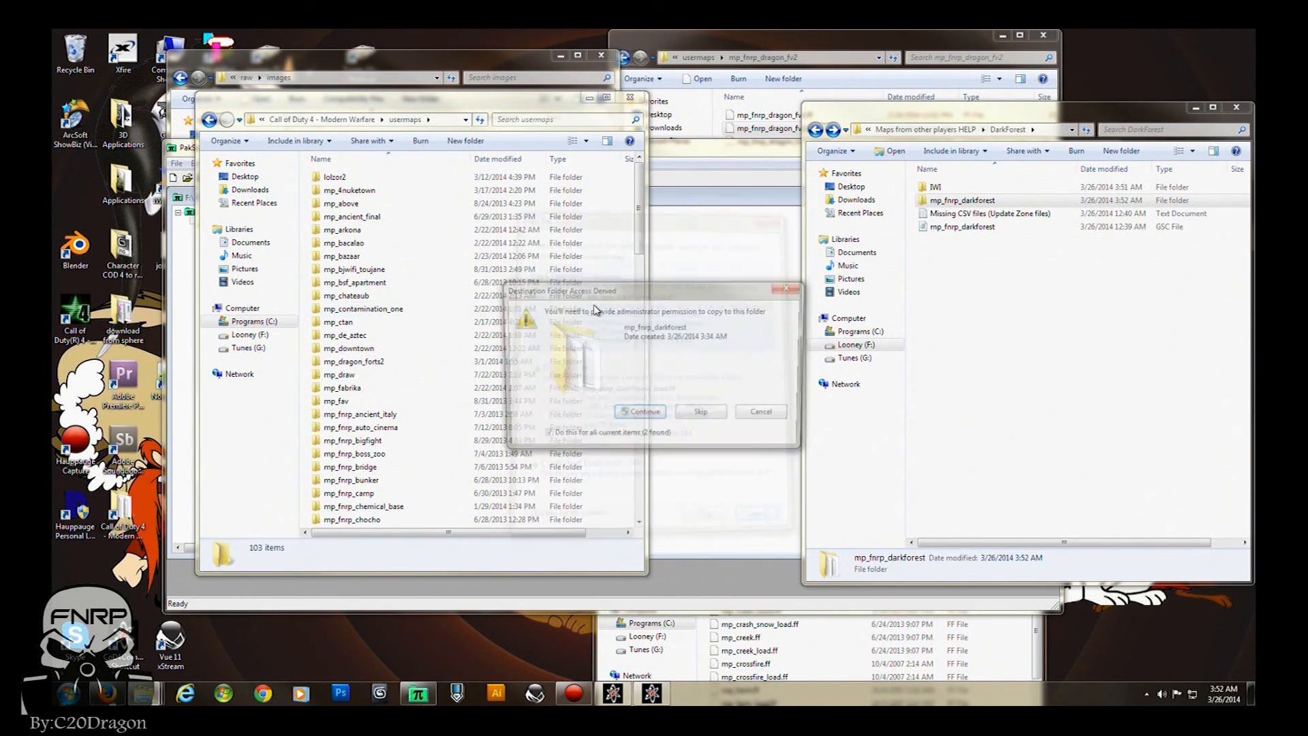
left_click(628, 419)
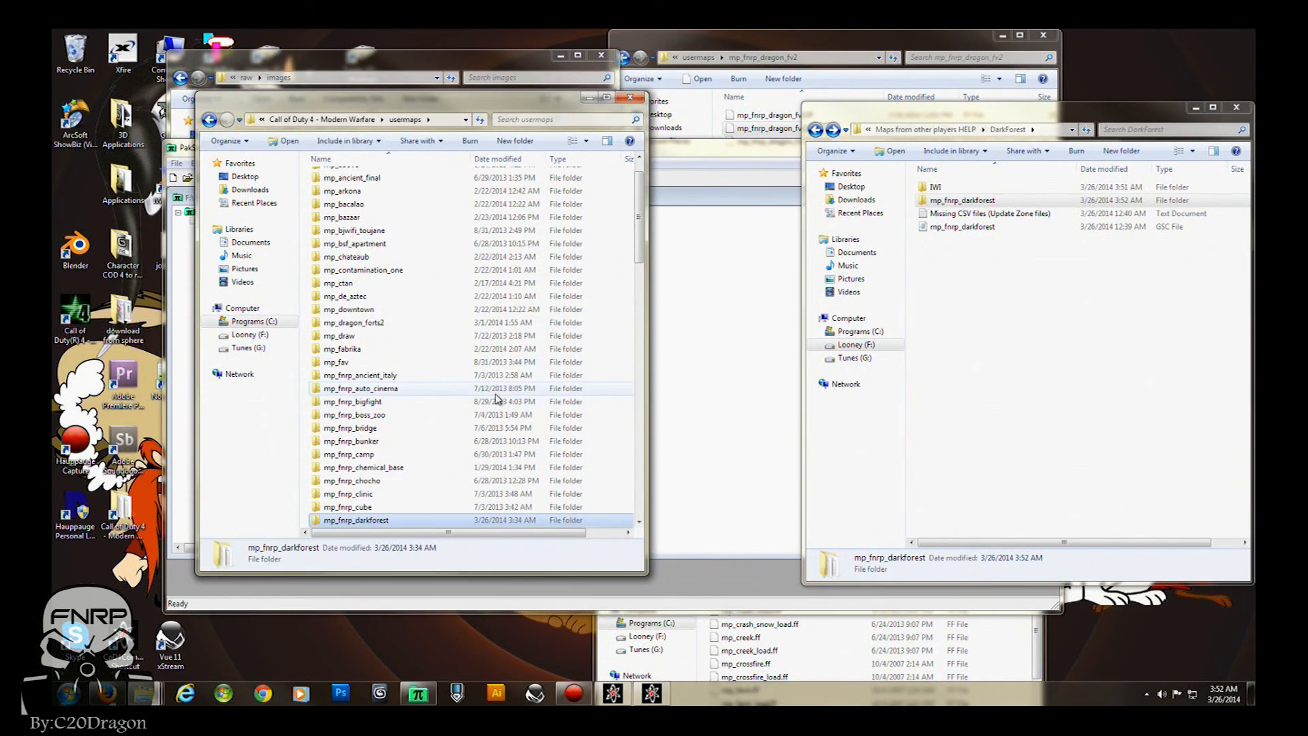
Close all open file windows, PakScape and CoD4 Compile Tools
left_click(630, 99)
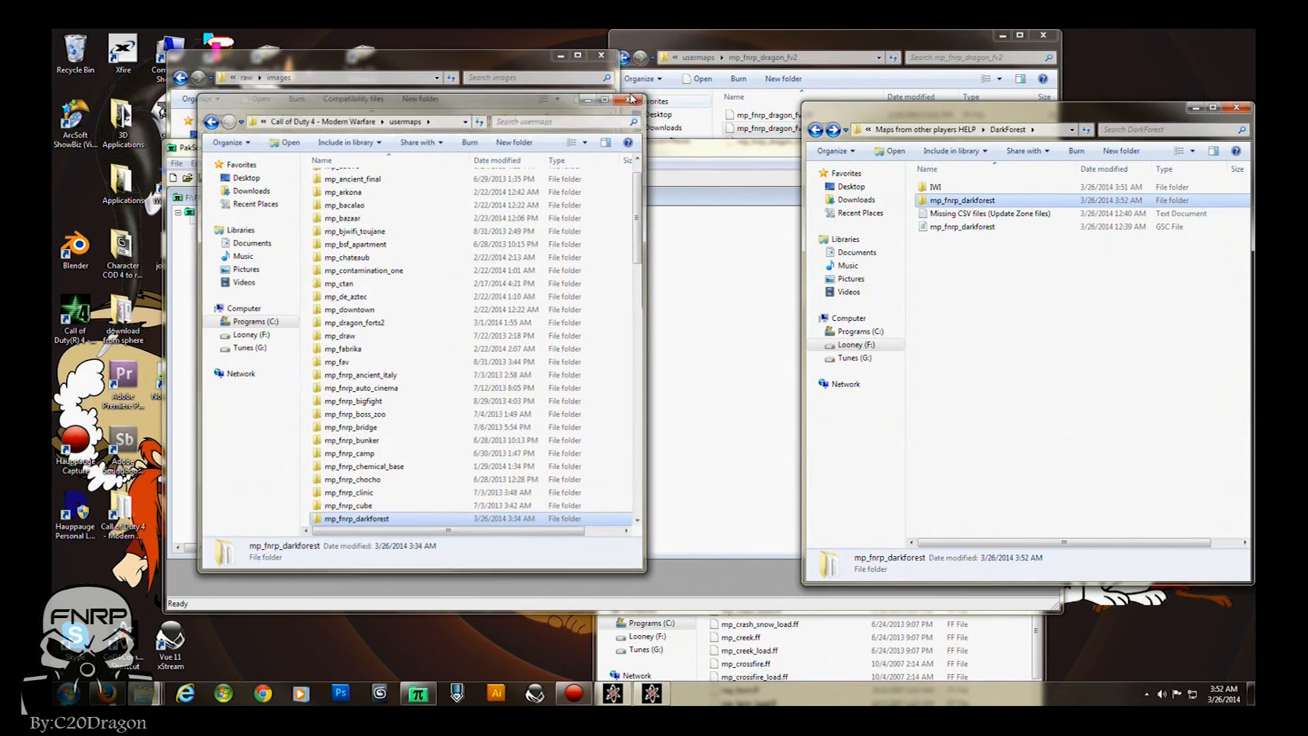
left_click(1243, 109)
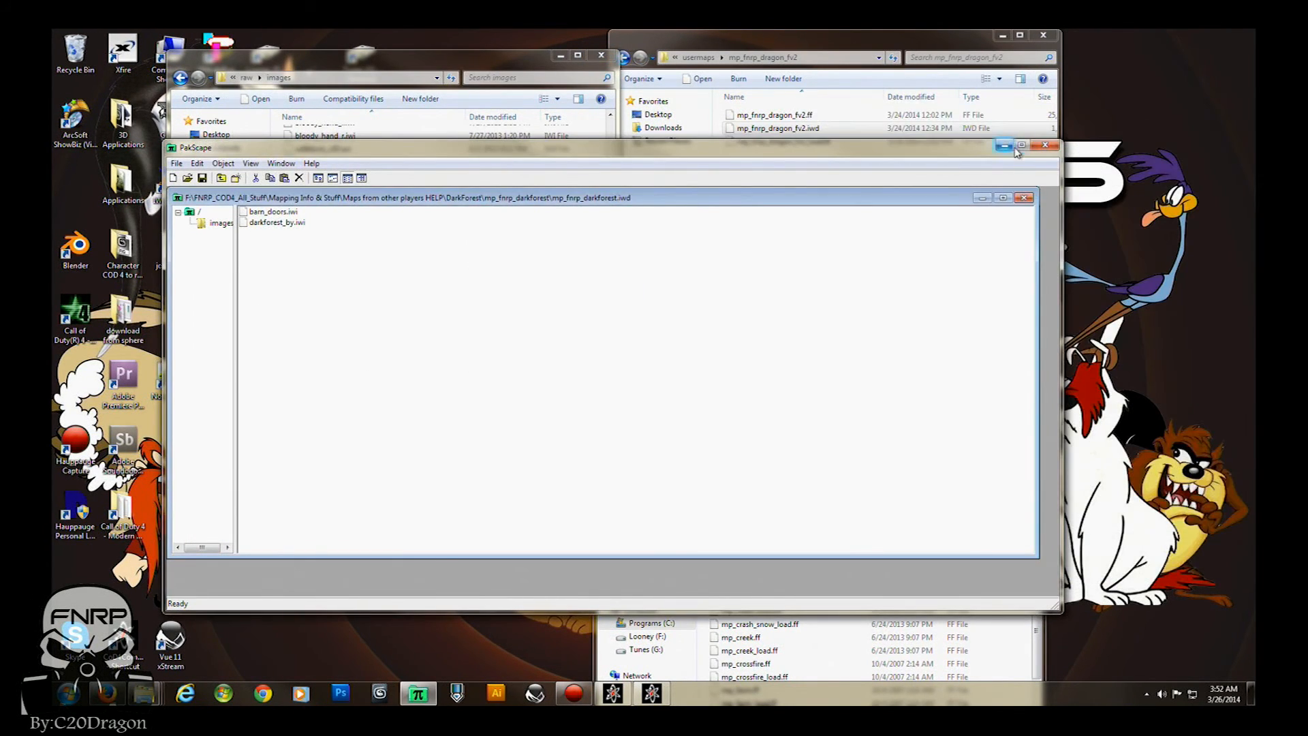
left_click(1042, 147)
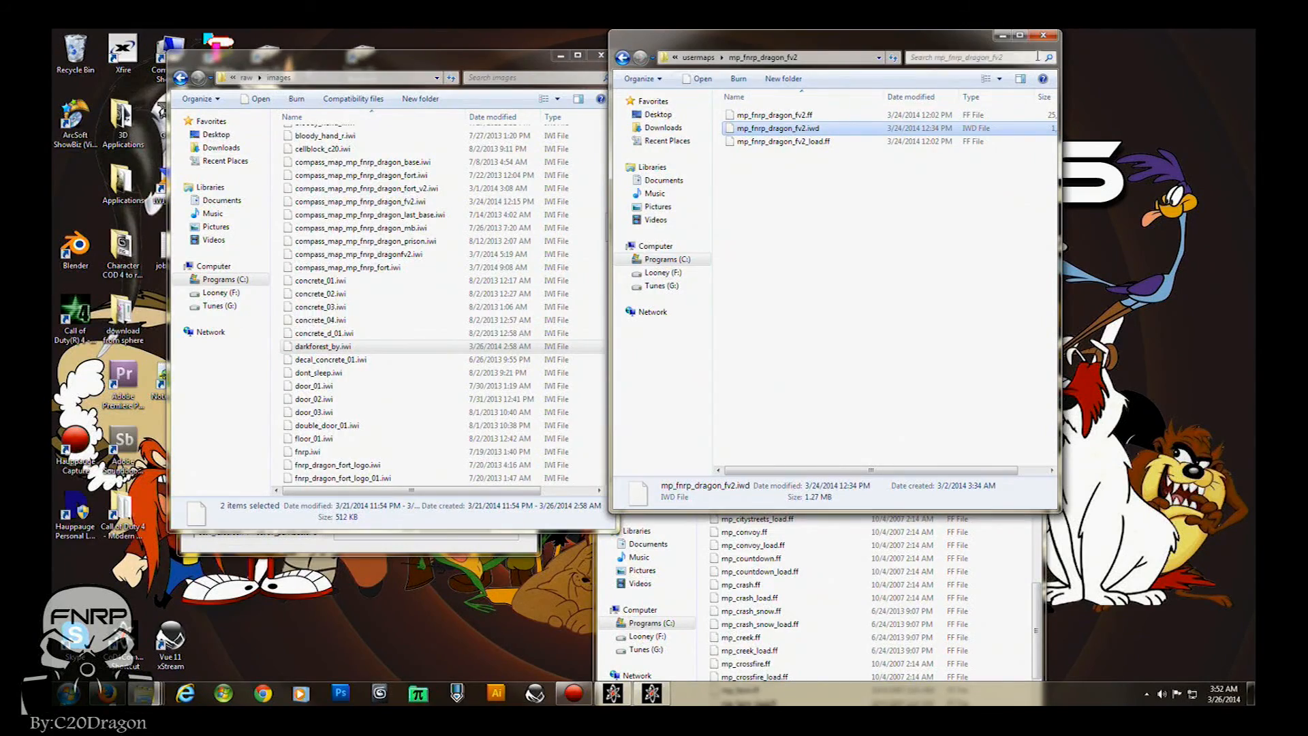
left_click(1042, 35)
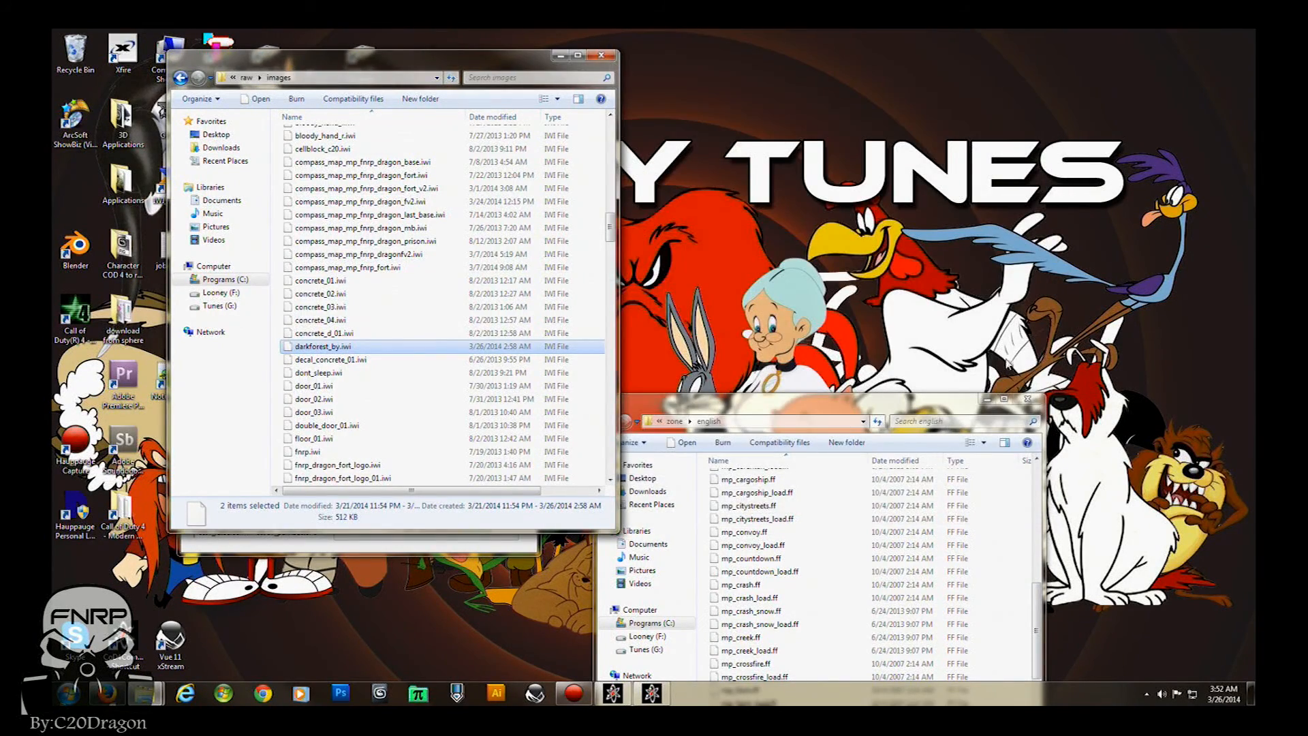
left_click(1028, 399)
left_click(601, 55)
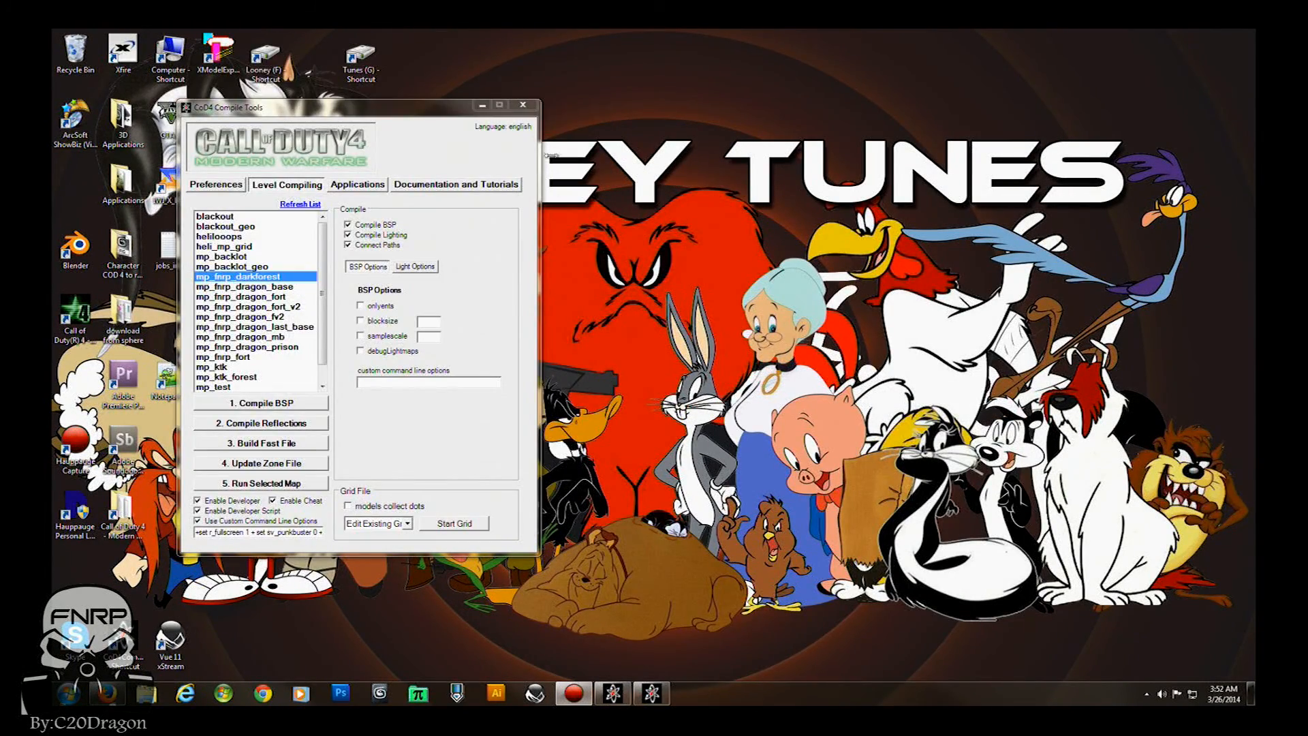
left_click(522, 105)
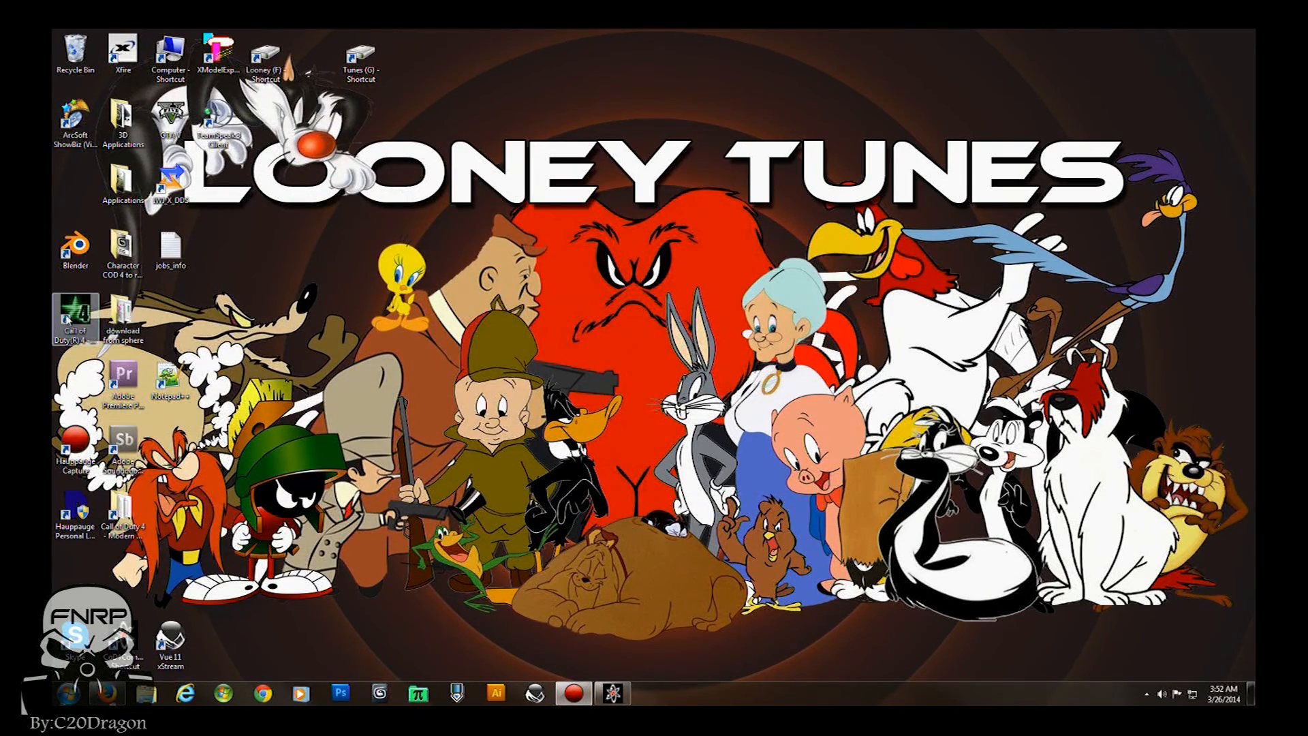
Launch Call of Duty 4 multiplayer from the desktop and load the ModWarfare mod
left_click(73, 315)
right_click(70, 316)
left_click(99, 364)
left_click(249, 386)
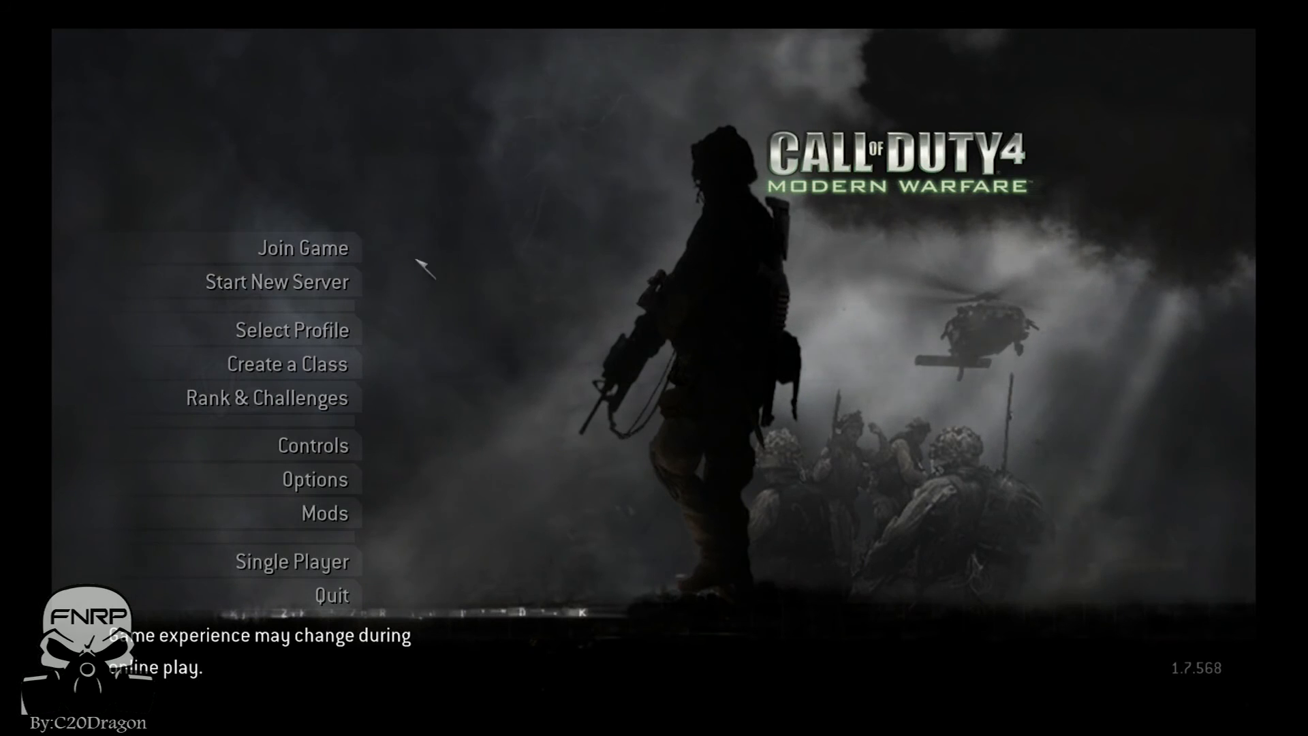
left_click(325, 513)
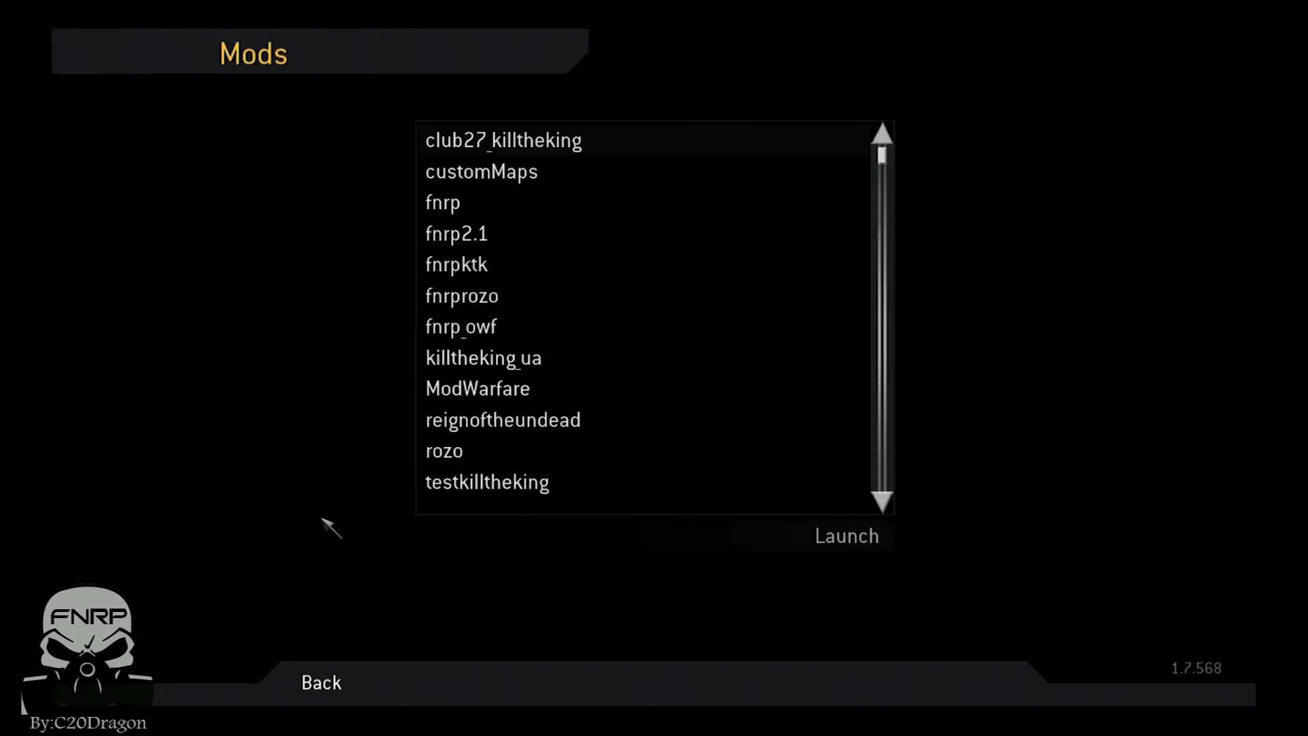
double_click(473, 387)
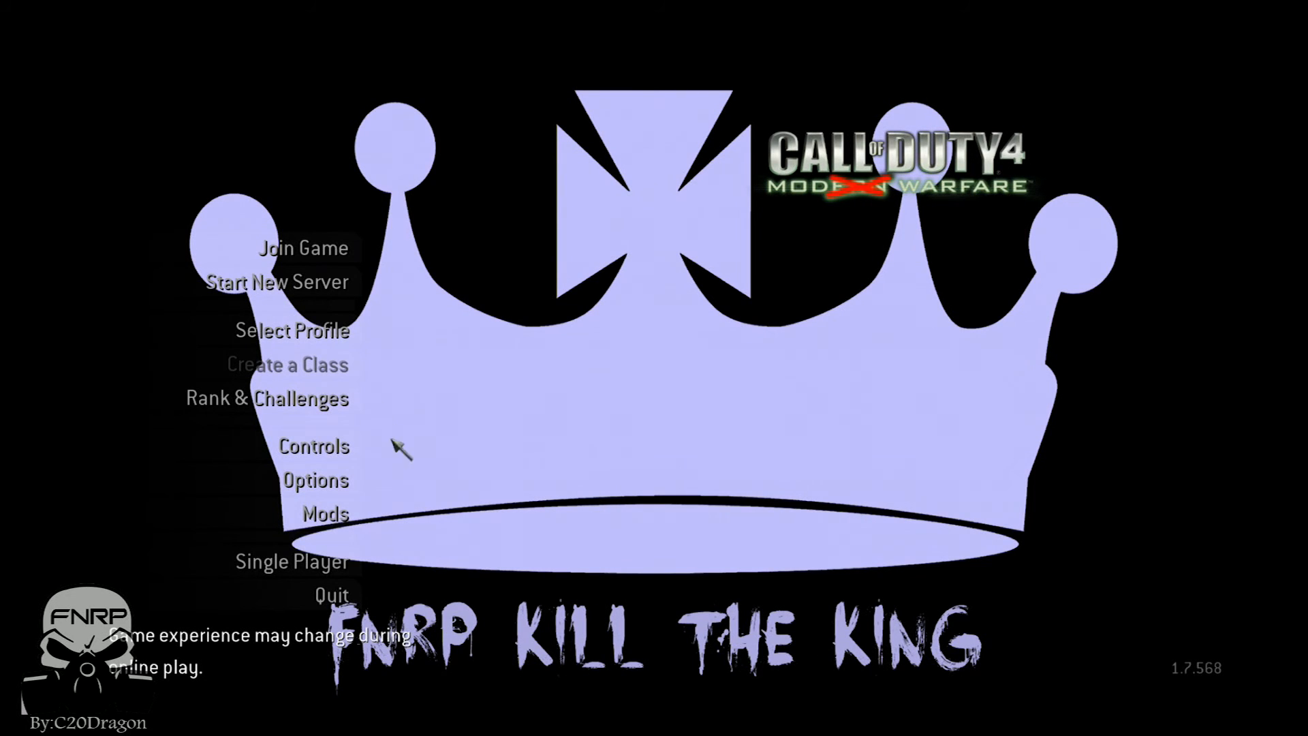
Go to the new server setup and load the custom map with the console command /map mp_fnrp_darkforest
left_click(327, 282)
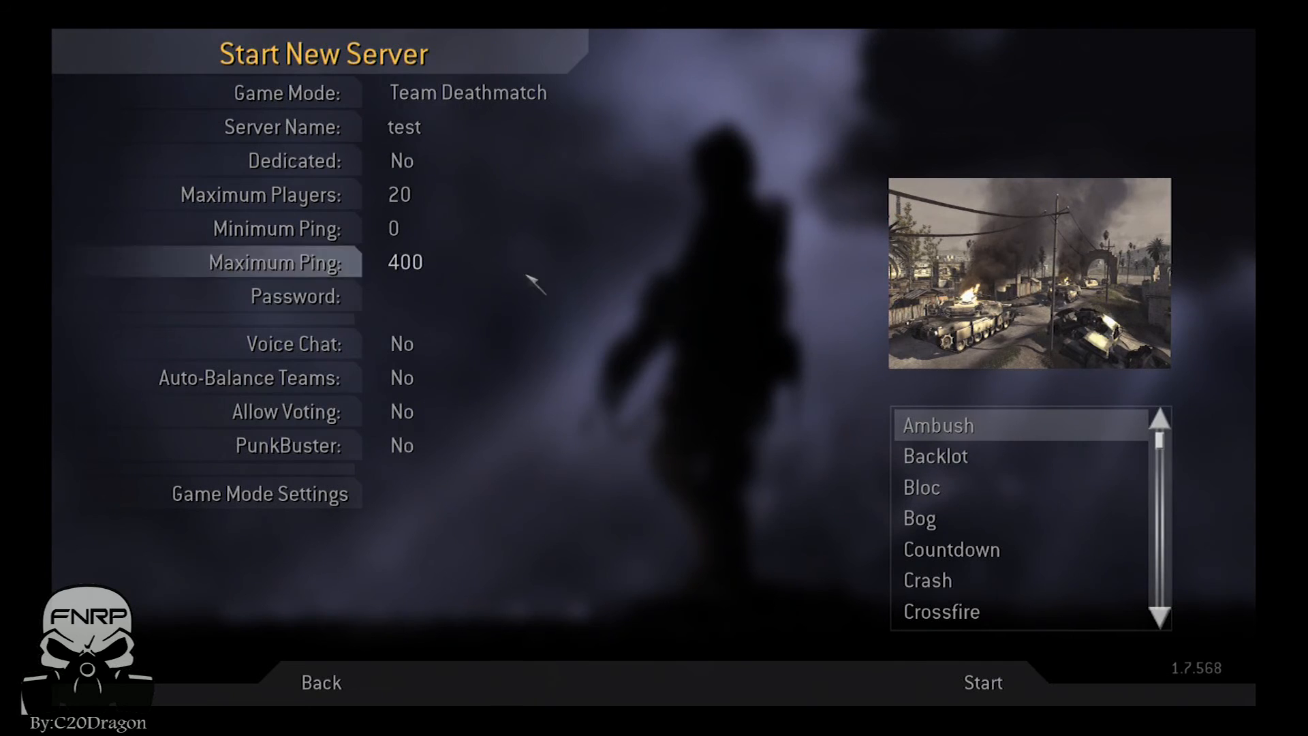
key("grave")
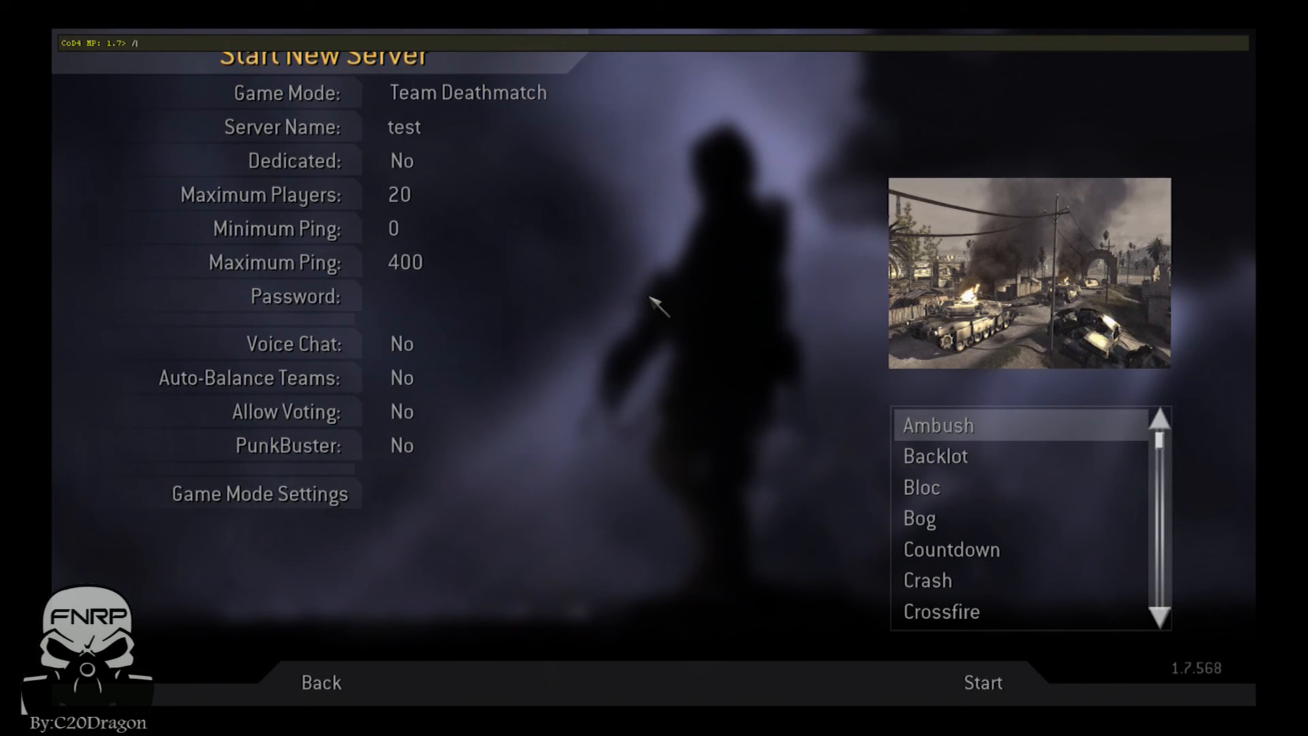
type("map mp_fnrp_darkforest")
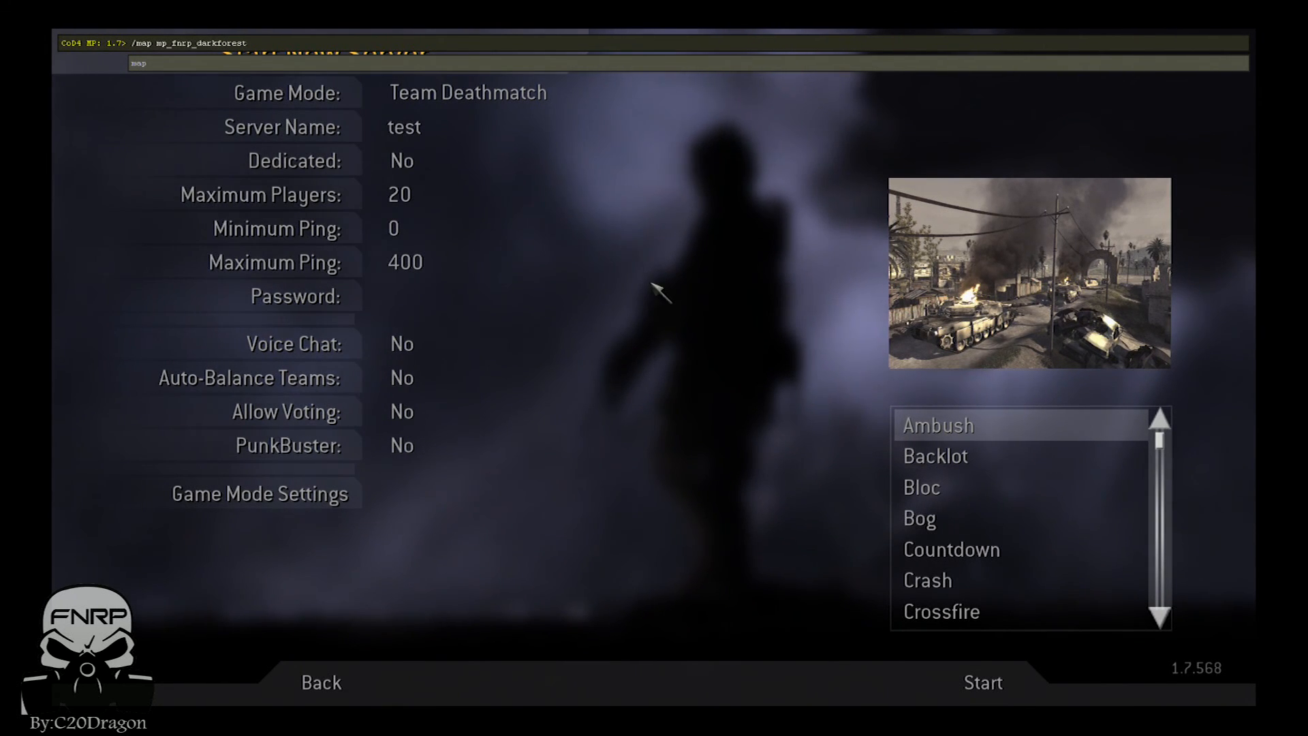
key("Return")
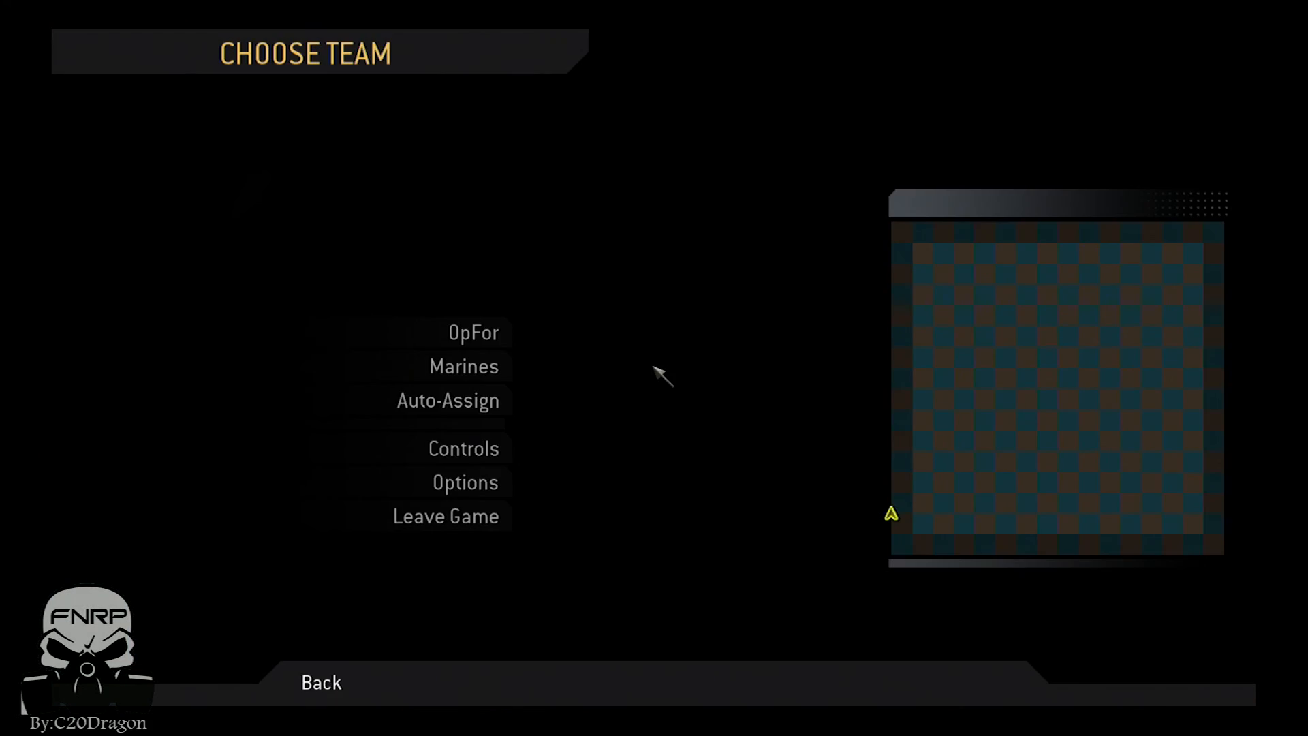
Join the Marines team with the Spec Ops class to spawn in the map
left_click(470, 366)
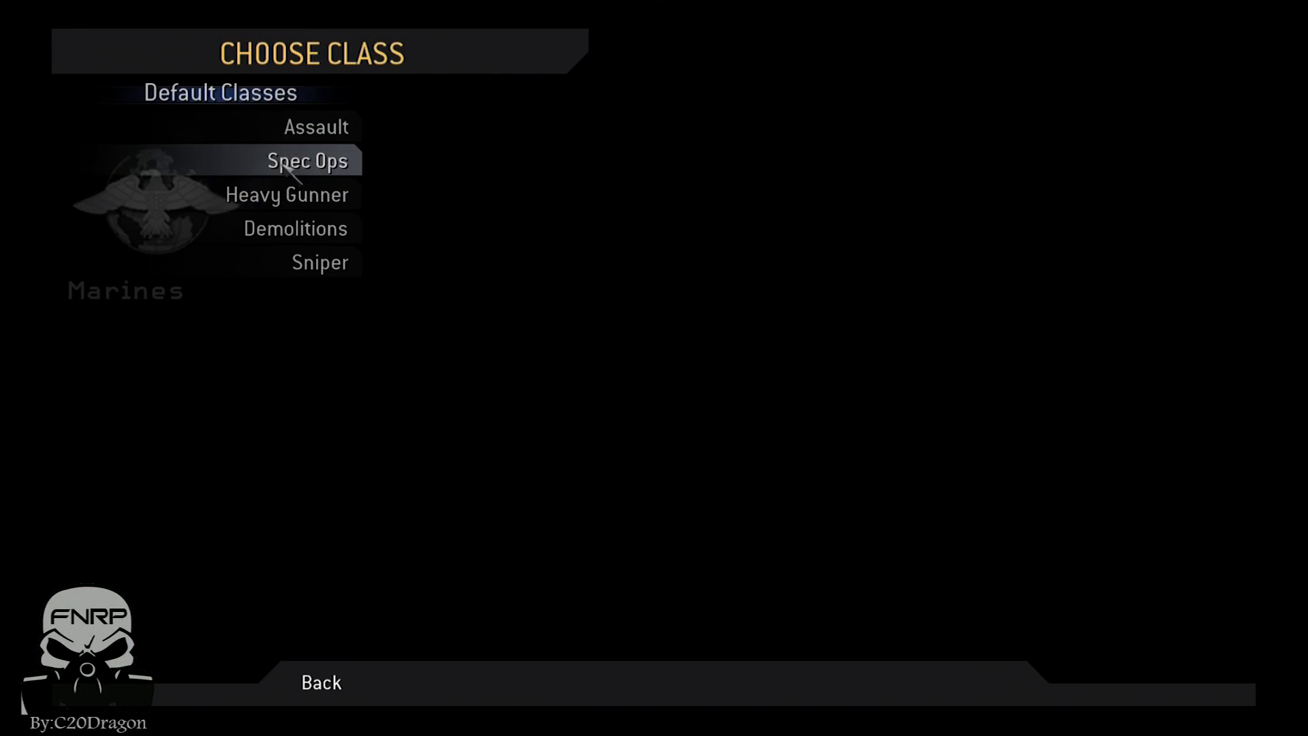
left_click(306, 160)
left_click(320, 357)
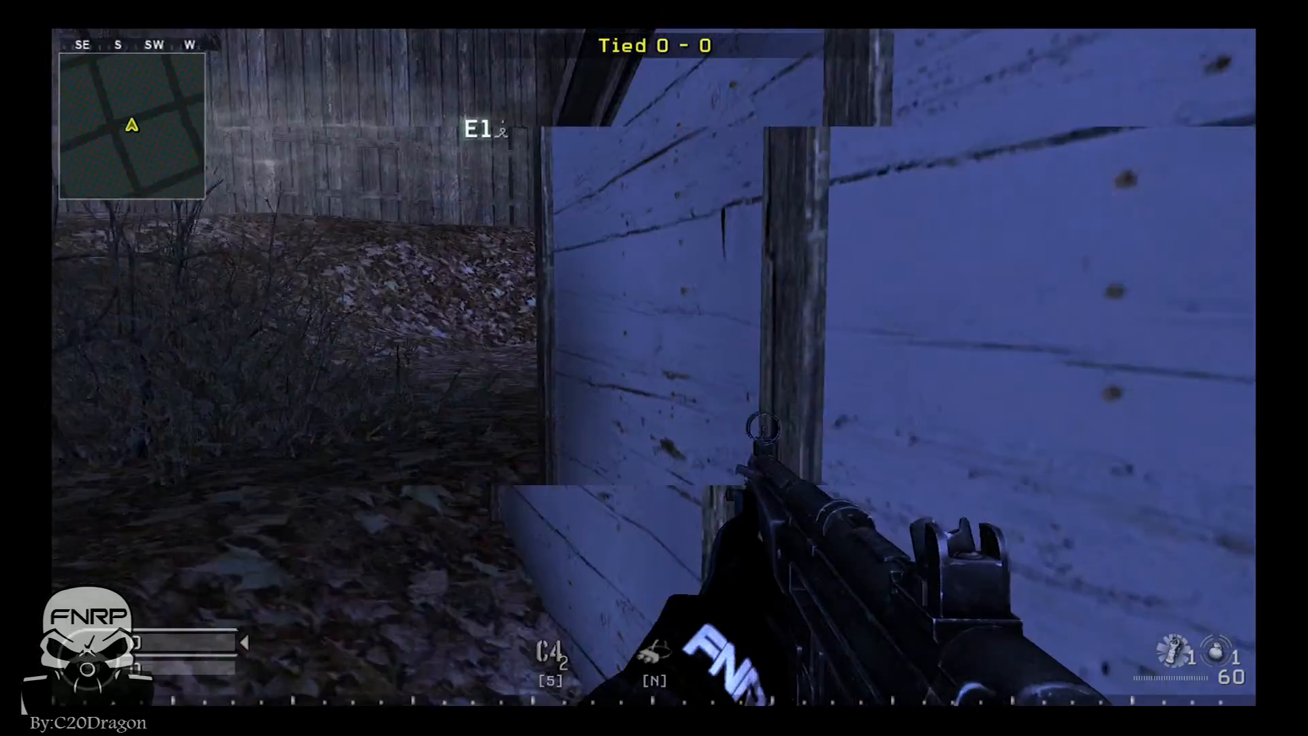
Walk to the white wooden building and examine the custom text texture on its wall from near and far
key("w")
key("w")
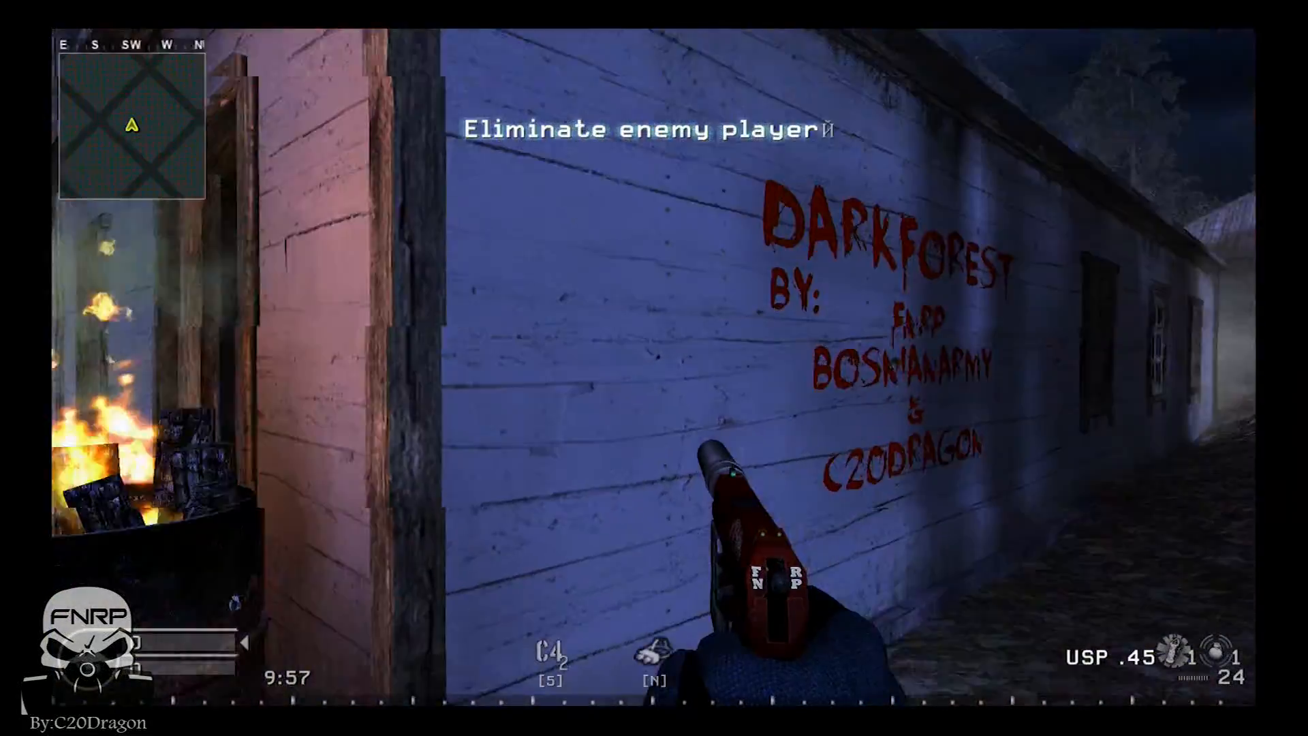
key("s")
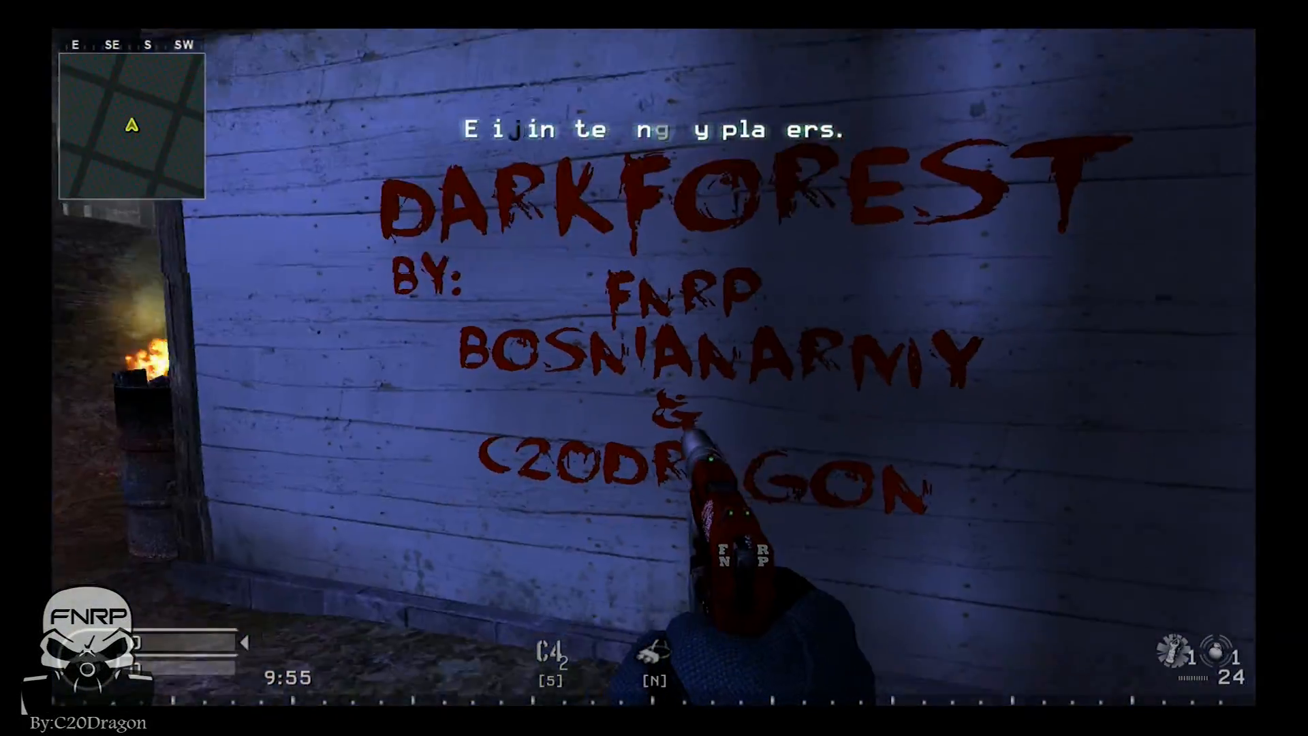
key("w")
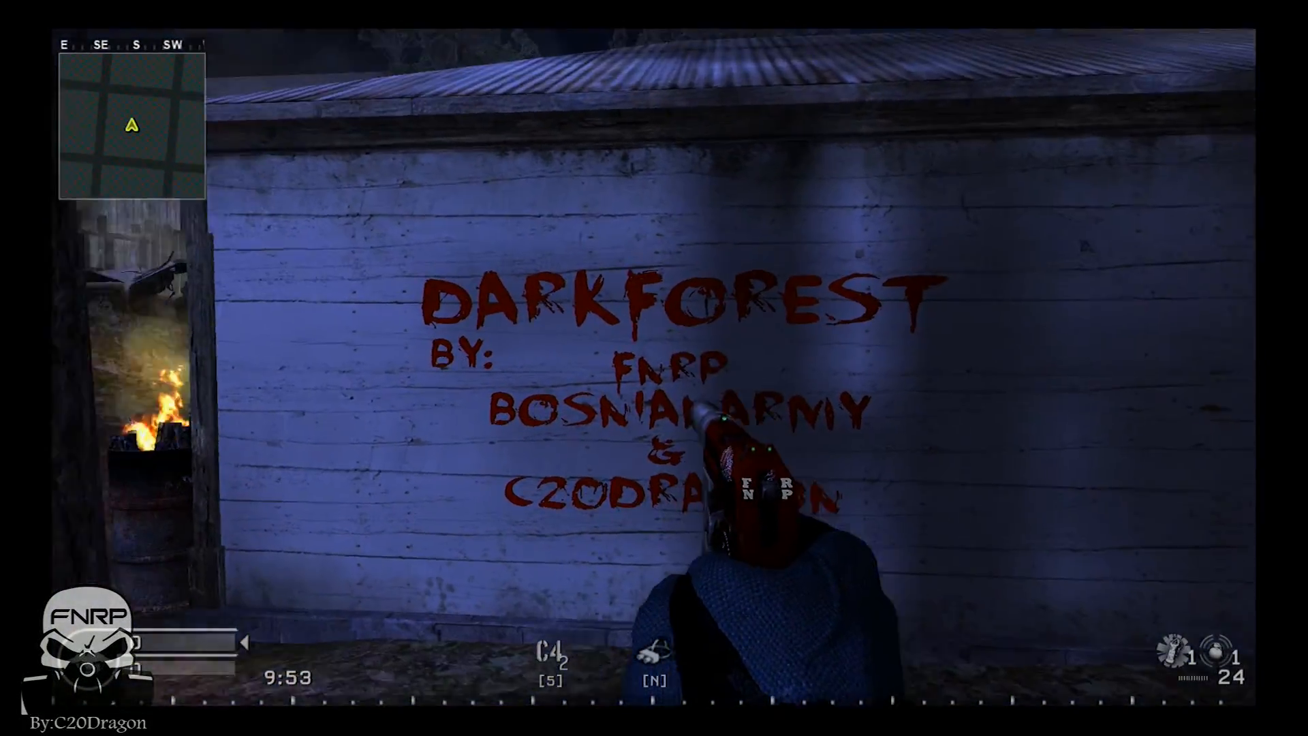